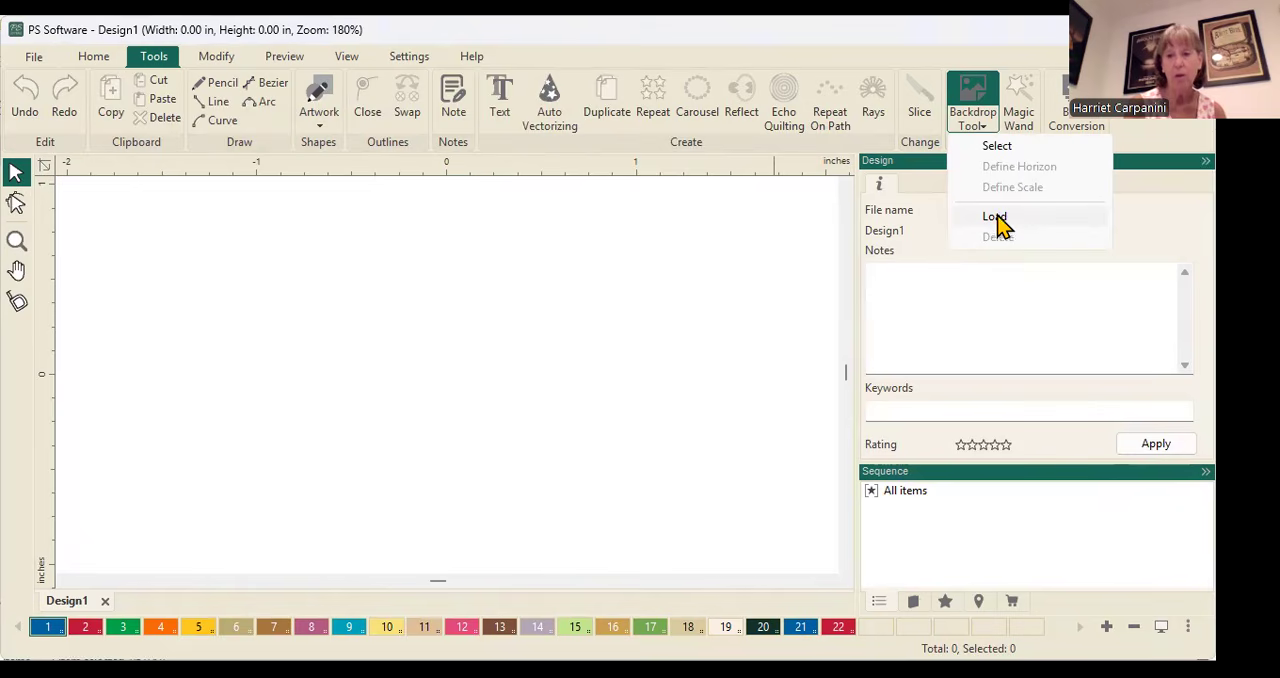
Load the image granny squares.jpg from the Quilt patterns folder as the backdrop
left_click(993, 218)
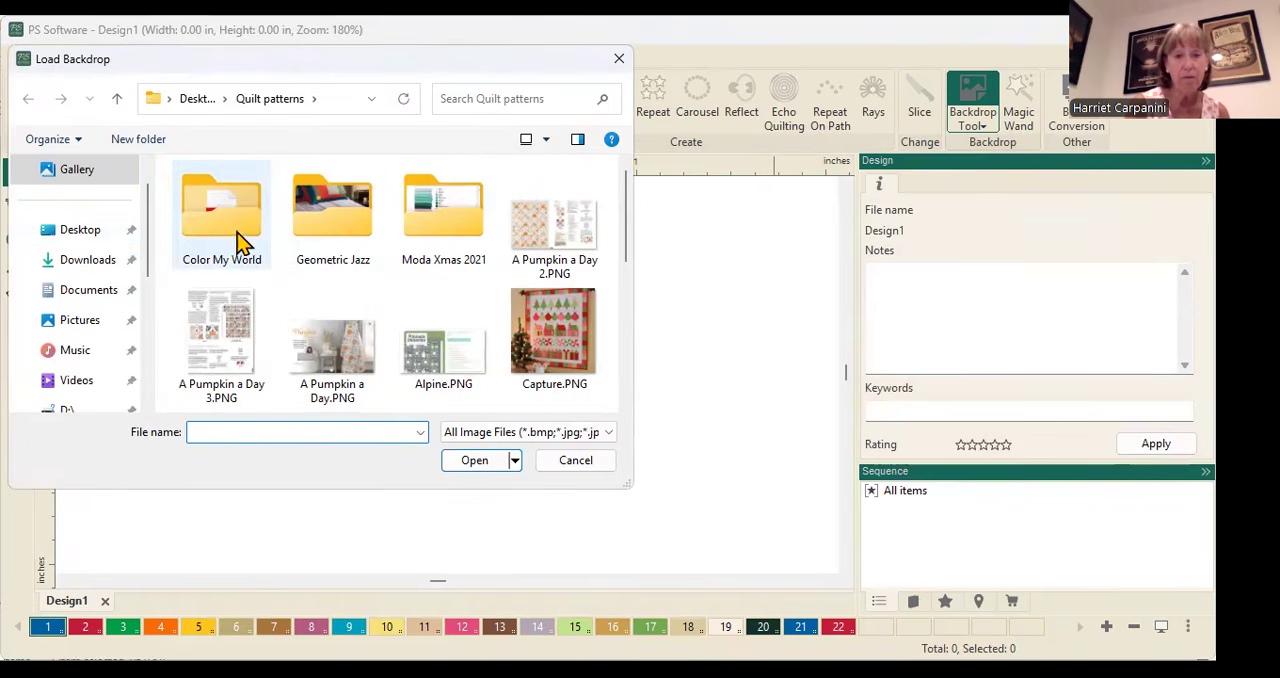
scroll(316, 220, "down", 5)
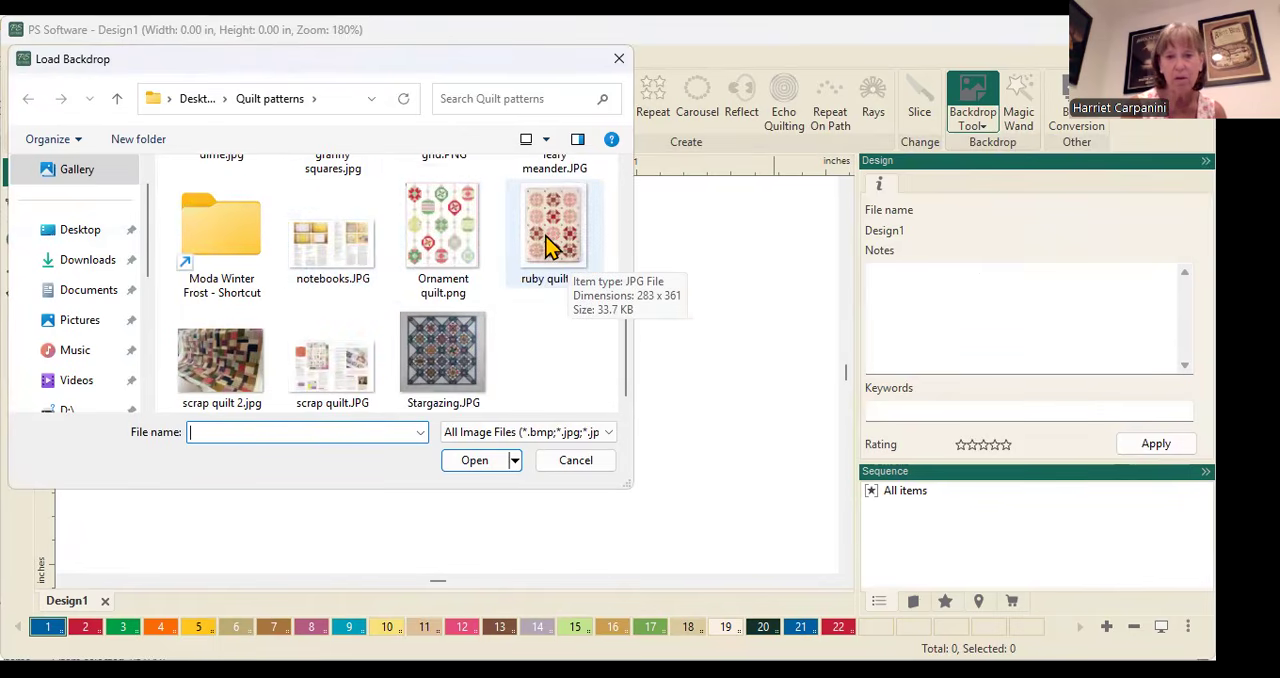
scroll(555, 247, "up", 3)
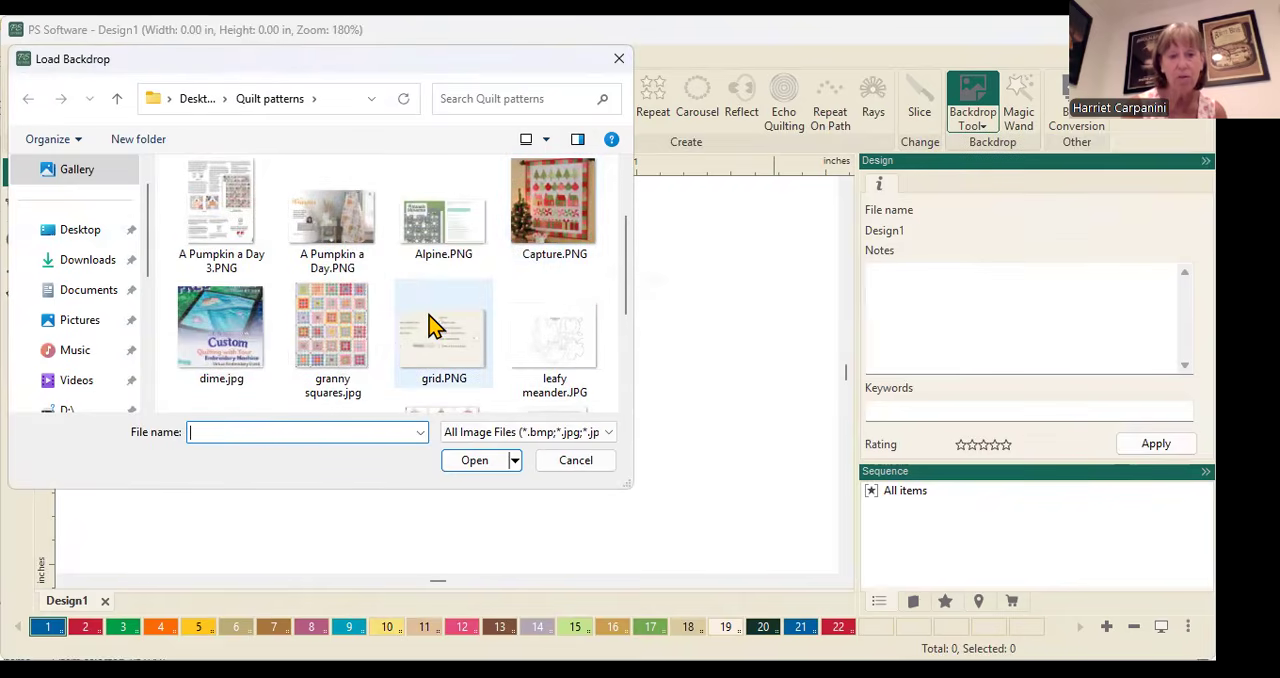
left_click(325, 335)
double_click(325, 333)
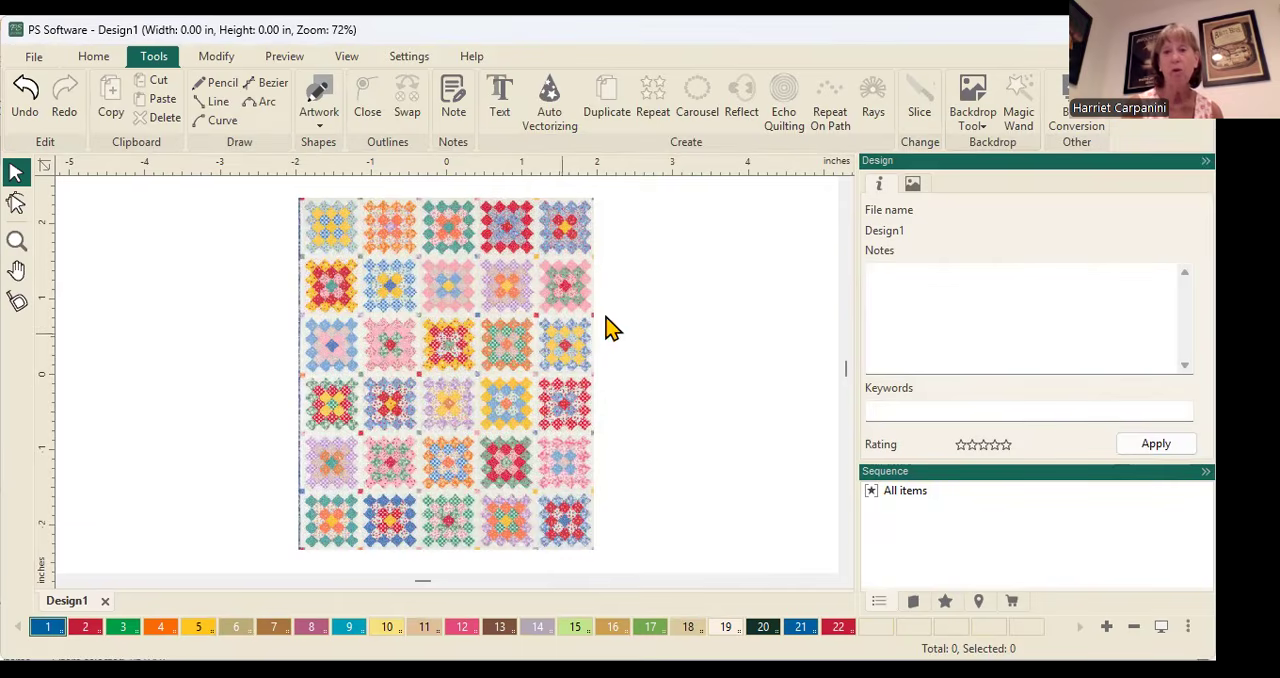
Select the granny squares backdrop and resize it proportionally to a height of 72 inches
left_click(975, 128)
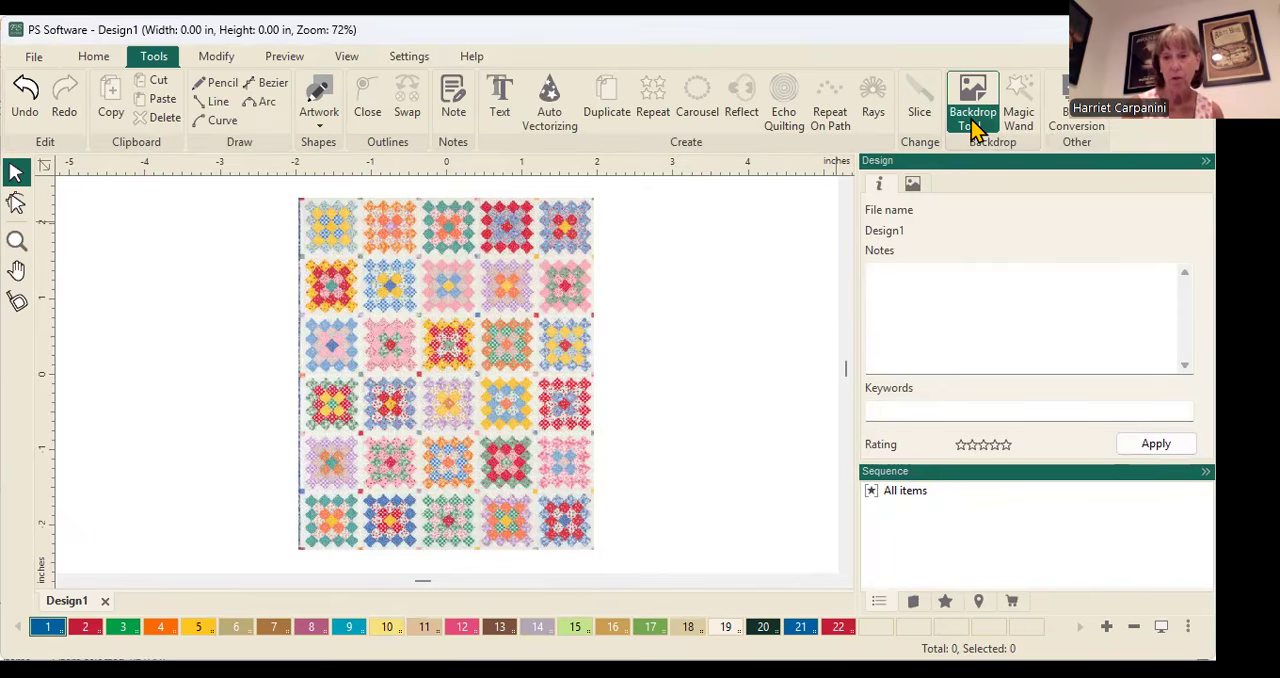
left_click(975, 128)
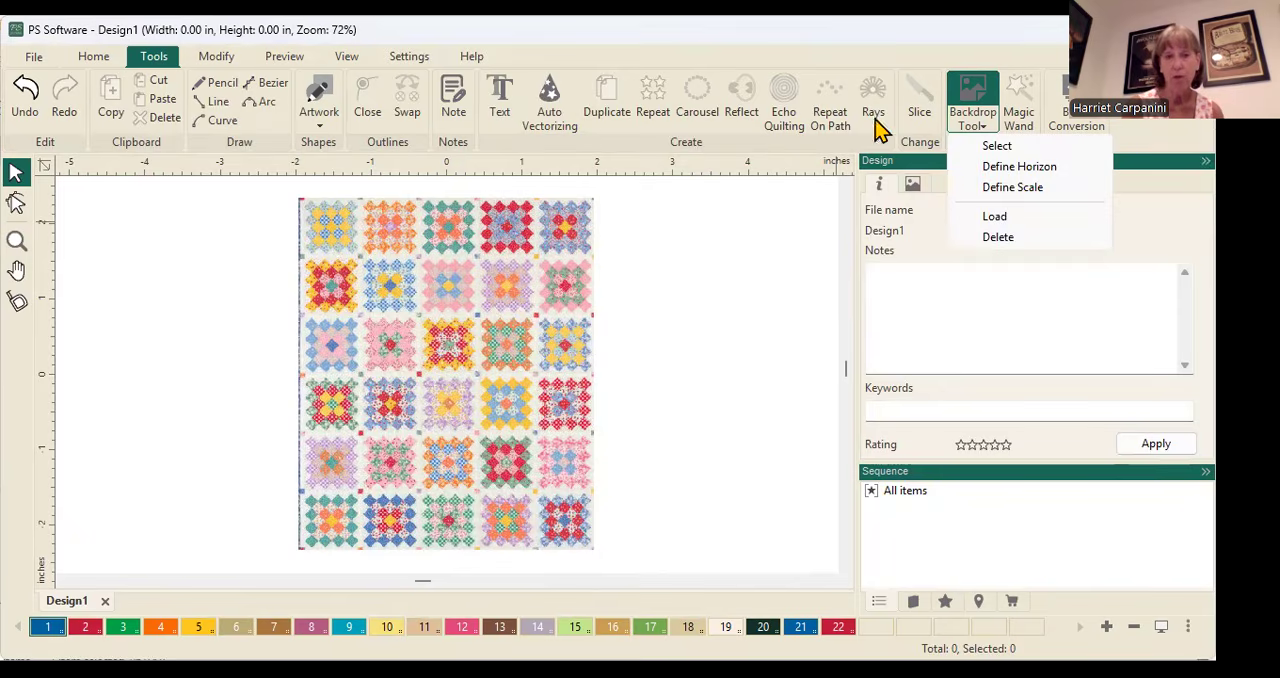
left_click(997, 147)
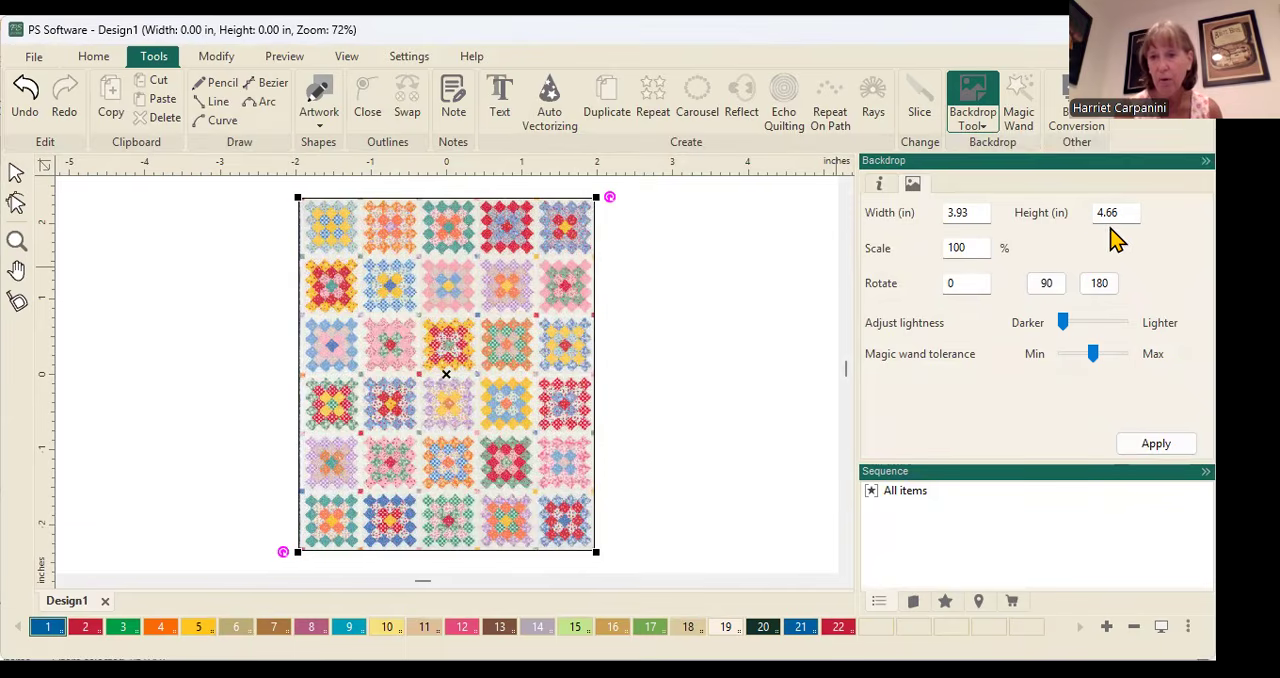
left_click_drag(968, 212, 948, 214)
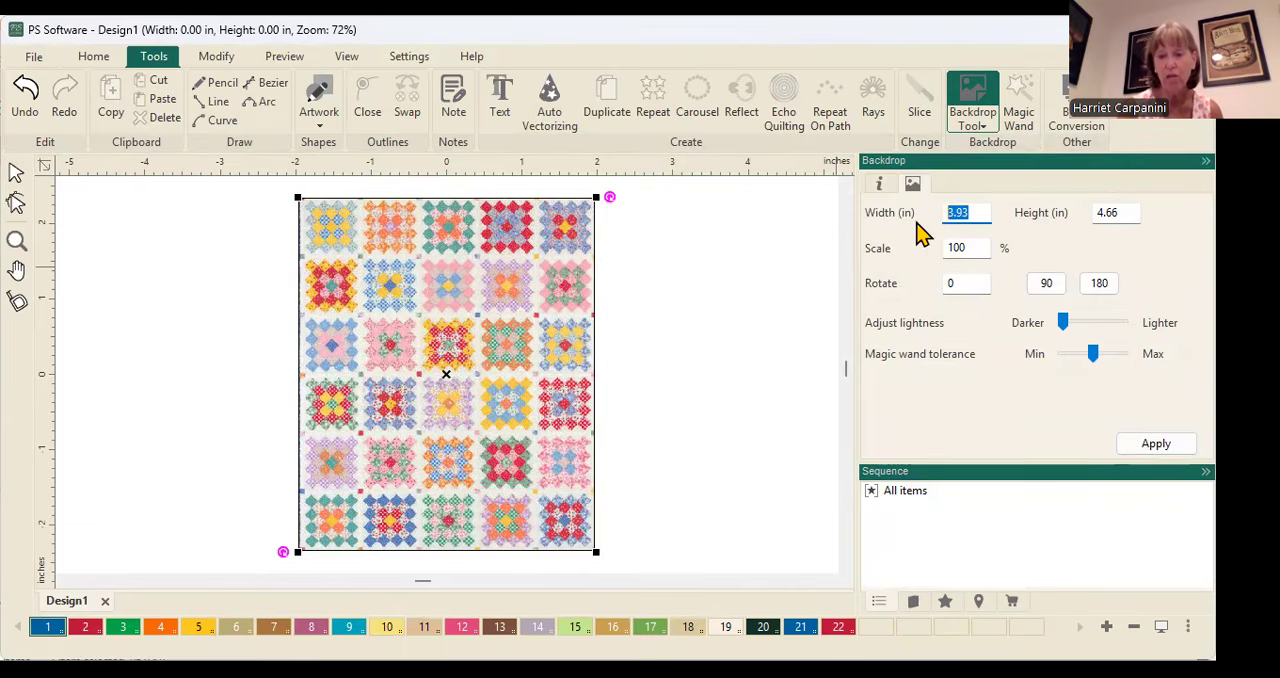
type("50")
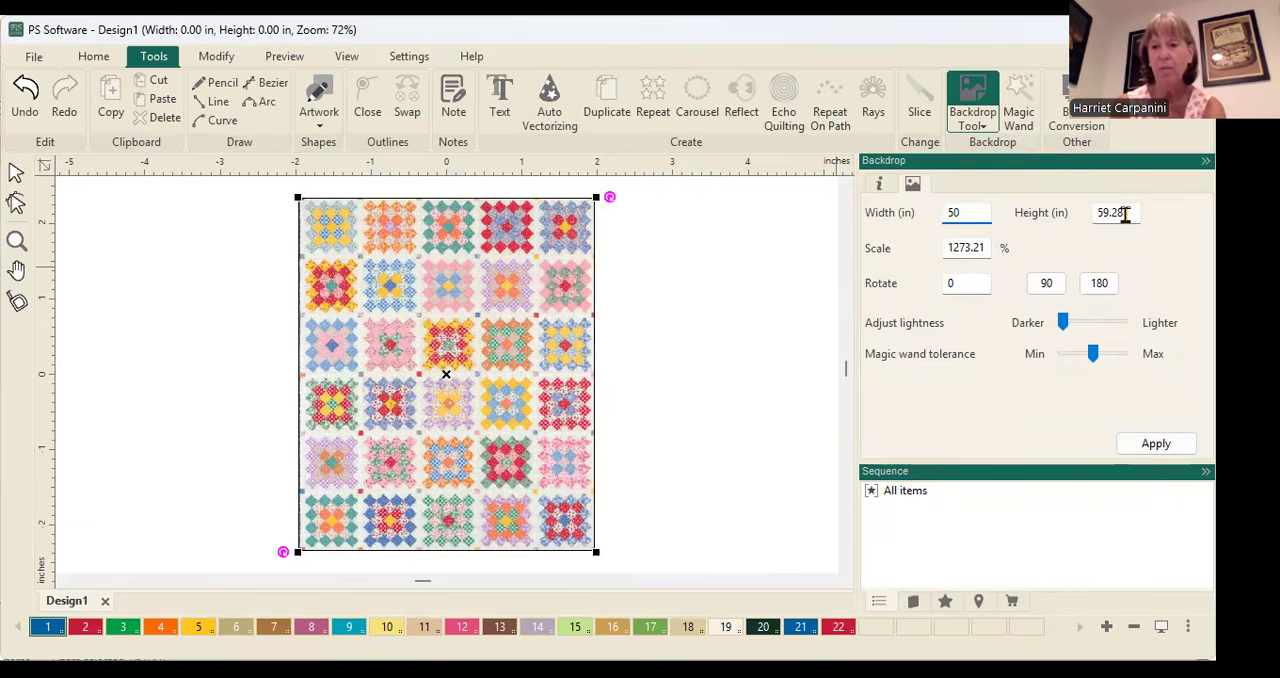
left_click_drag(1125, 214, 1082, 223)
type("7")
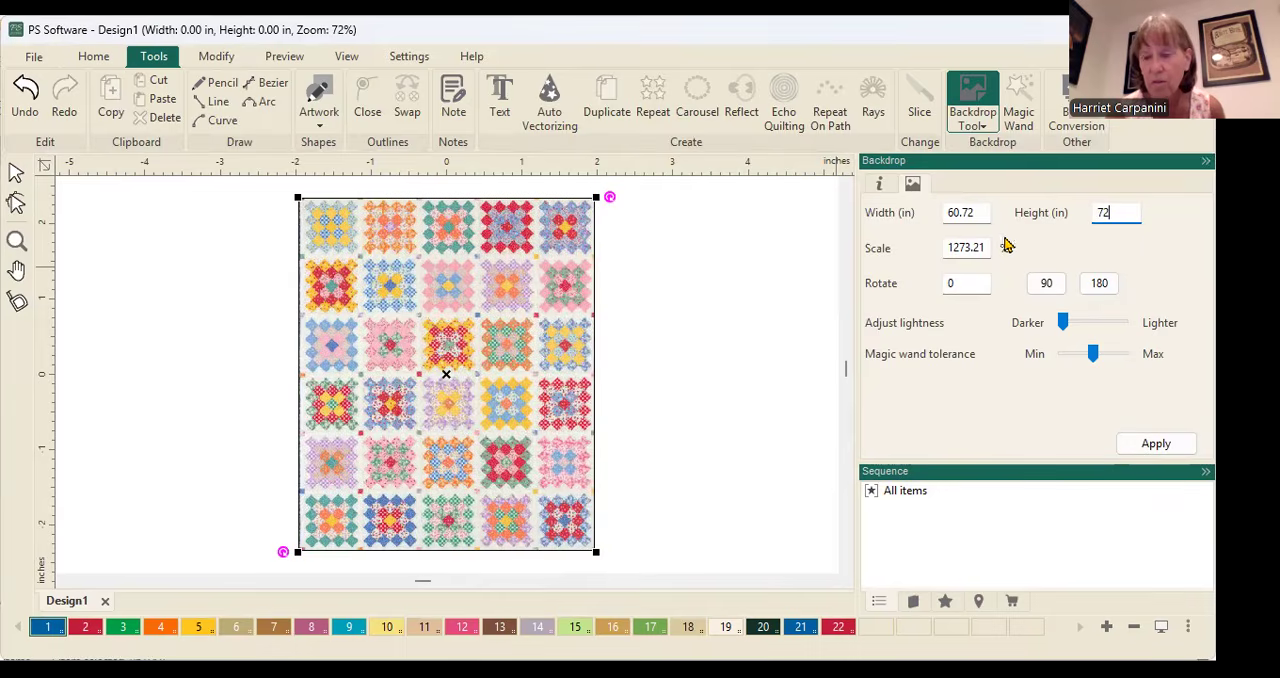
type("2")
left_click(1150, 444)
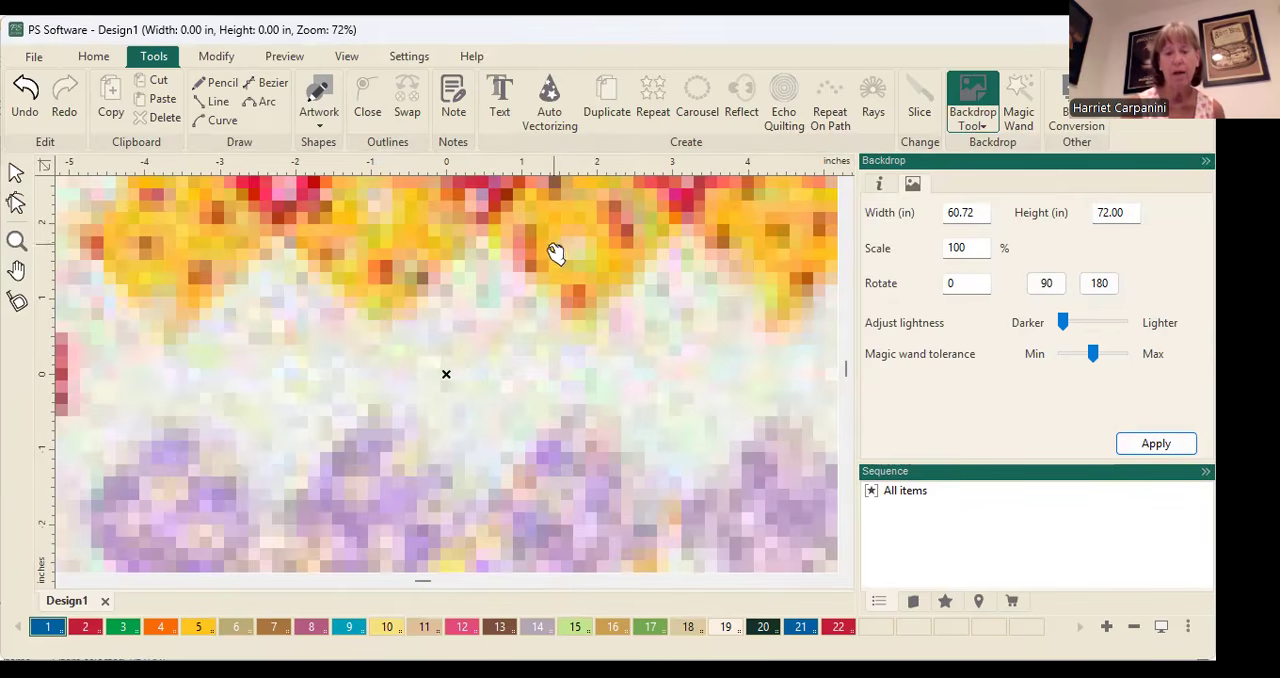
Examine the resized quilt backdrop, both its individual blocks and its full extent
scroll(440, 326, "down", 3)
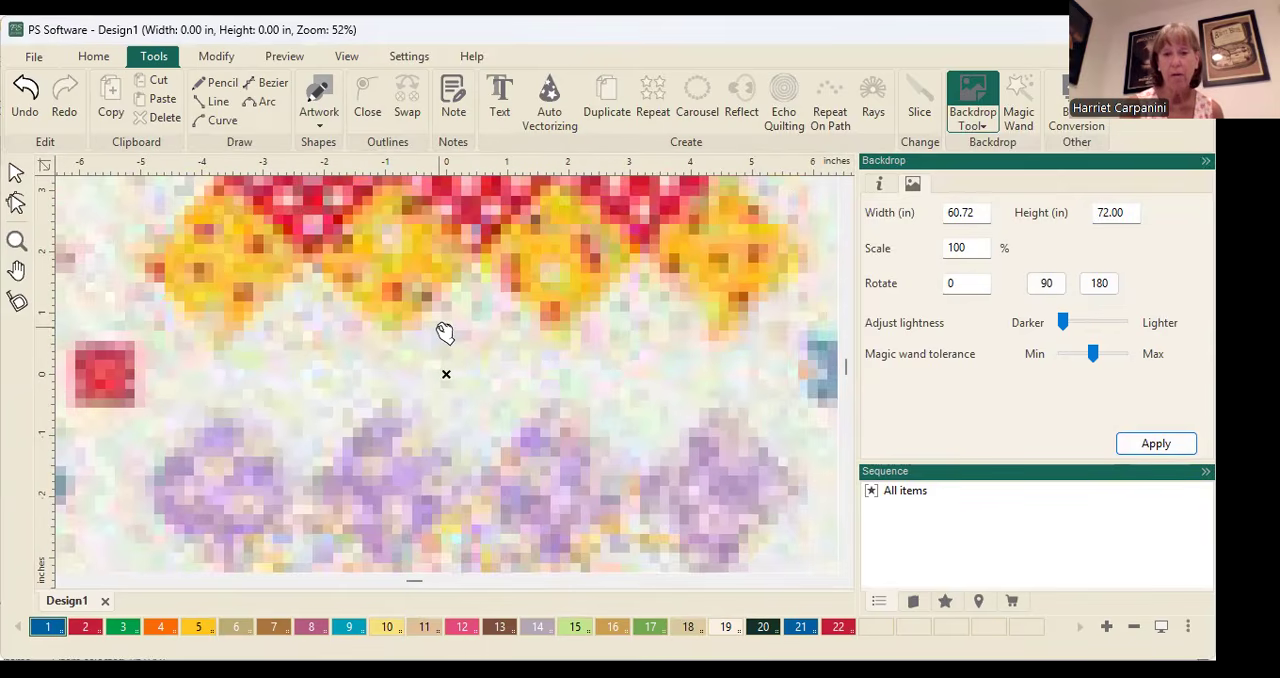
scroll(445, 326, "down", 4)
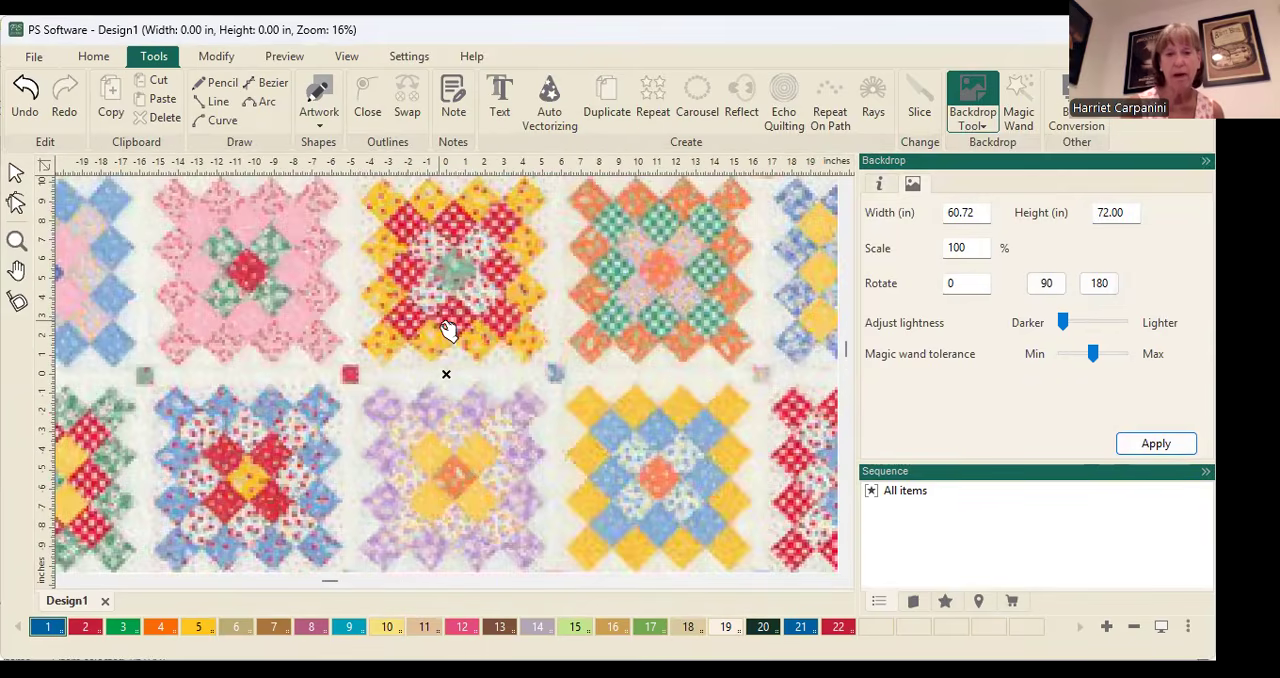
scroll(447, 332, "down", 1)
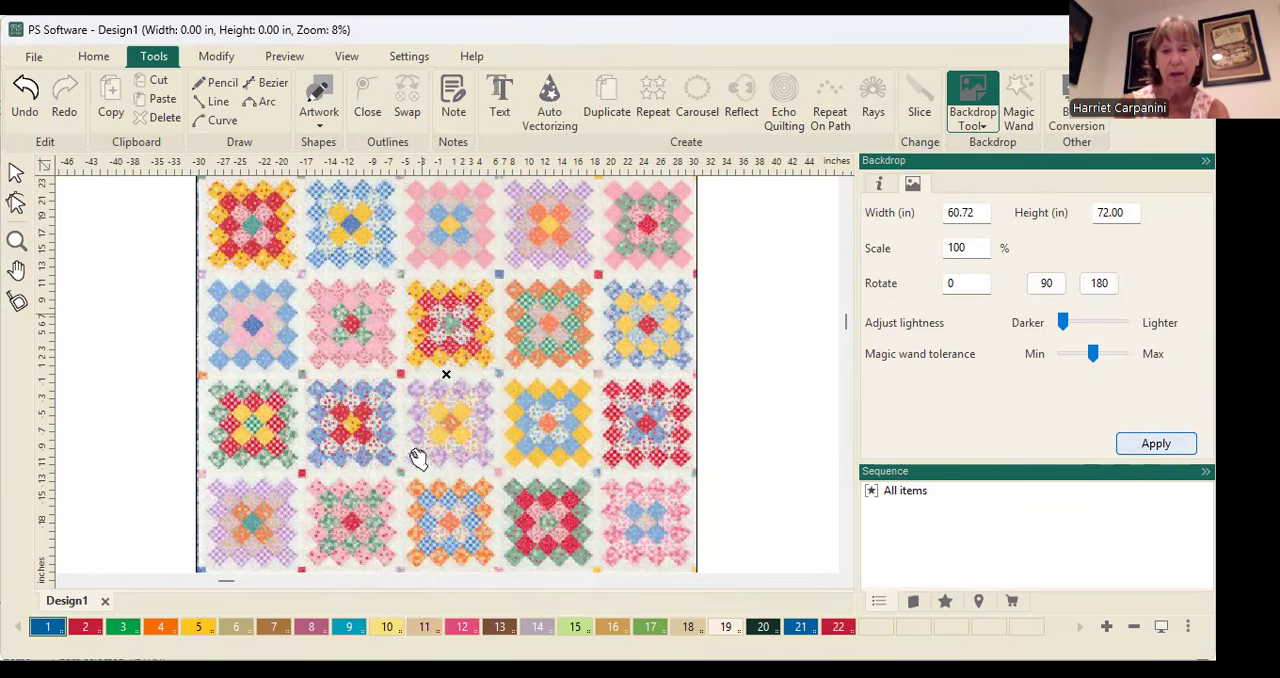
scroll(477, 437, "down", 1)
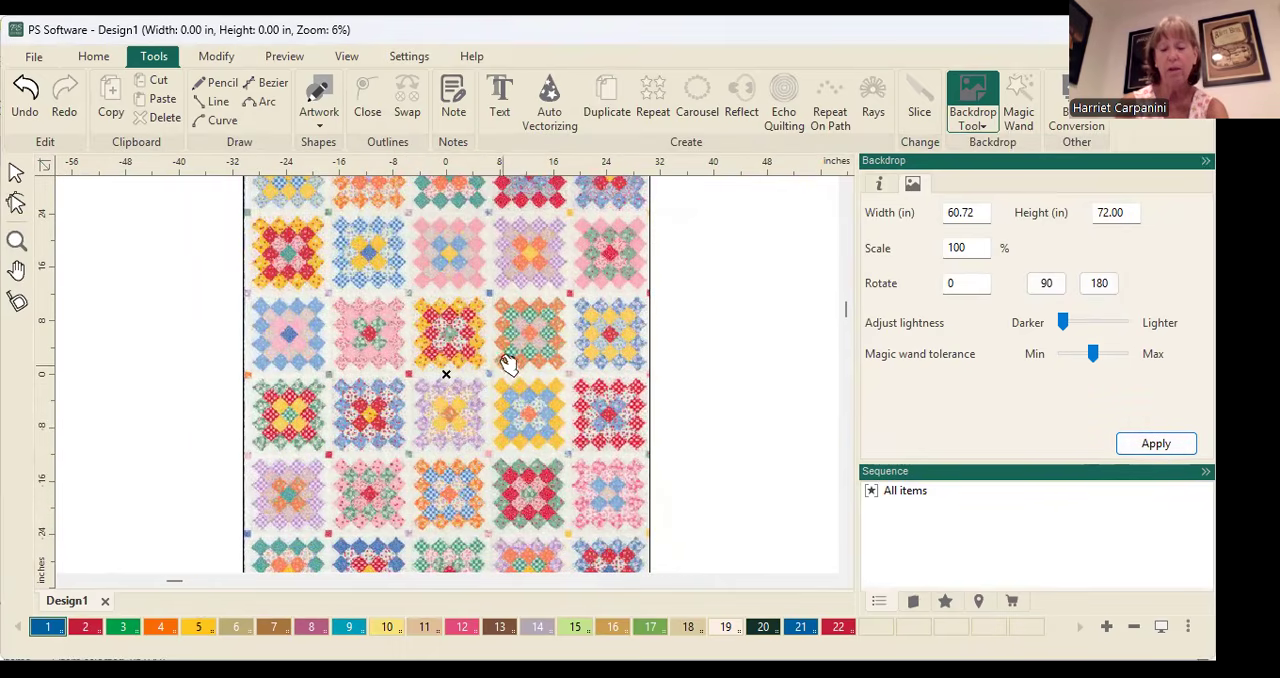
scroll(754, 342, "down", 1)
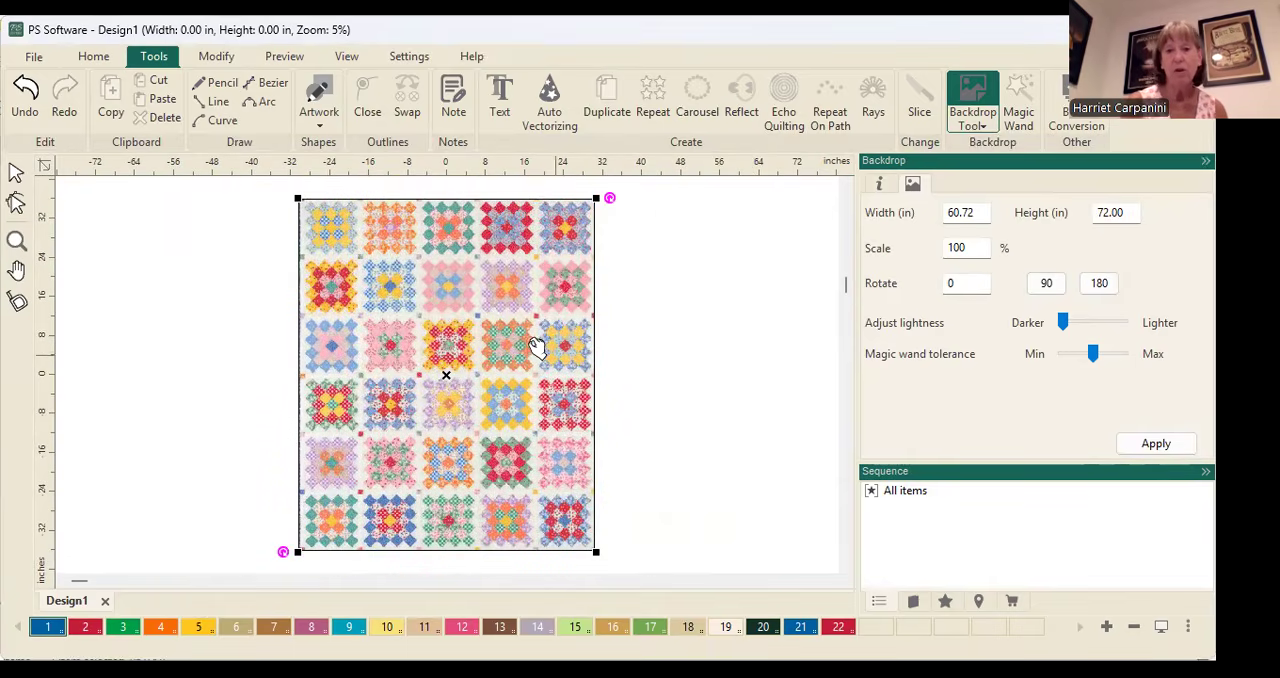
scroll(538, 346, "up", 2)
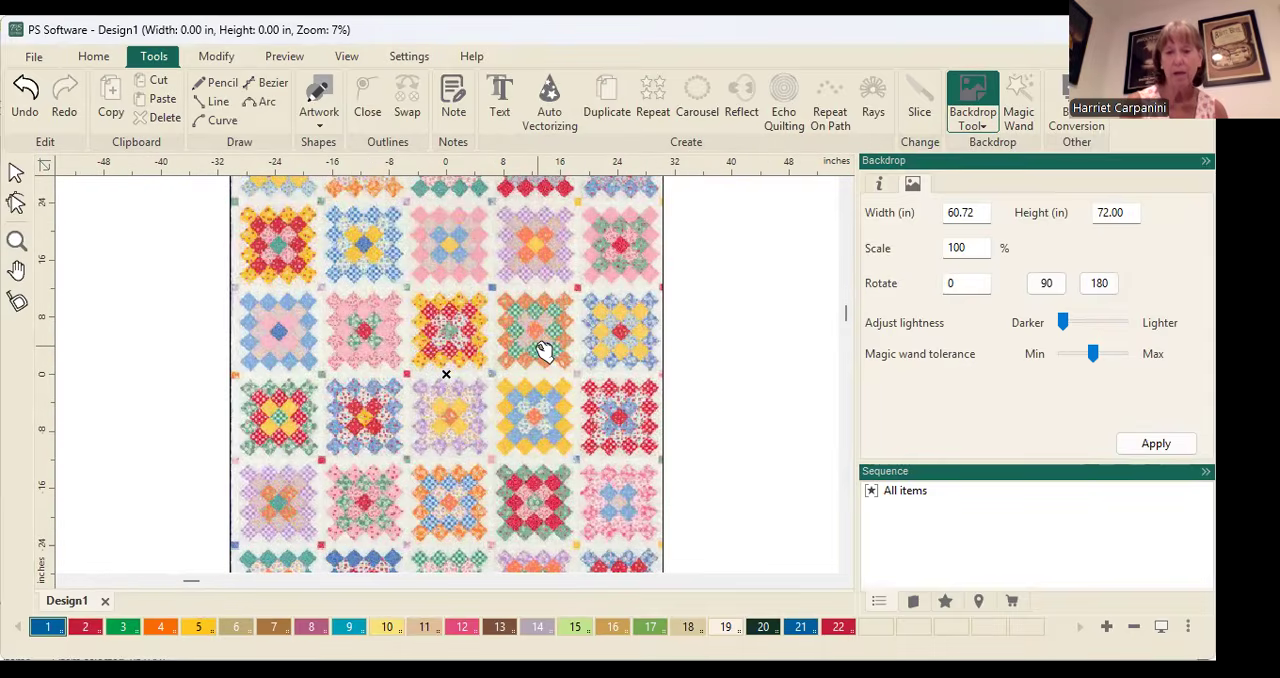
scroll(538, 346, "down", 3)
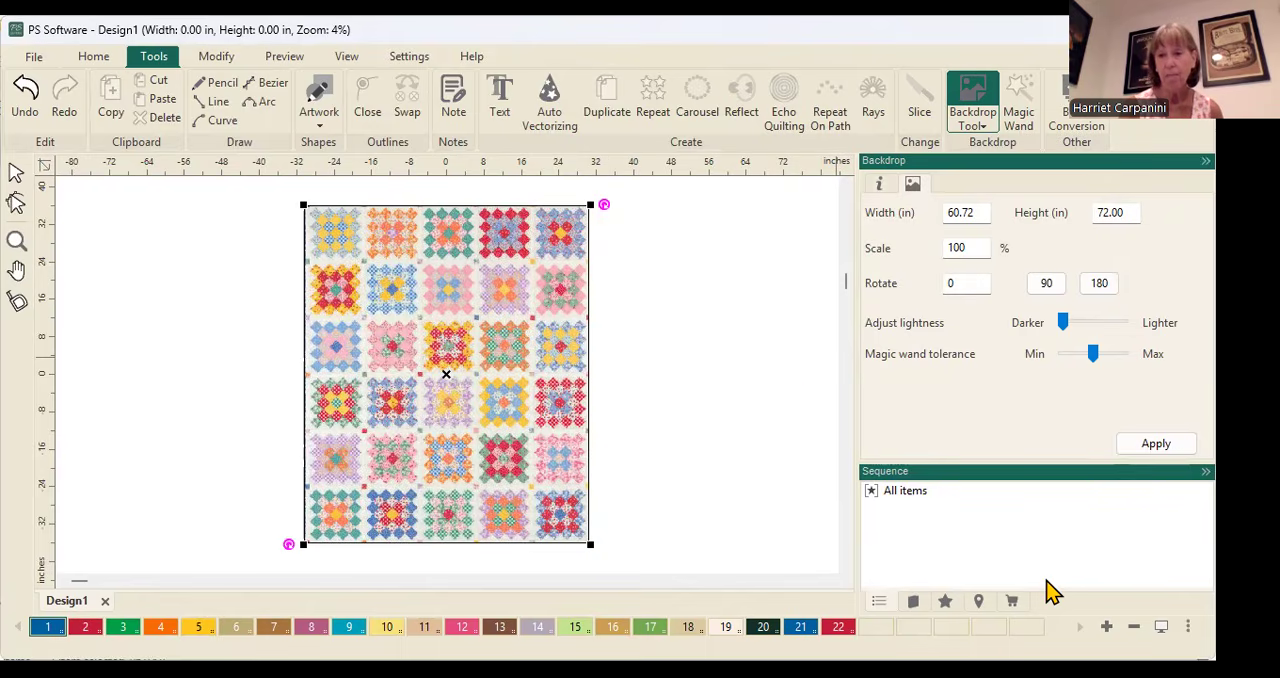
Open the Blocks folder under 1-PS Designs in the design library and enlarge the area showing its design previews
left_click(913, 604)
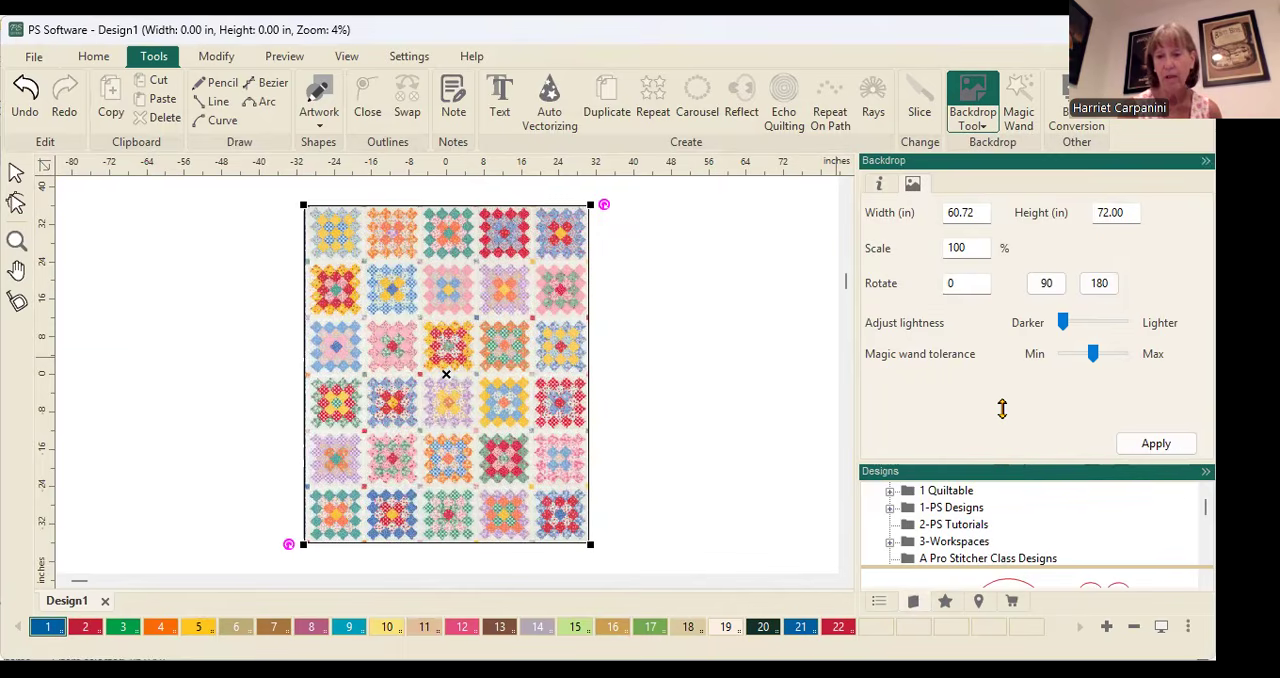
left_click_drag(1002, 408, 1005, 419)
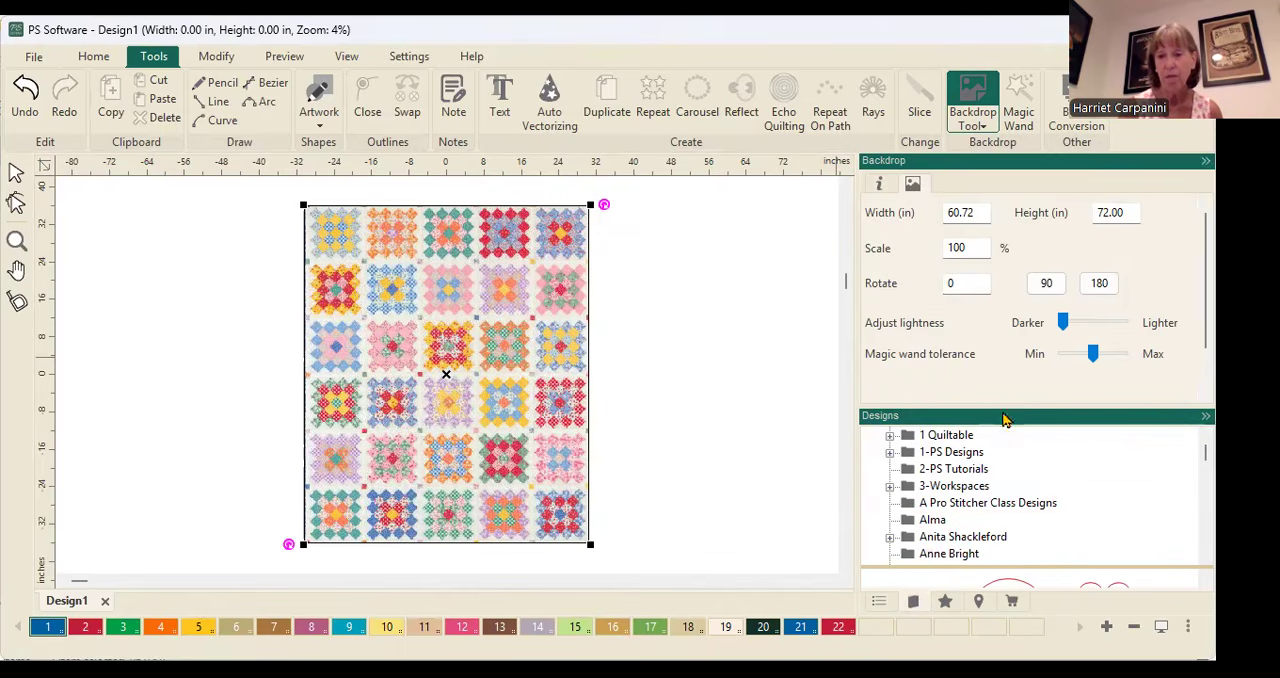
double_click(963, 455)
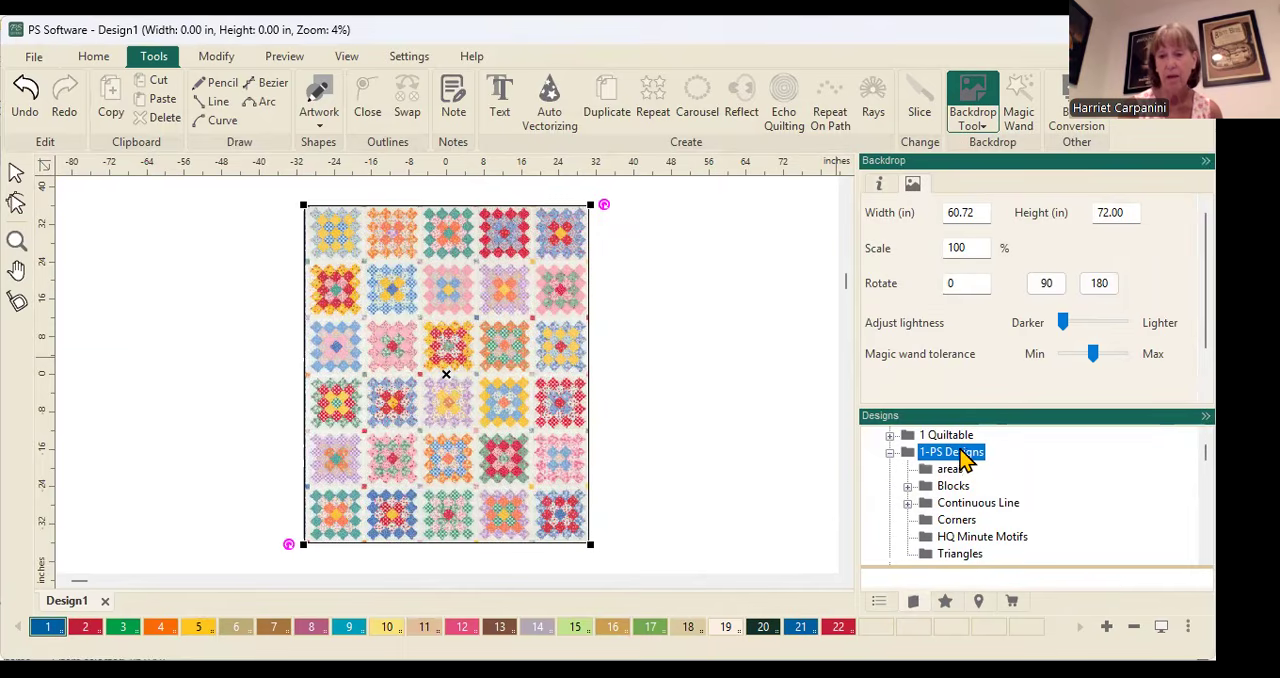
double_click(951, 490)
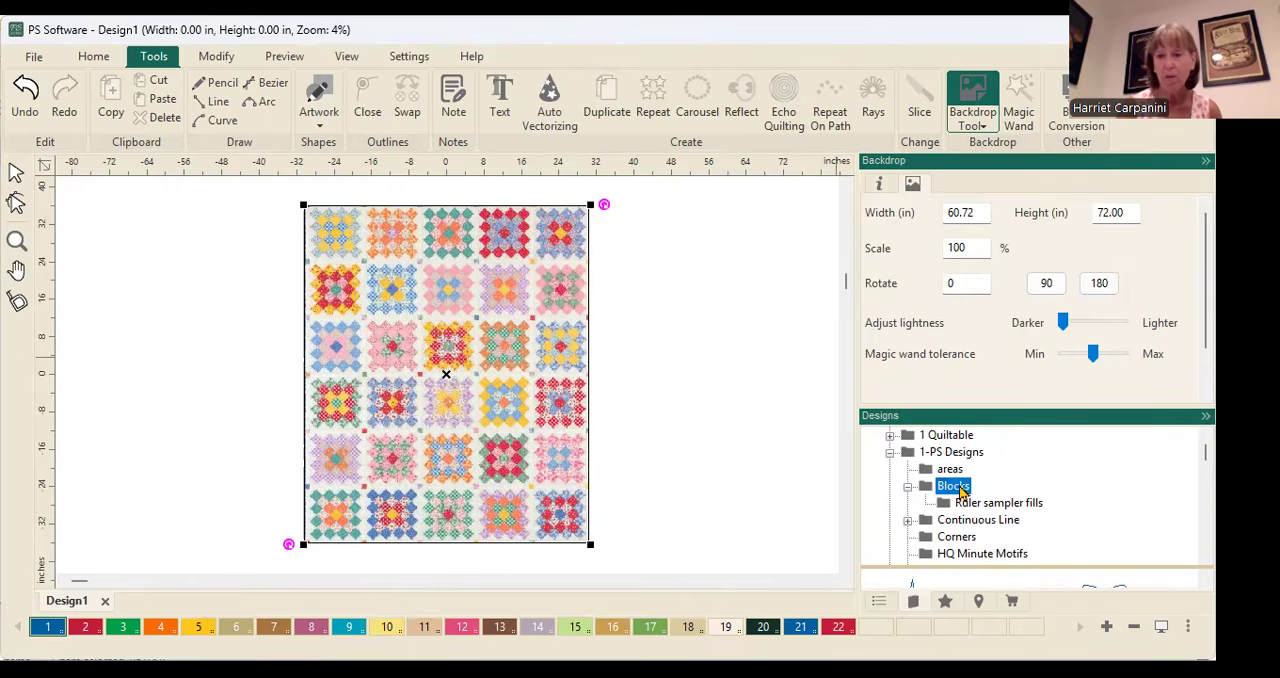
left_click_drag(985, 567, 987, 455)
Find Chevron Daisy Block.hqf among the block designs and place it near the upper-left block of the quilt
scroll(980, 525, "down", 6)
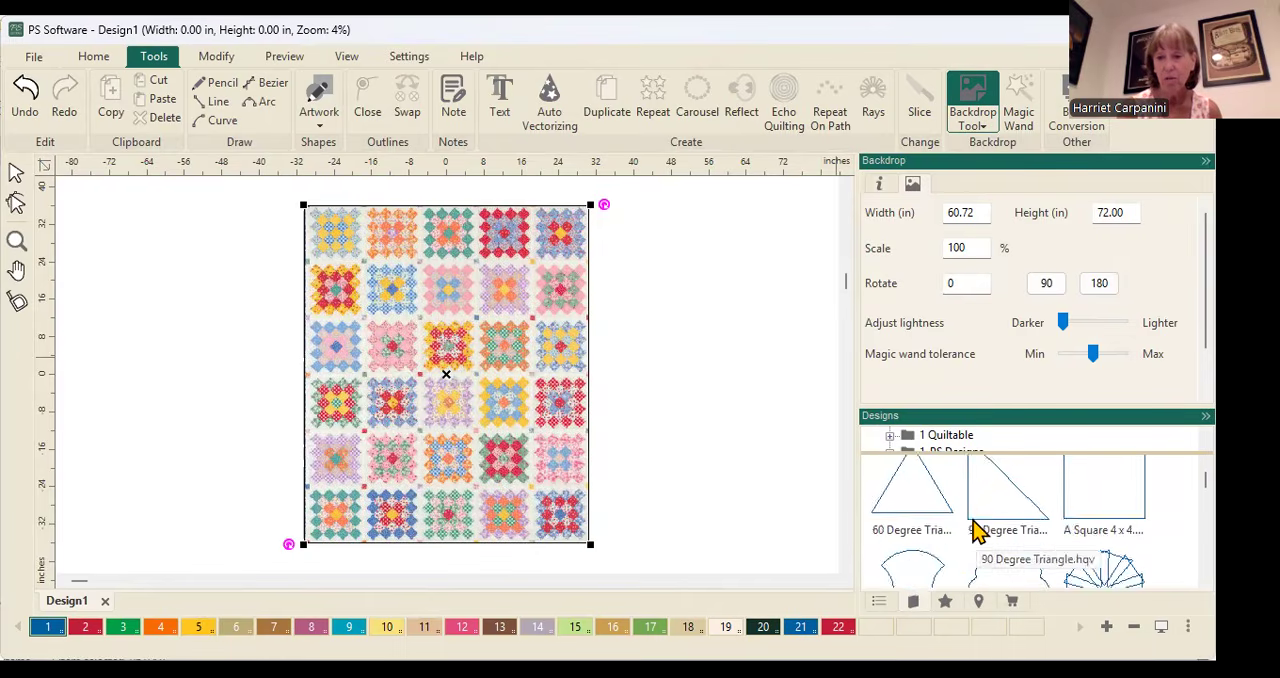
scroll(978, 535, "down", 10)
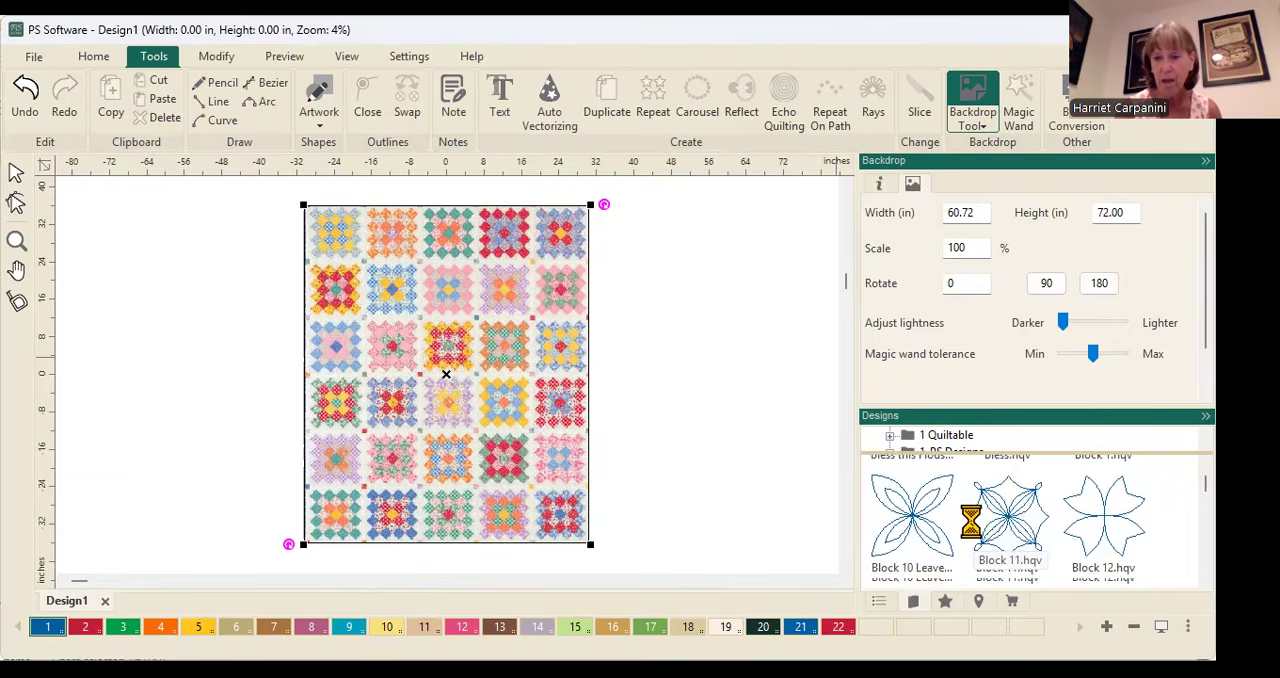
scroll(971, 524, "down", 8)
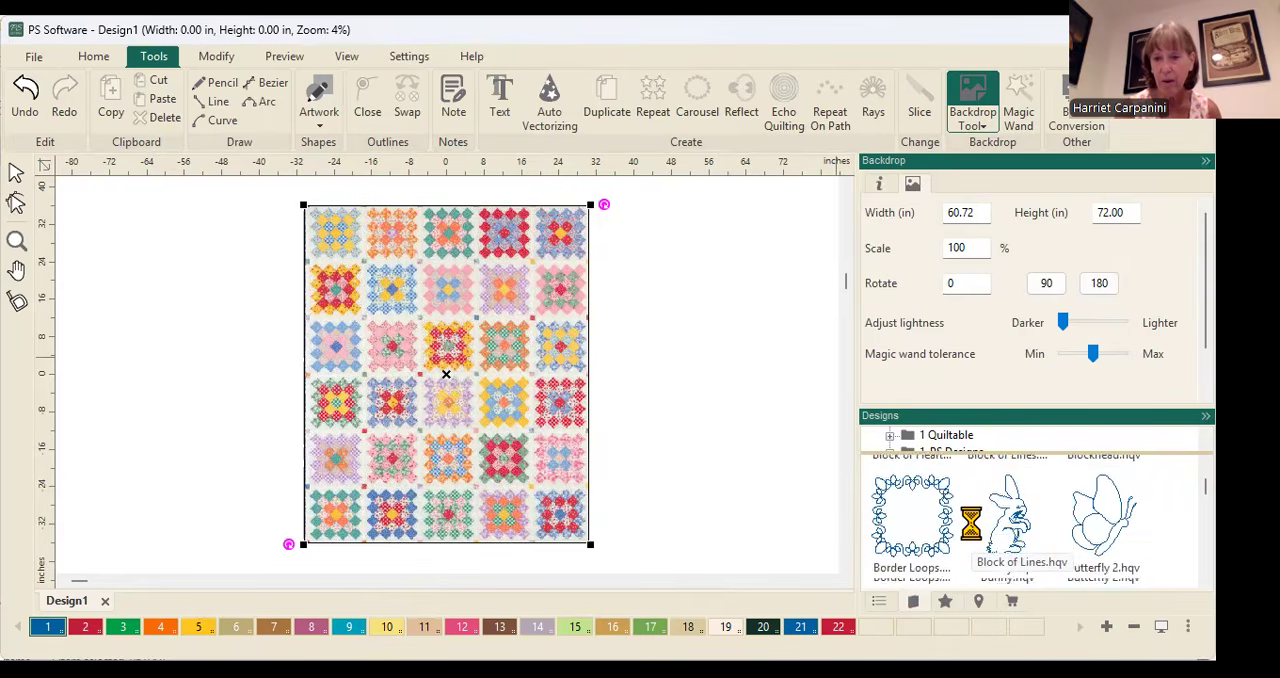
scroll(965, 520, "down", 8)
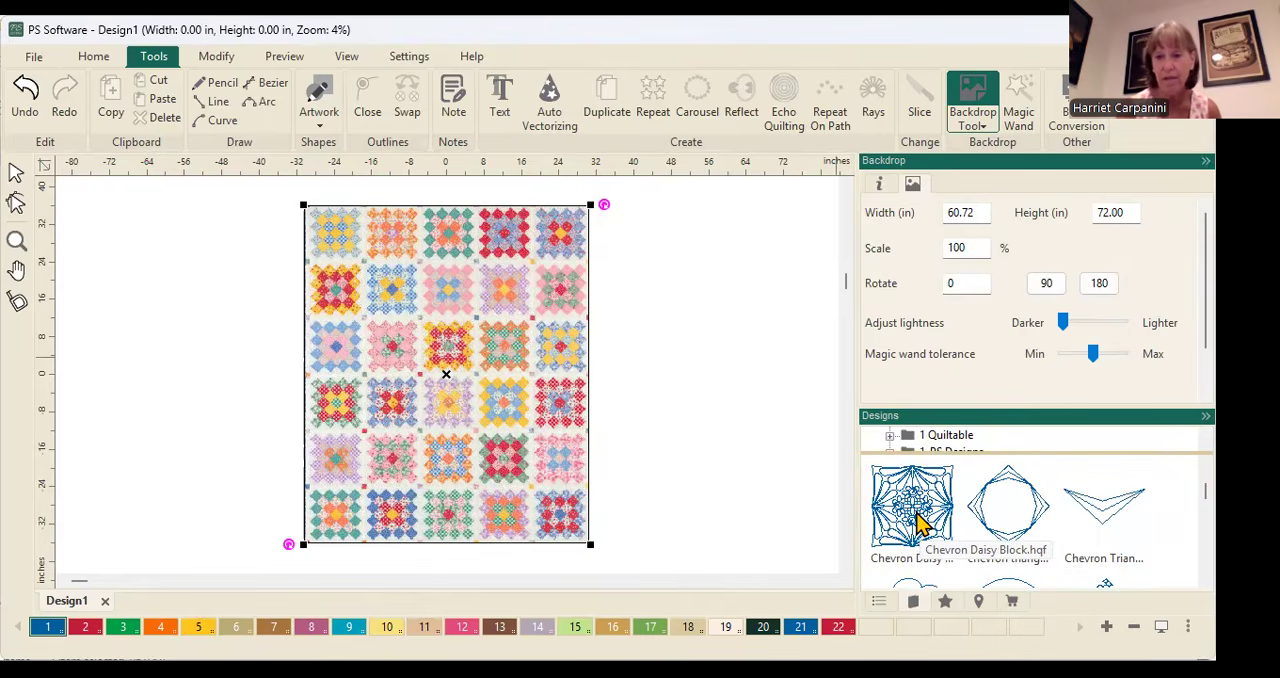
left_click(920, 506)
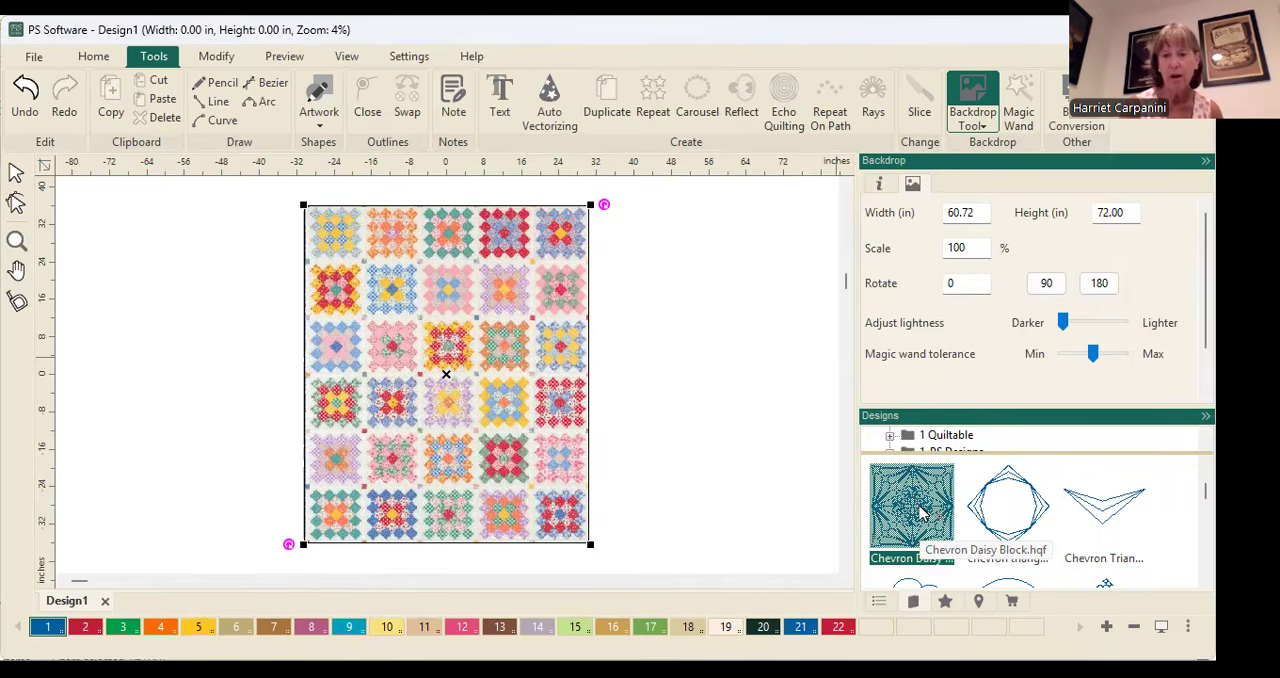
left_click(352, 252)
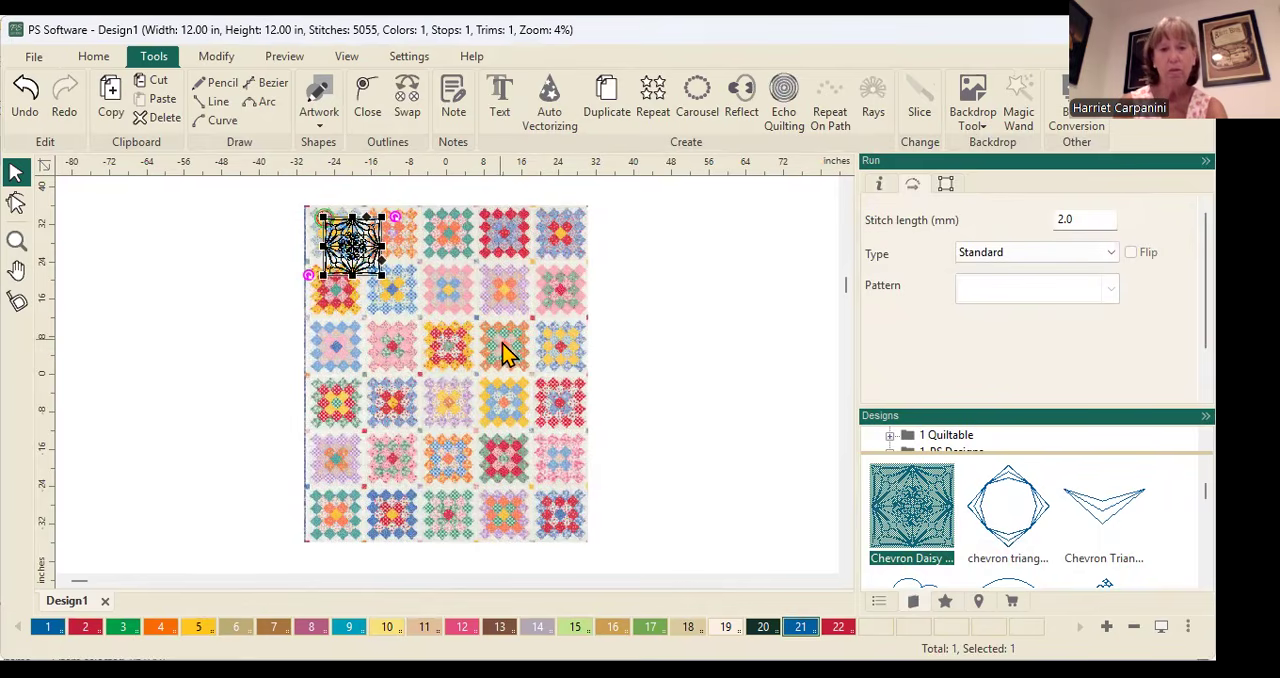
Move the Chevron Daisy design so it covers the quilt's upper-left block, leaving it deselected
scroll(504, 345, "up", 1)
left_click(497, 445)
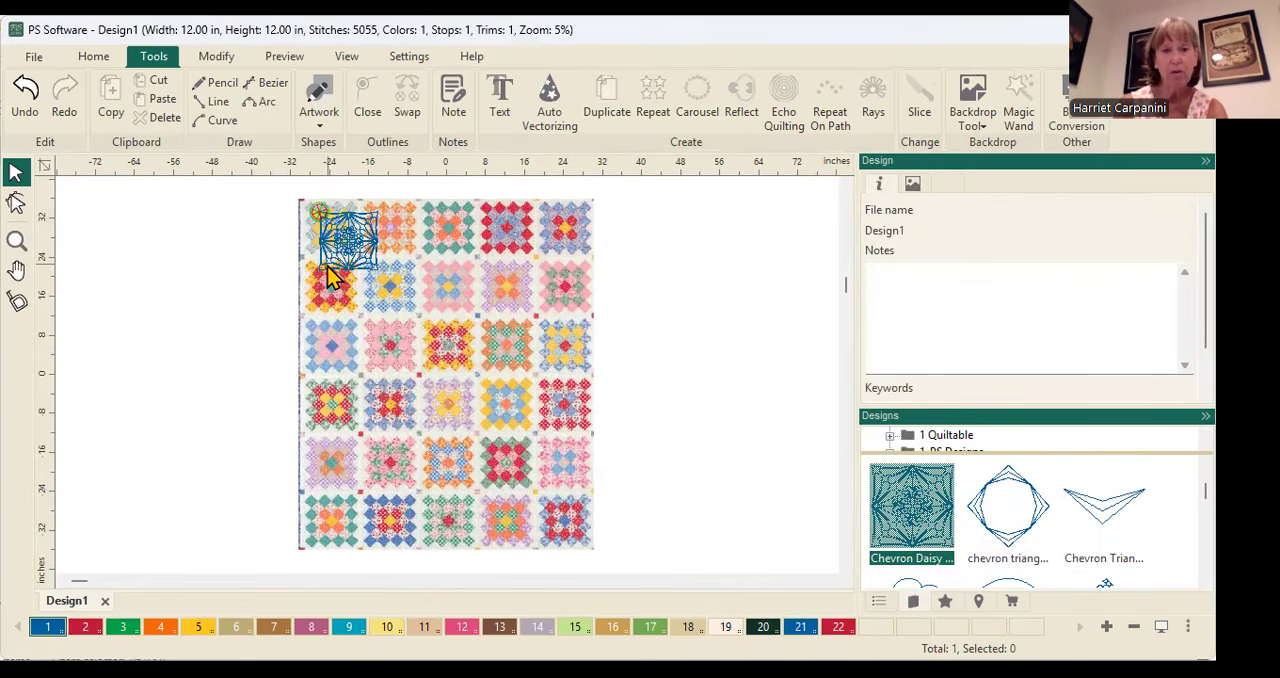
left_click_drag(256, 180, 446, 372)
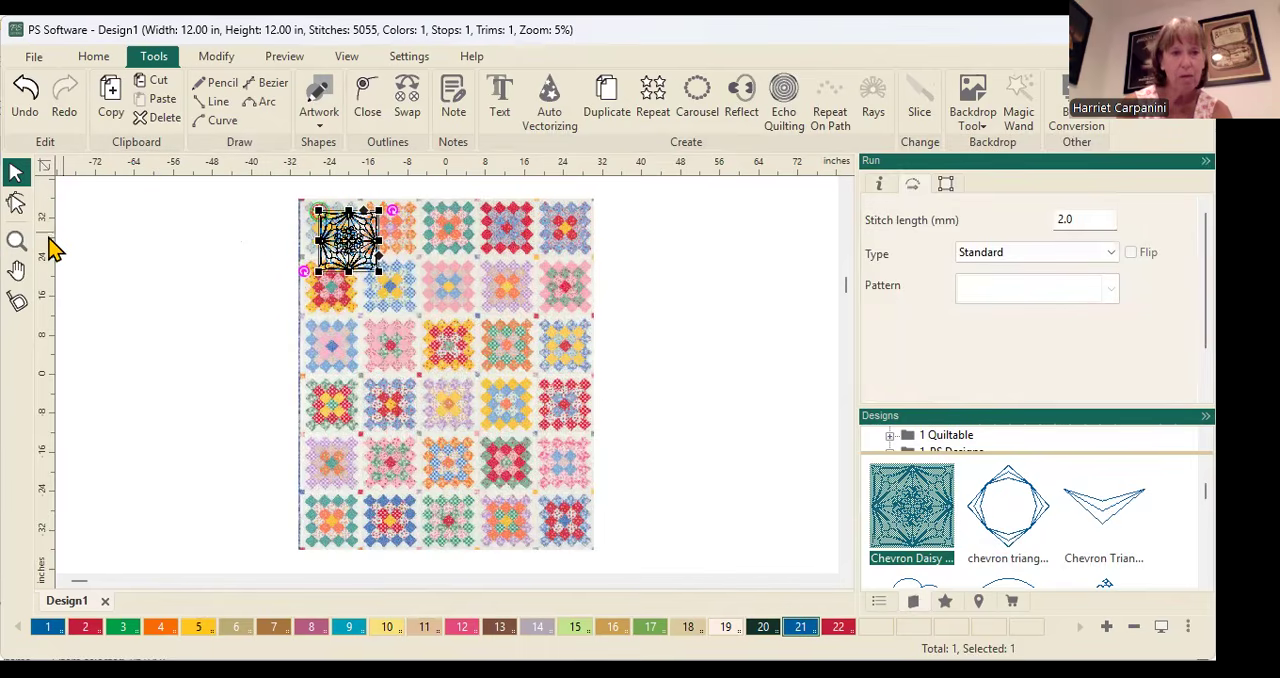
left_click(16, 240)
left_click_drag(280, 181, 410, 374)
left_click_drag(468, 298, 424, 287)
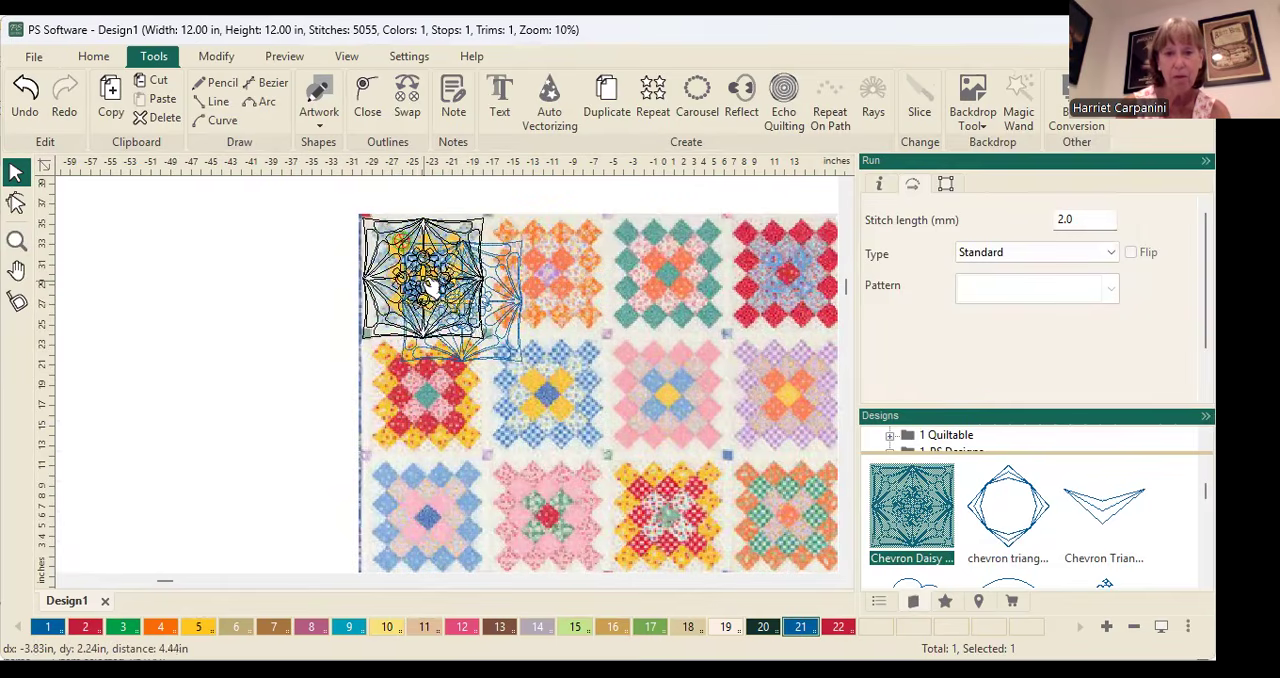
scroll(474, 375, "up", 5)
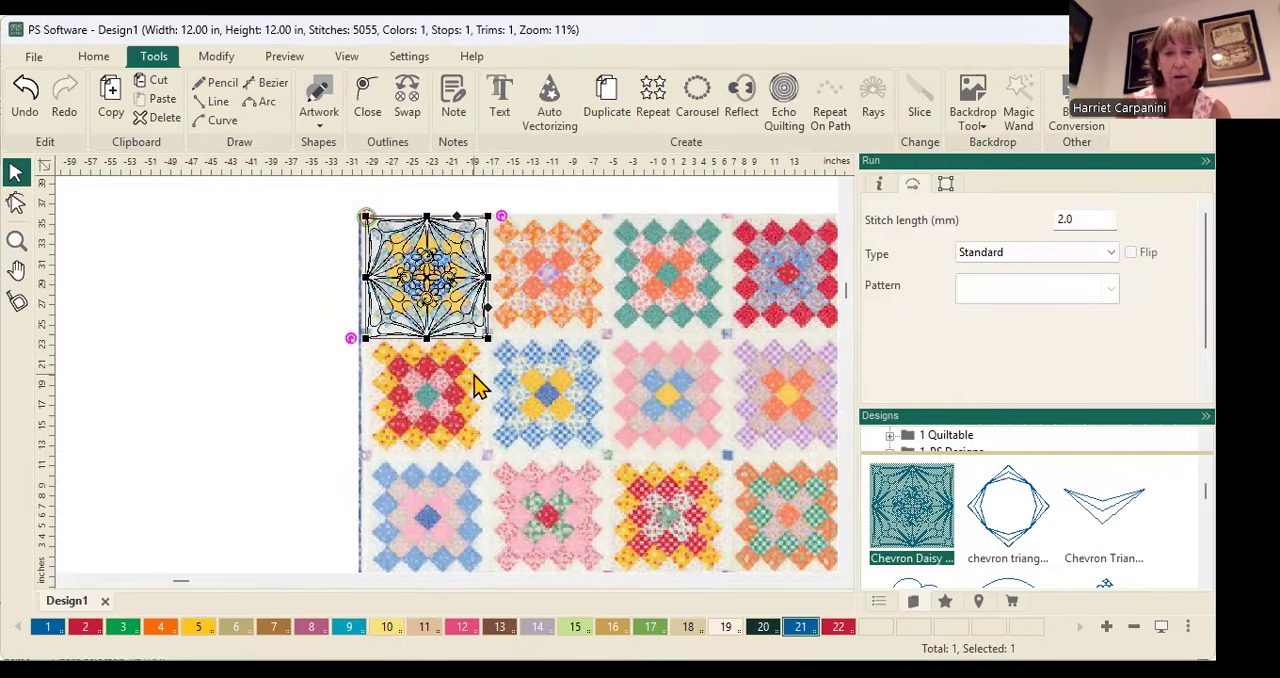
key("0")
left_click(395, 327)
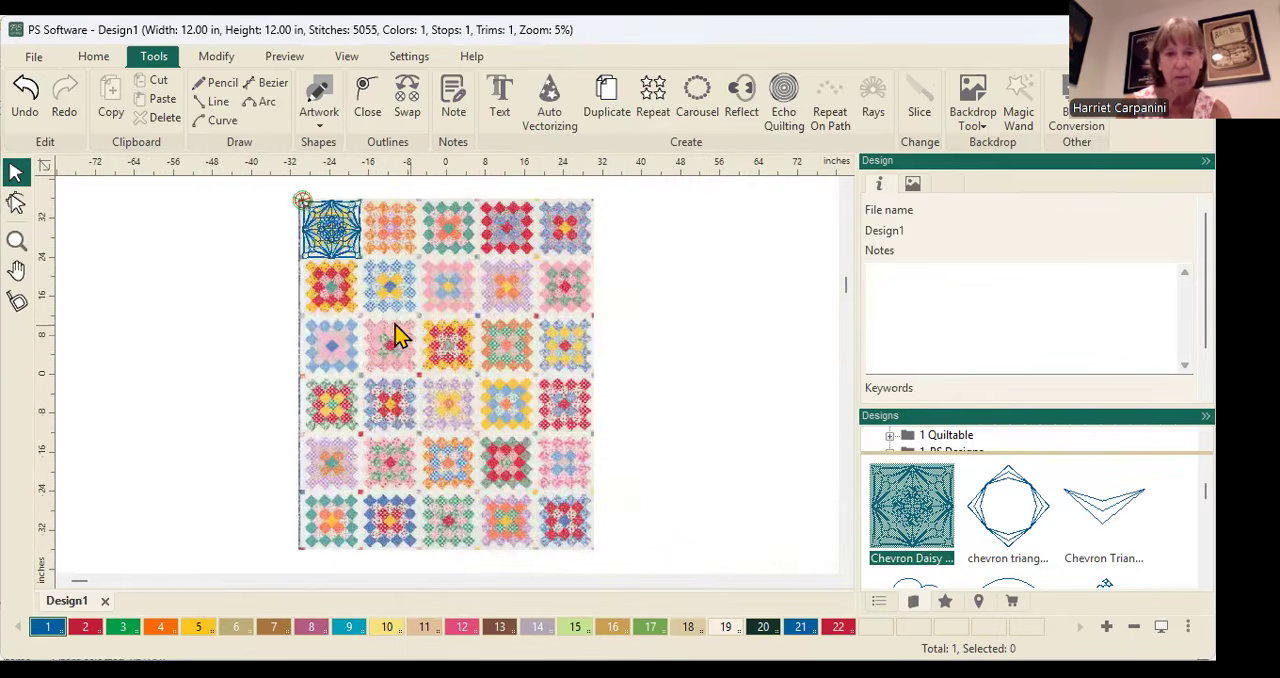
Examine the Chevron Daisy design over the quilt's upper-left block and the neighbouring blocks up close
scroll(361, 324, "up", 4)
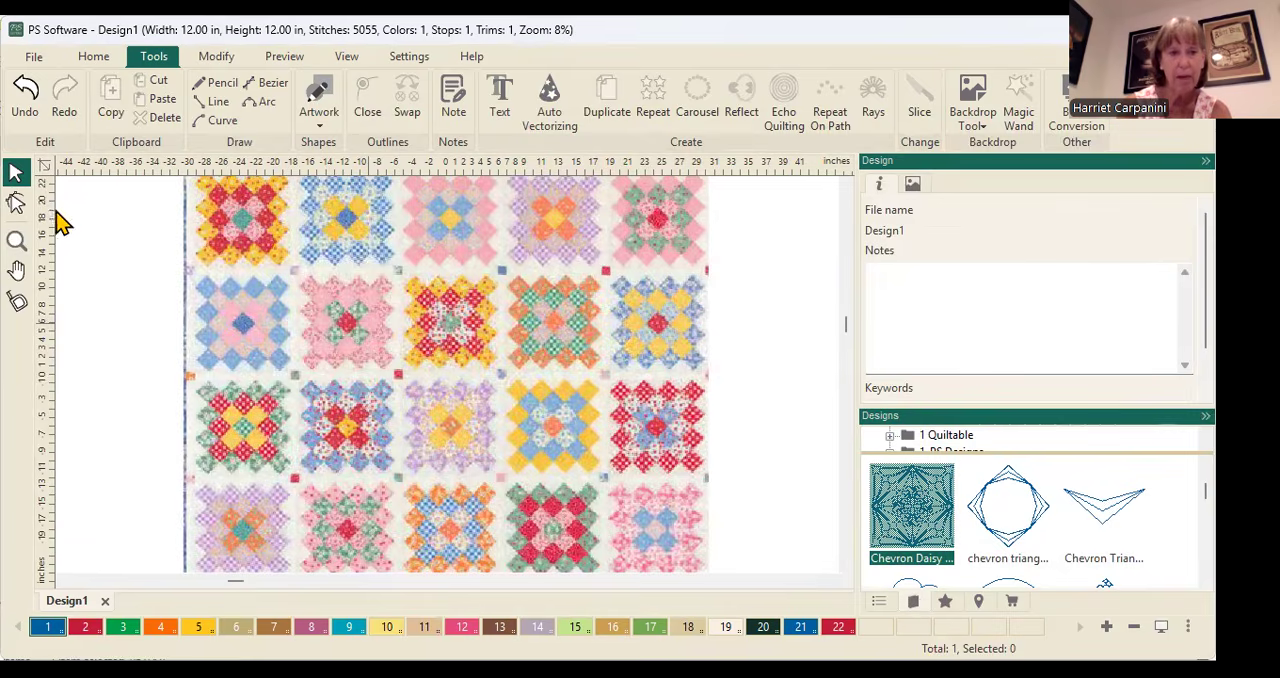
left_click(17, 271)
left_click_drag(232, 271, 260, 459)
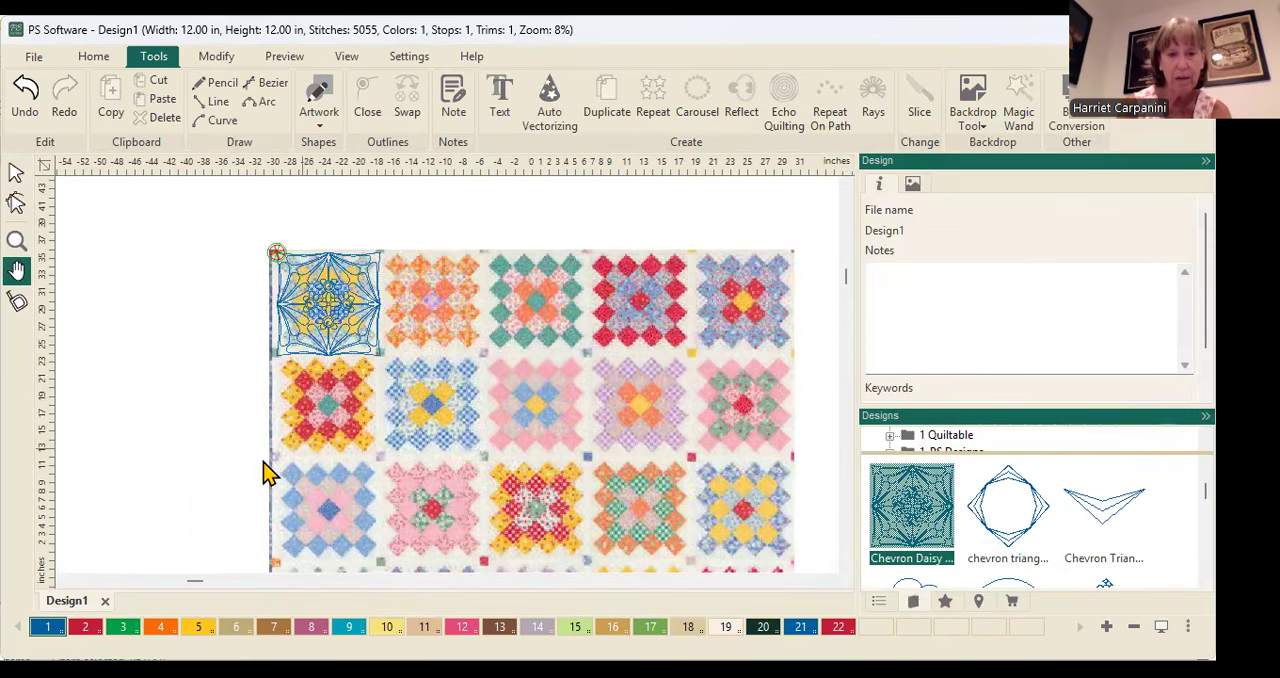
scroll(262, 461, "up", 2)
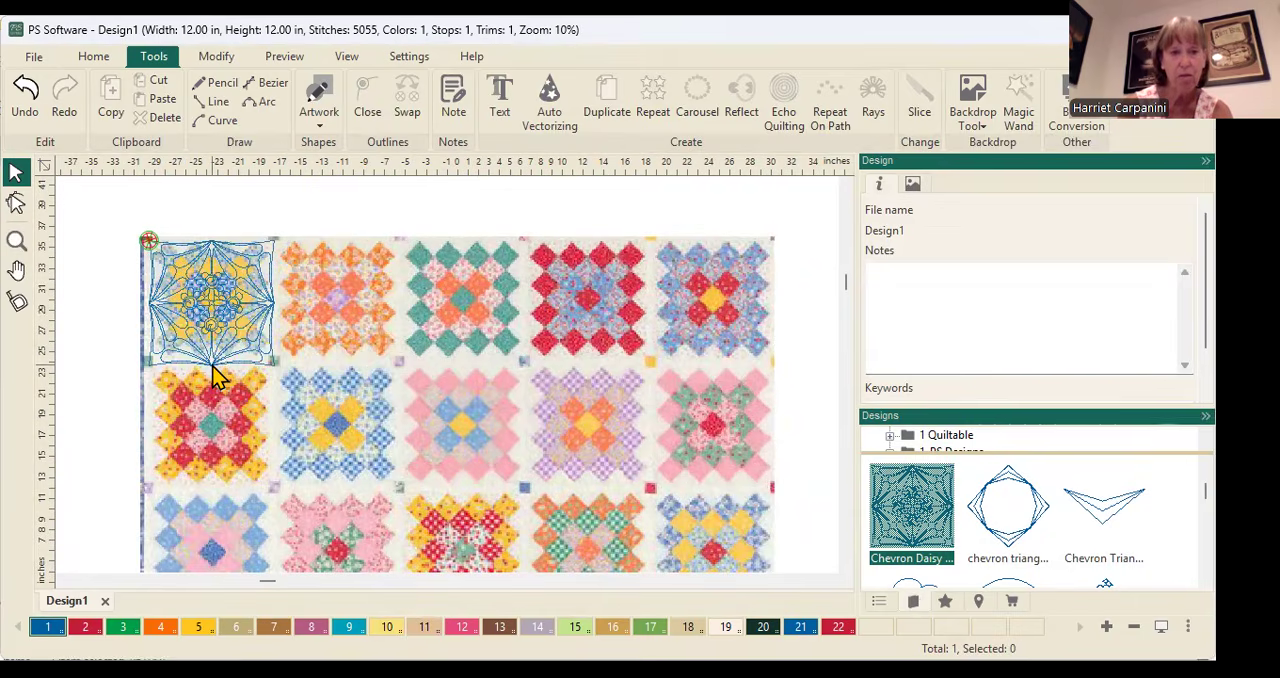
scroll(212, 375, "up", 1)
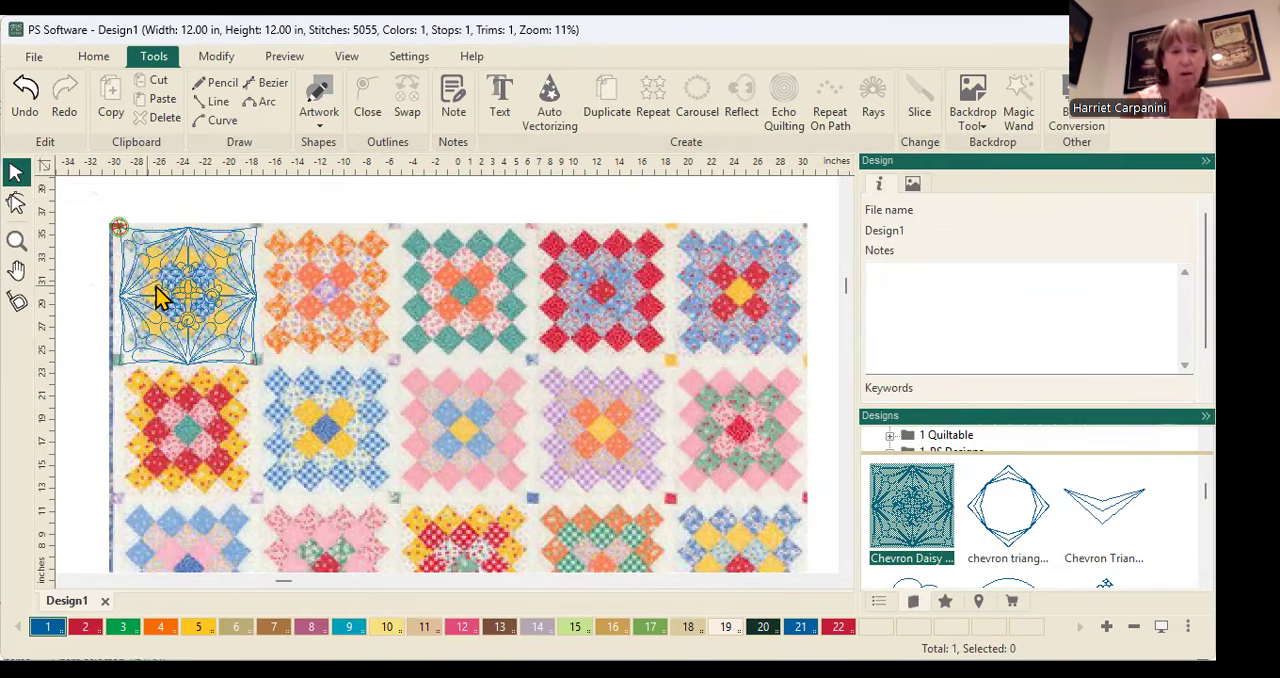
scroll(168, 300, "up", 2)
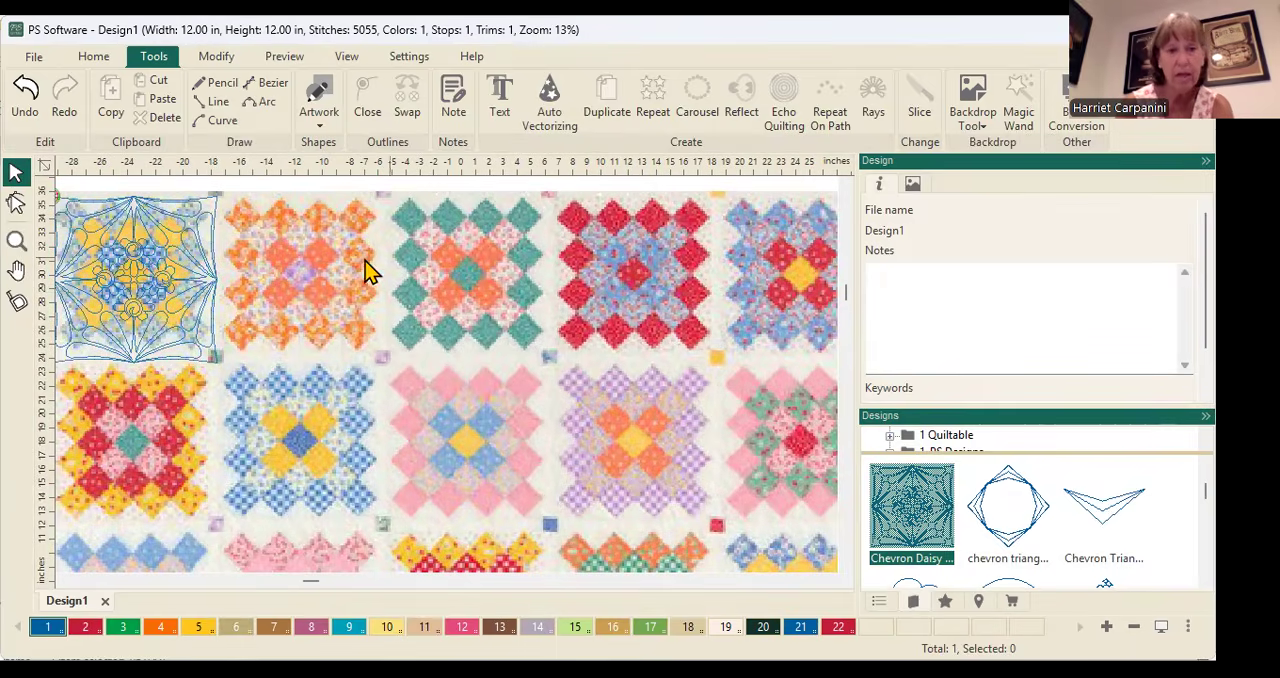
left_click(16, 270)
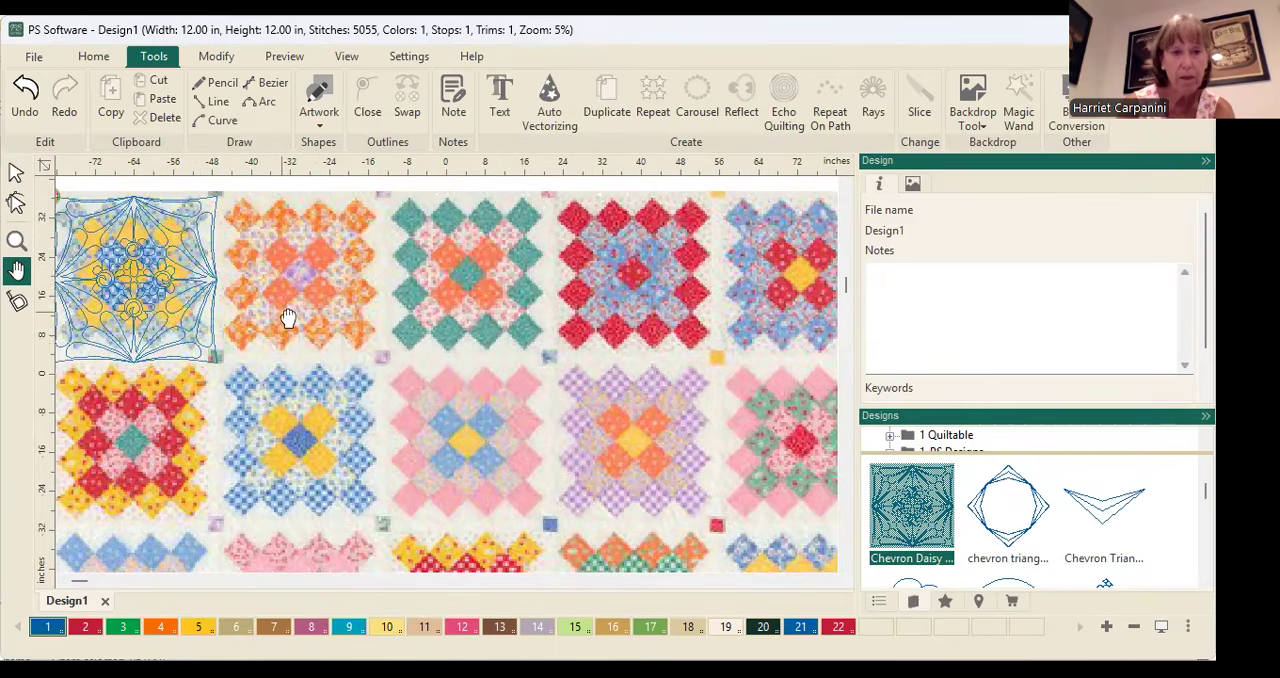
scroll(301, 327, "down", 5)
left_click_drag(301, 327, 297, 321)
scroll(295, 319, "up", 1)
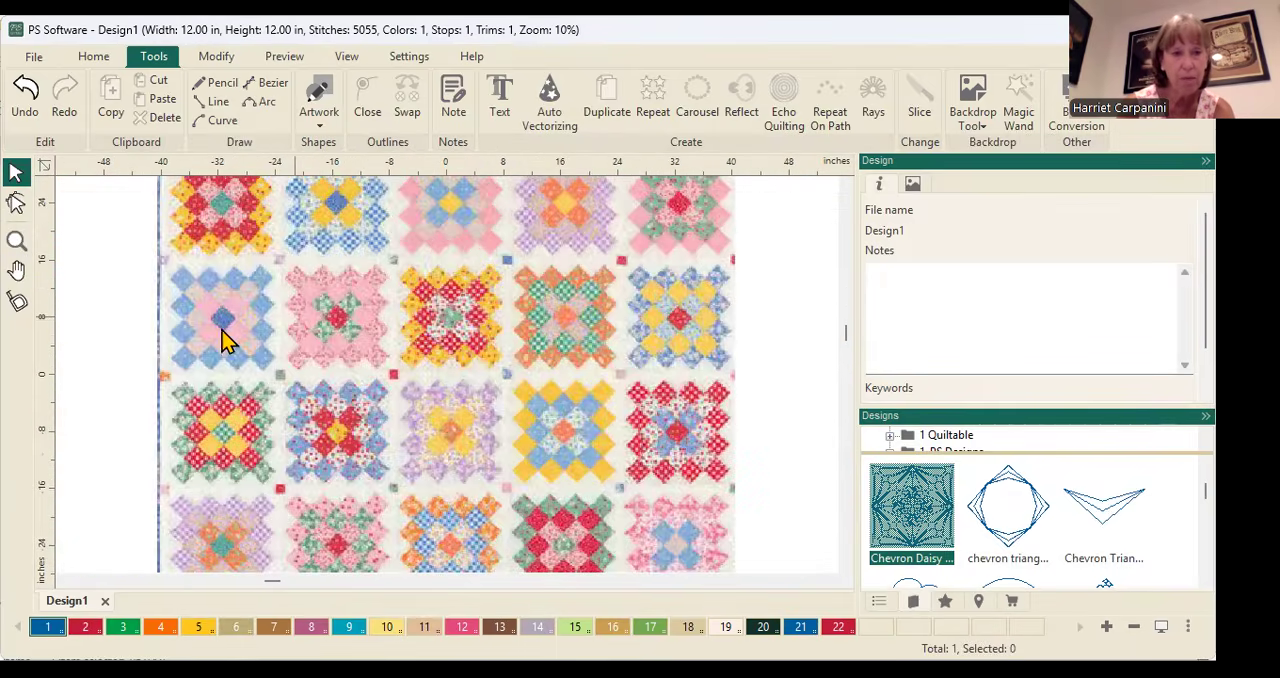
scroll(96, 292, "up", 1)
left_click(16, 270)
left_click_drag(83, 258, 191, 612)
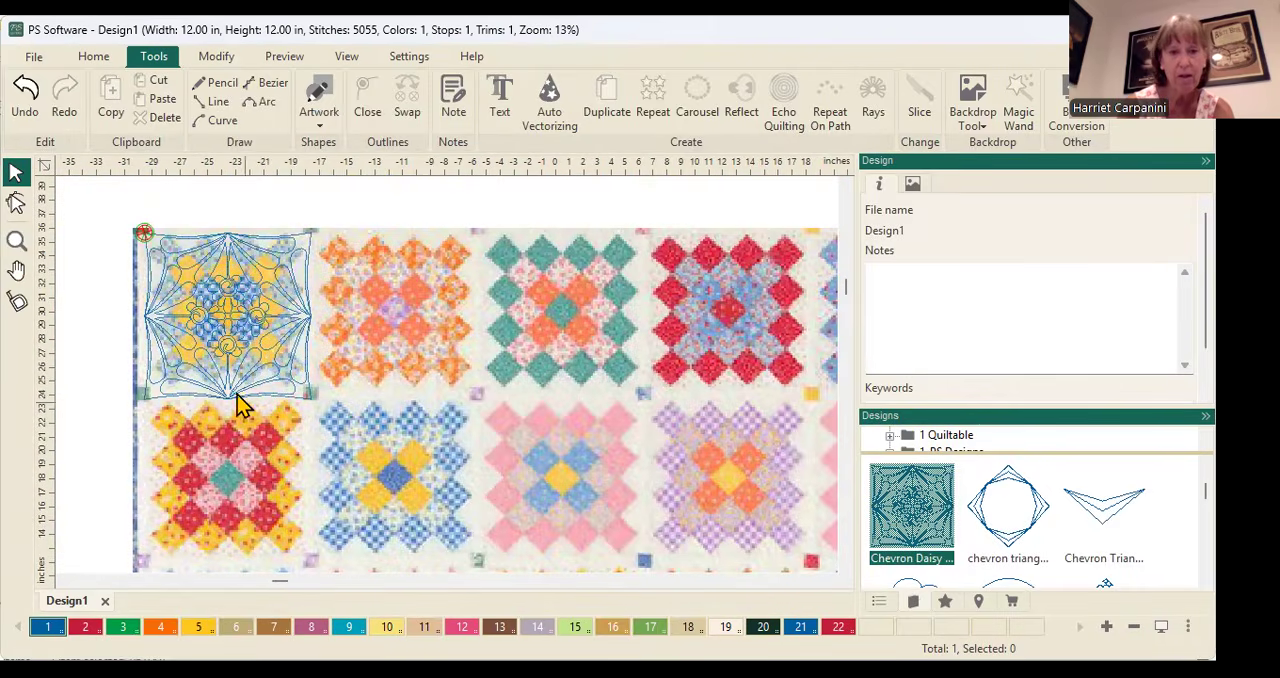
Copy the Chevron Daisy design and position the pasted copy over the second block of the quilt's top row, edge to edge with the original
right_click(227, 294)
left_click(210, 328)
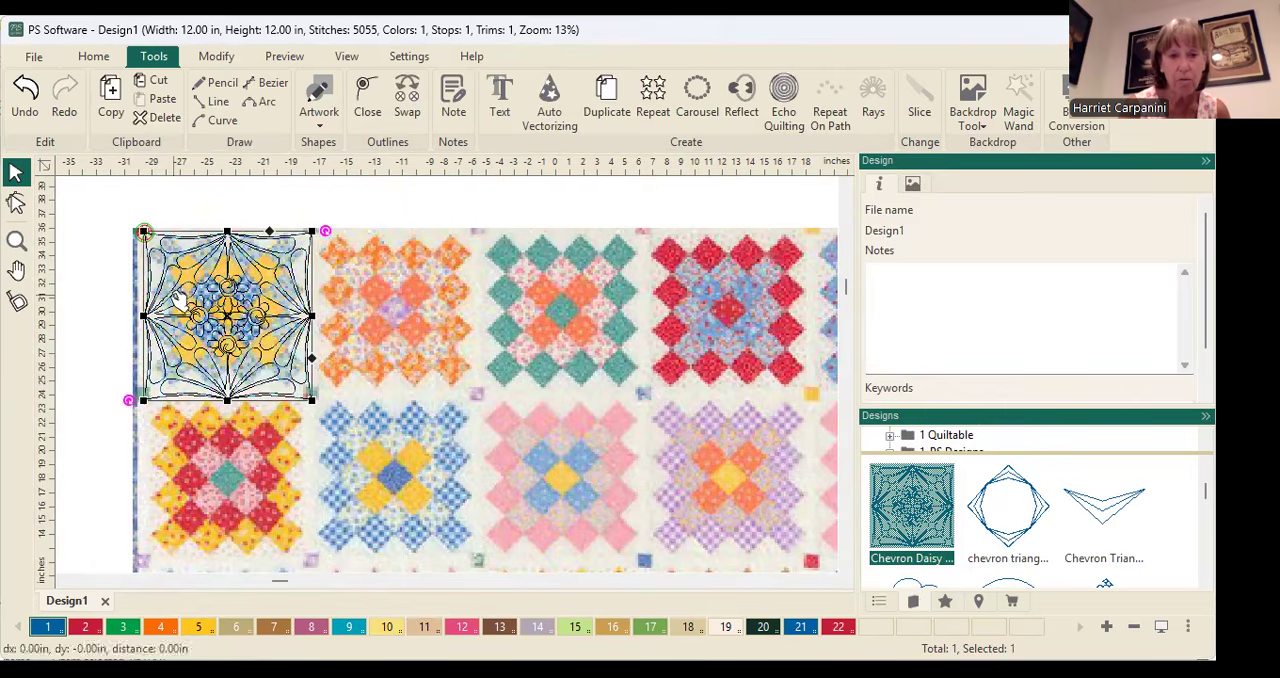
right_click(217, 293)
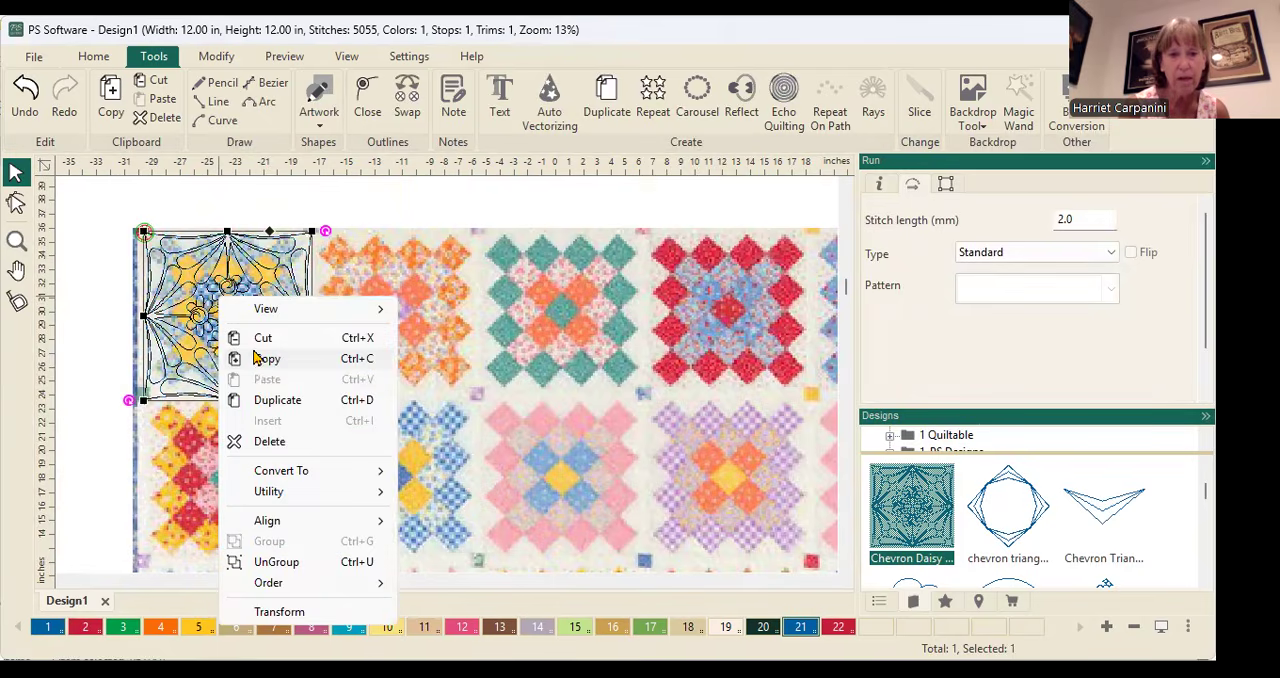
left_click(263, 358)
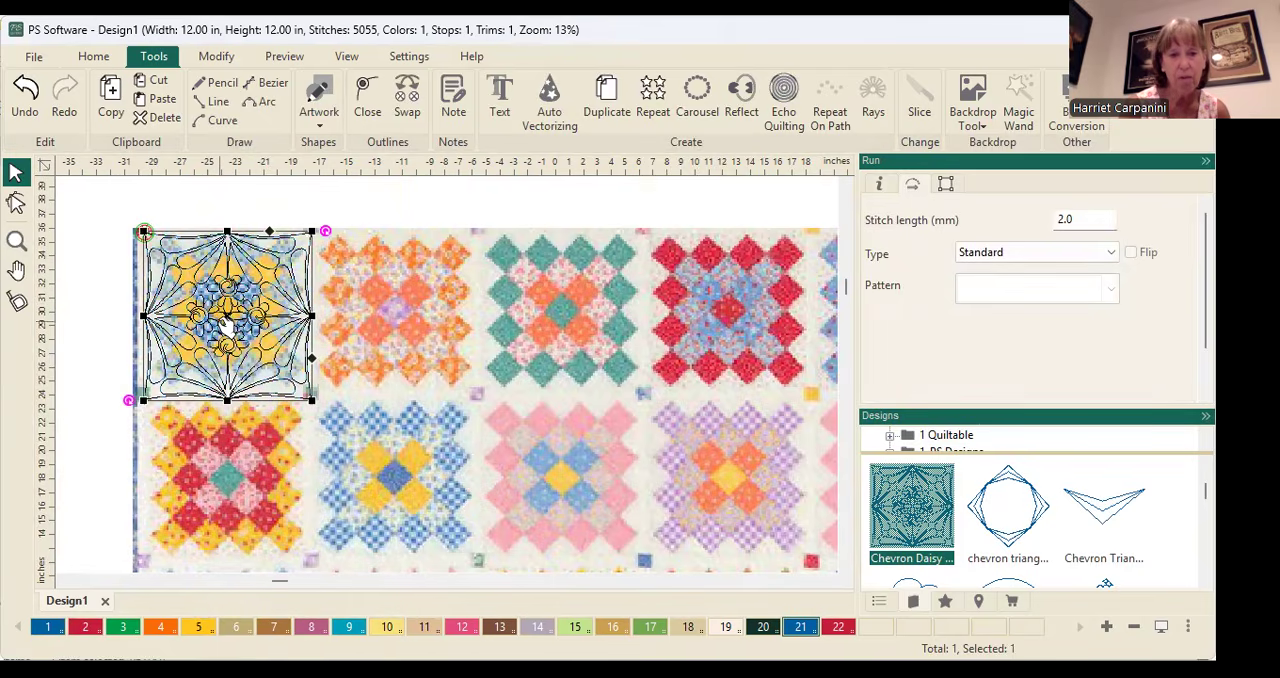
right_click(228, 326)
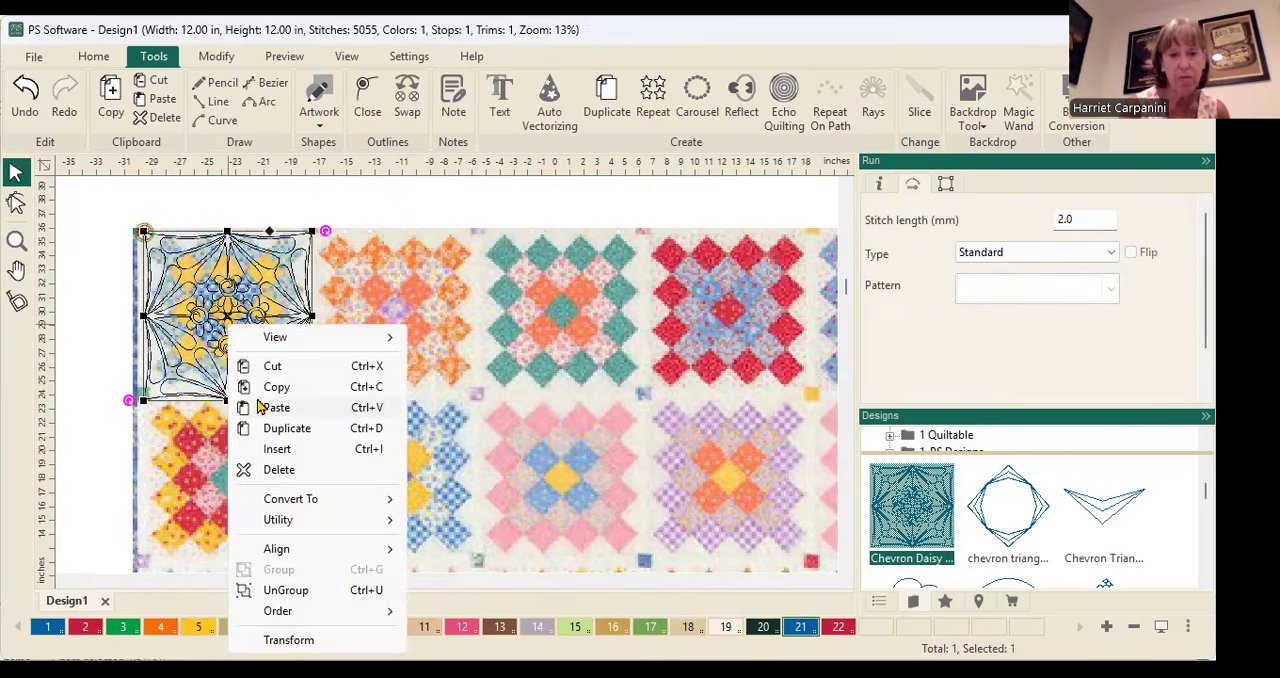
left_click(276, 408)
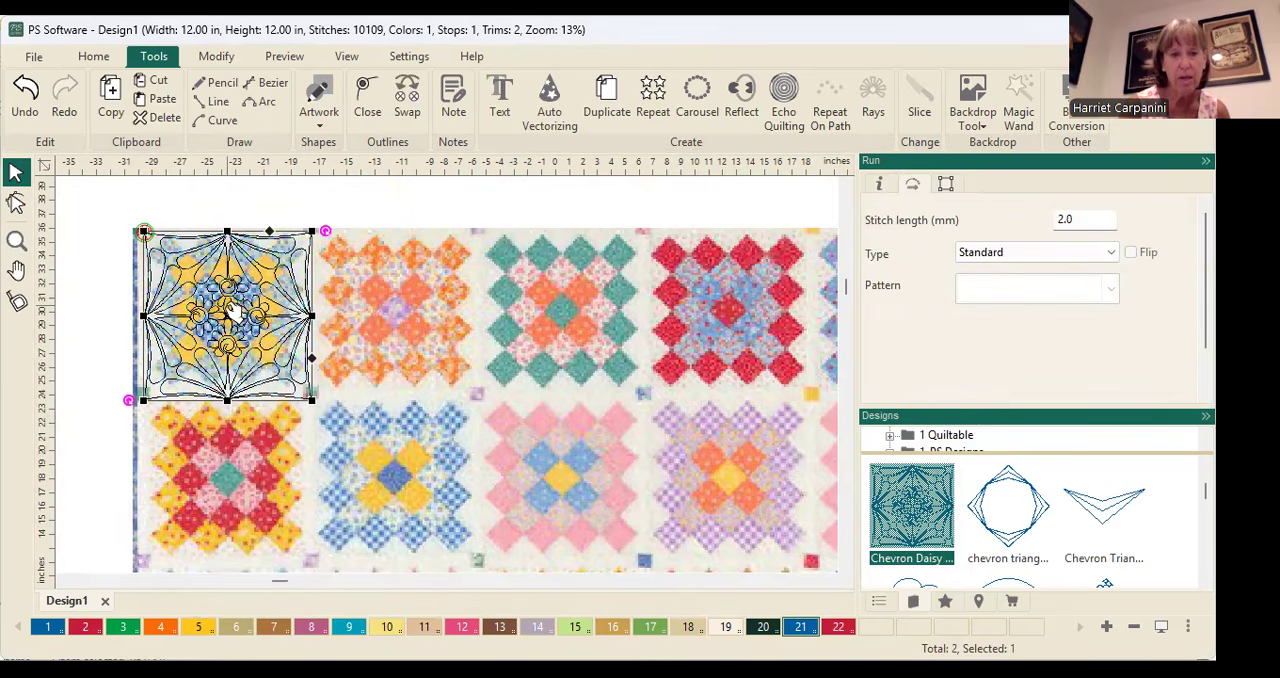
left_click_drag(218, 320, 382, 322)
left_click(16, 240)
left_click_drag(189, 199, 410, 490)
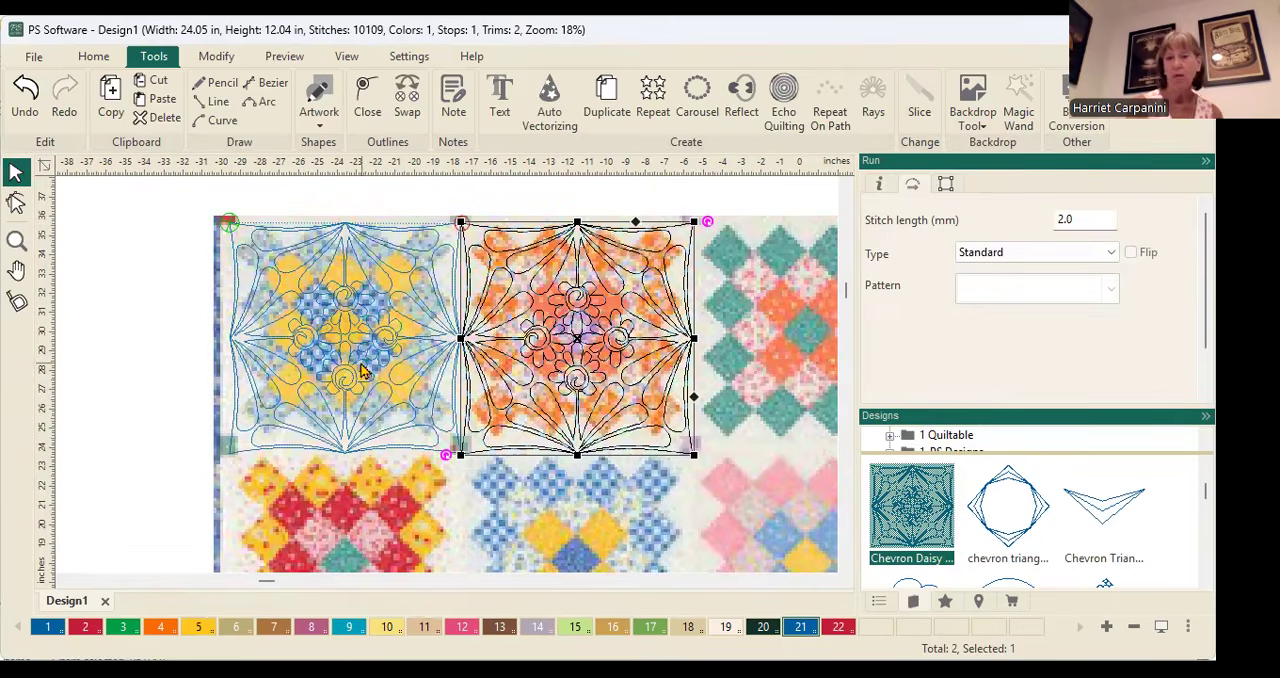
Select both Chevron Daisy designs and place a copy of the pair over the third and fourth blocks of the top row
scroll(305, 316, "down", 1)
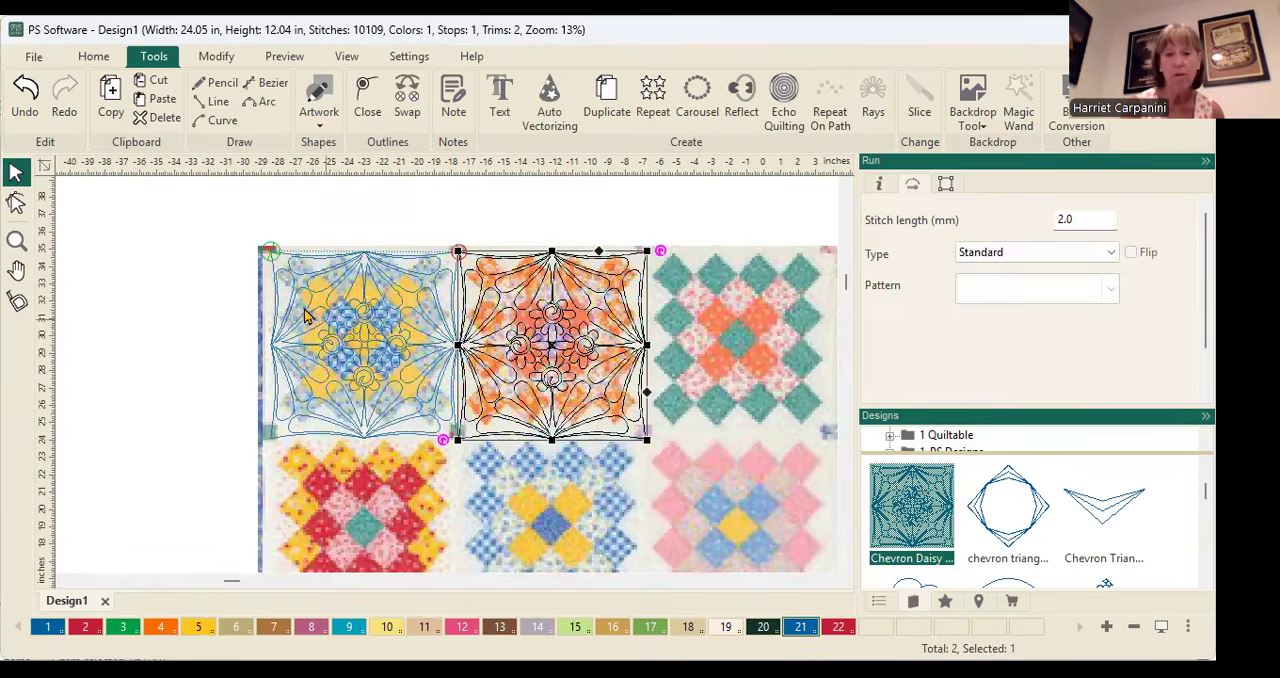
scroll(305, 316, "down", 1)
left_click_drag(260, 240, 654, 508)
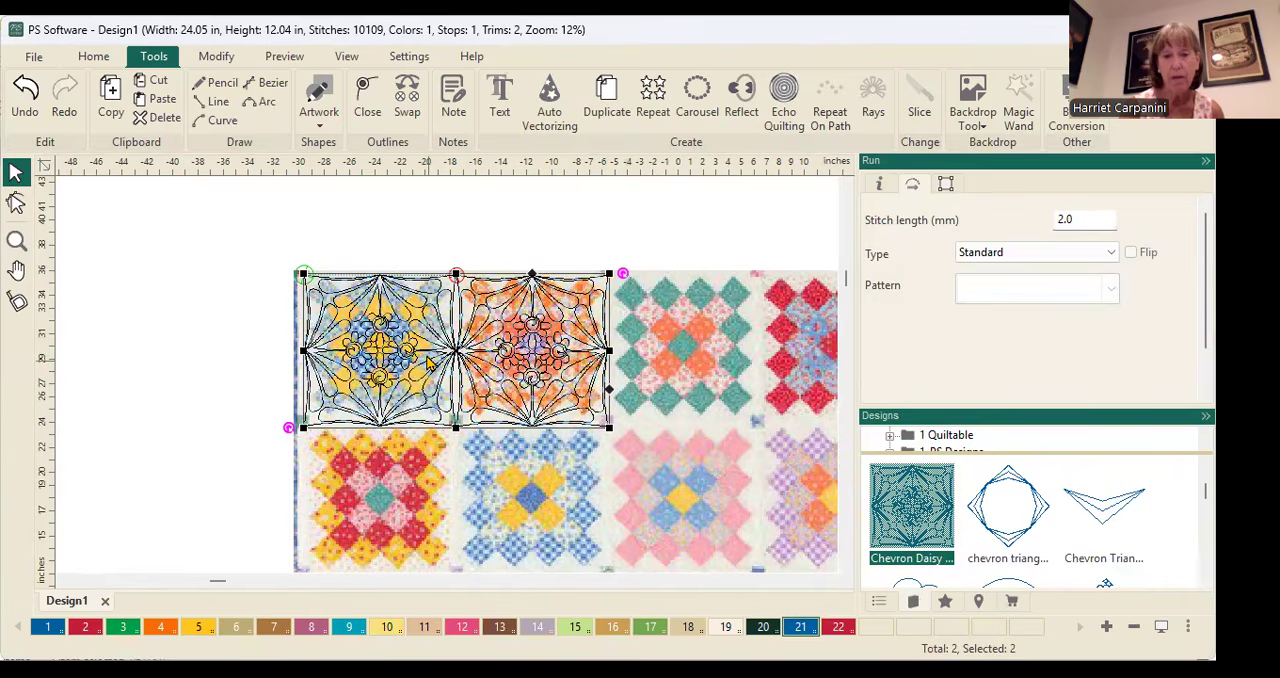
right_click(428, 362)
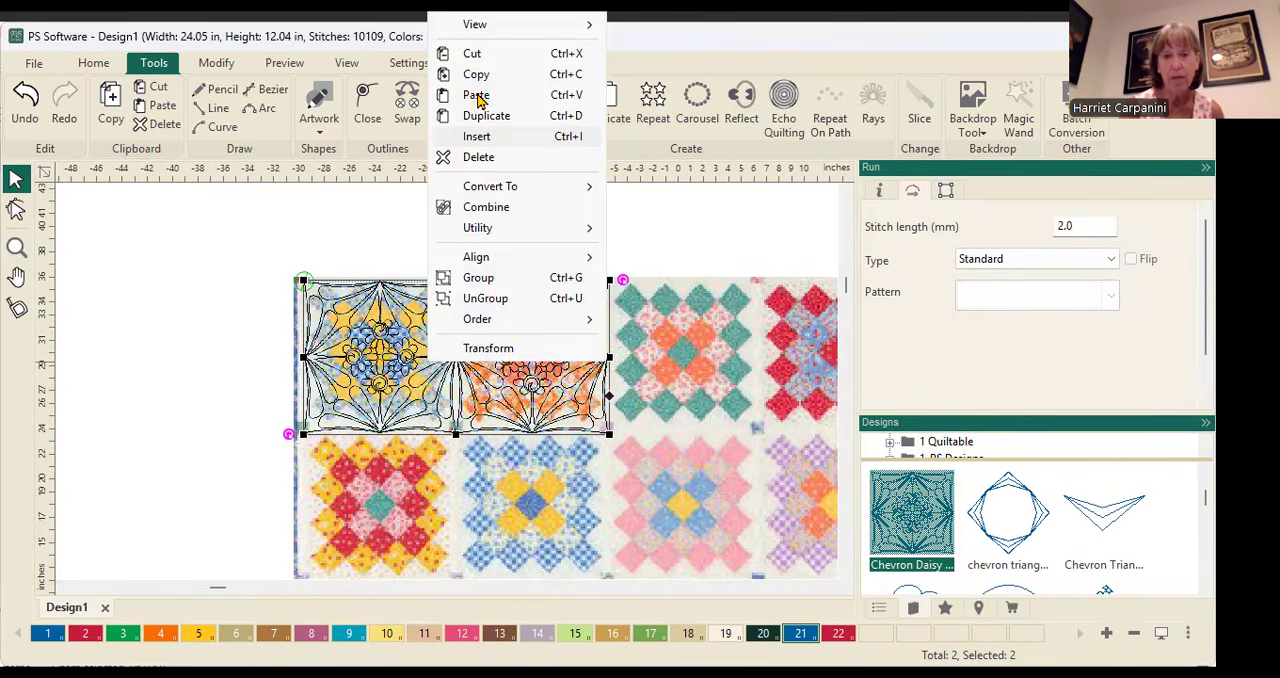
left_click(476, 95)
left_click_drag(464, 352, 769, 356)
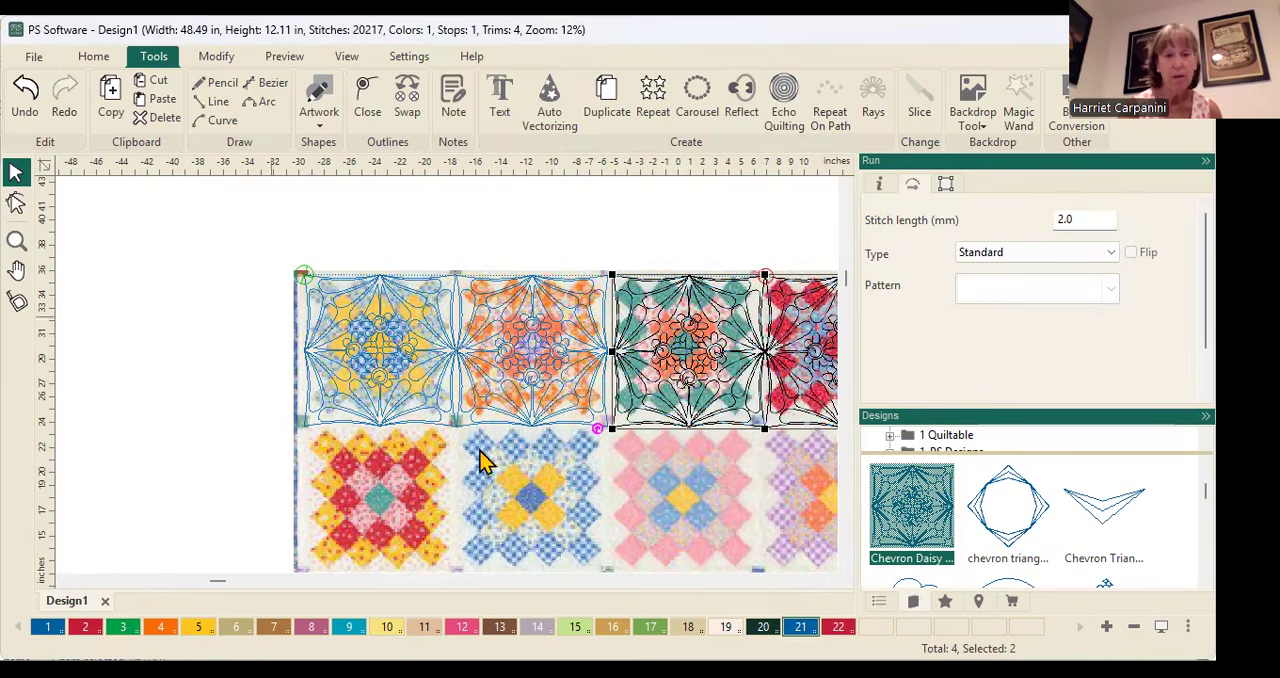
Examine the row of four Chevron Daisy designs against the whole quilt and the join between the second and third blocks
scroll(617, 453, "down", 2)
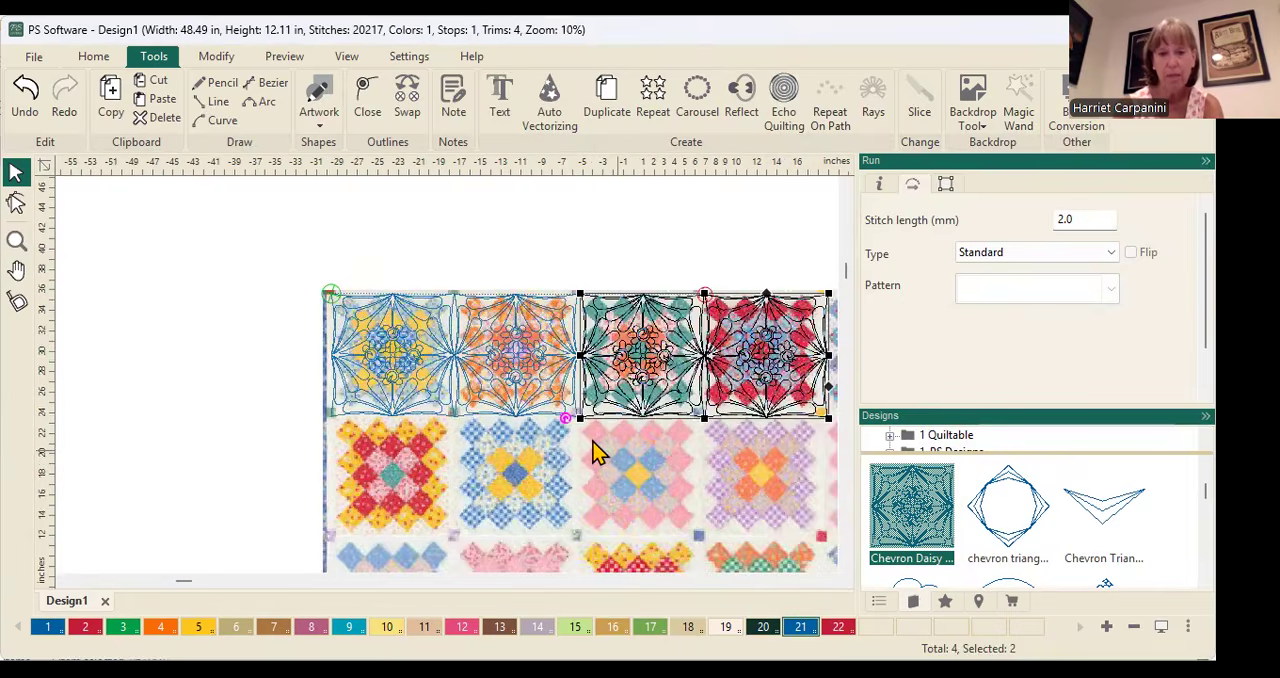
scroll(515, 530, "down", 2)
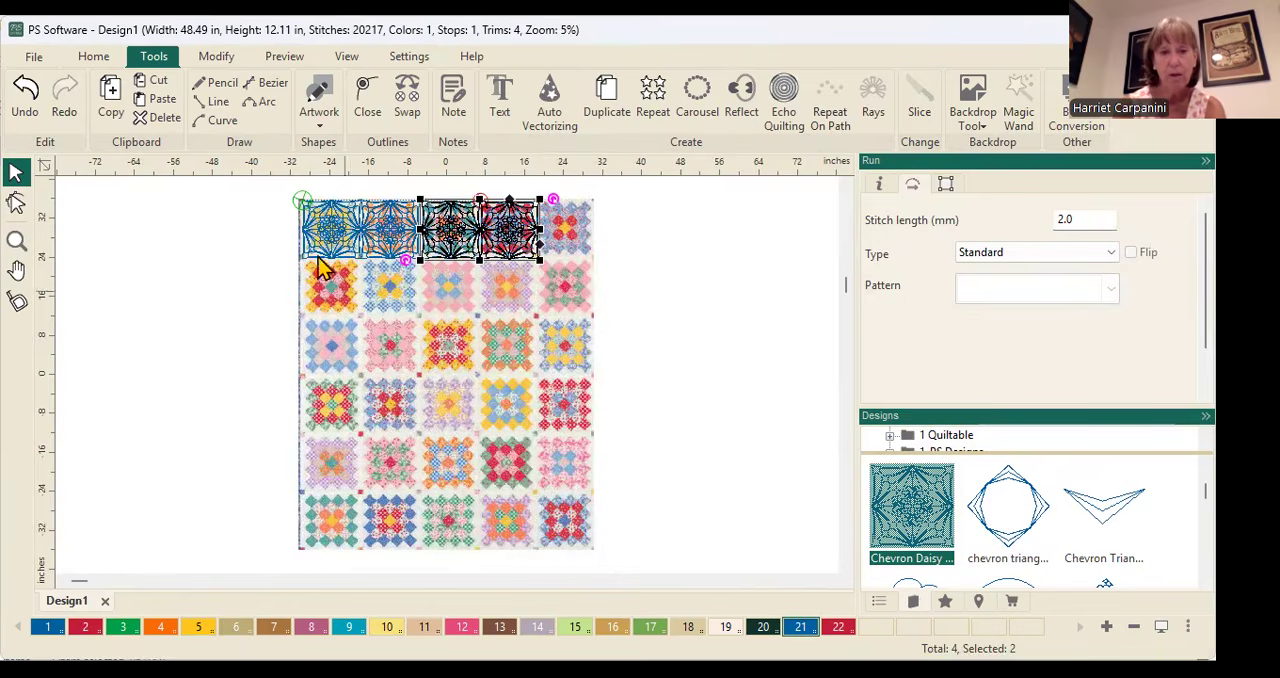
left_click(16, 240)
left_click_drag(222, 189, 740, 405)
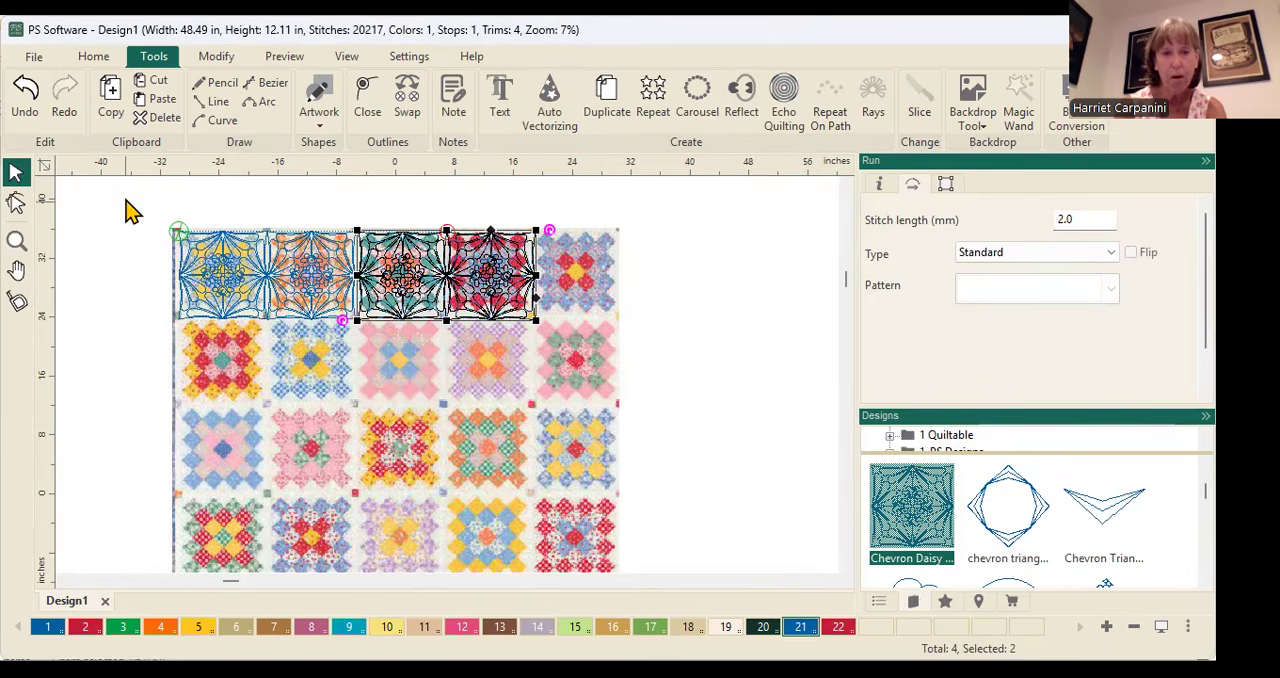
left_click(16, 240)
left_click_drag(126, 224, 632, 392)
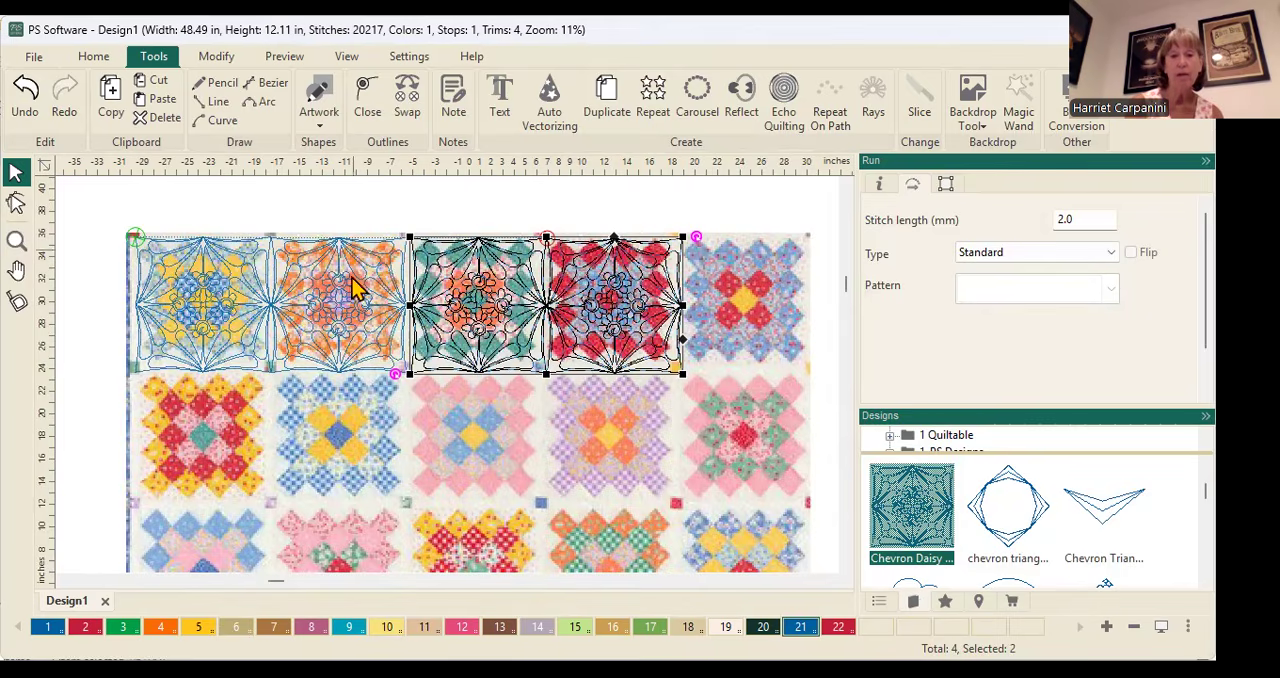
scroll(452, 340, "up", 3)
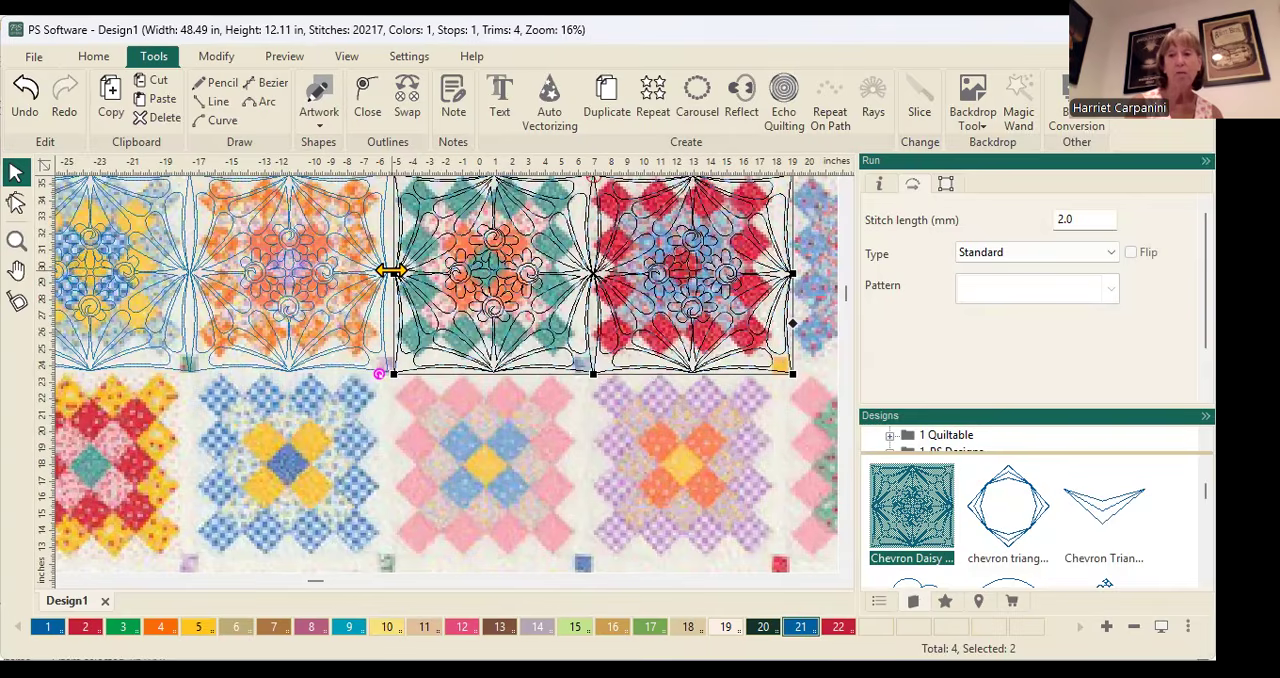
scroll(395, 280, "down", 1)
scroll(395, 282, "down", 1)
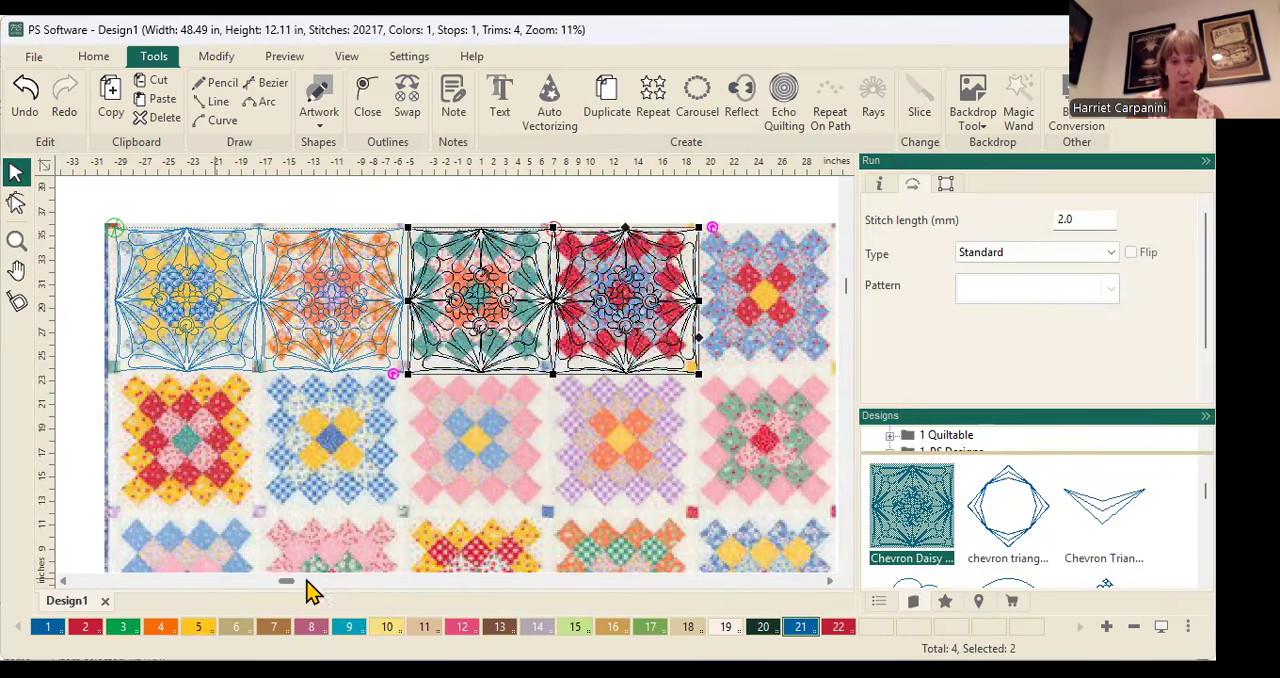
Recolor the design on the top row's second block with red color 22, and add two more color swatches to the palette
left_click(326, 308)
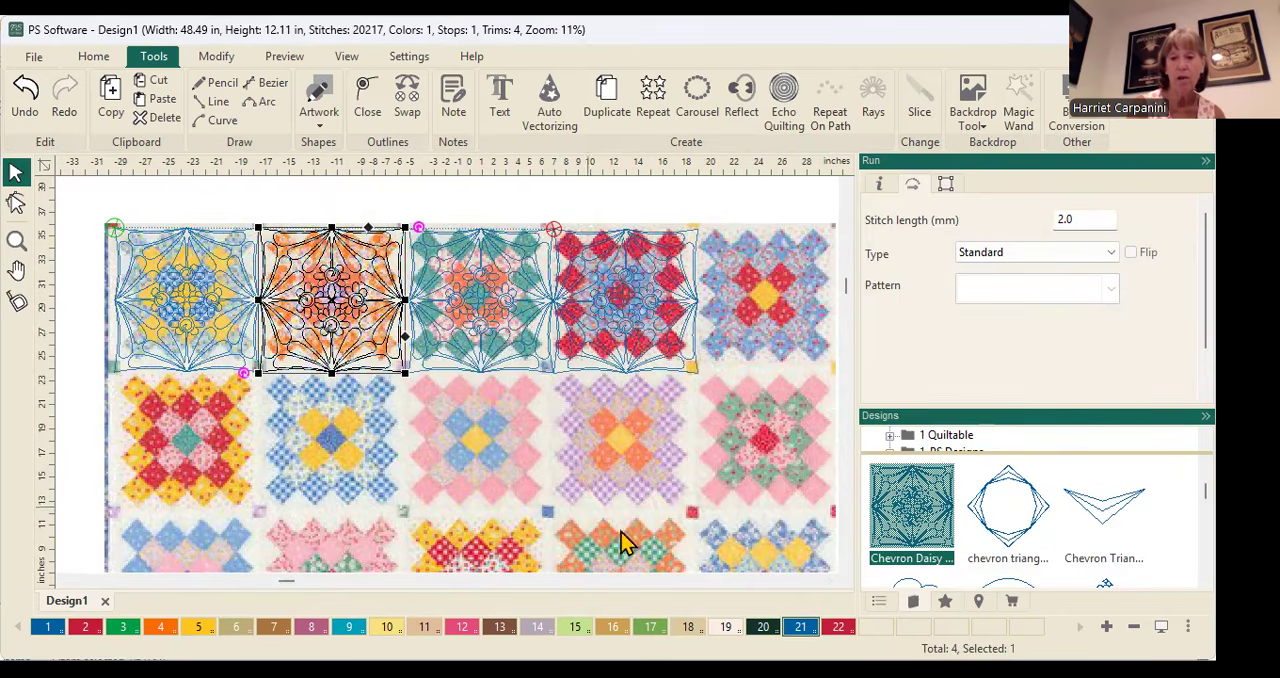
left_click(839, 627)
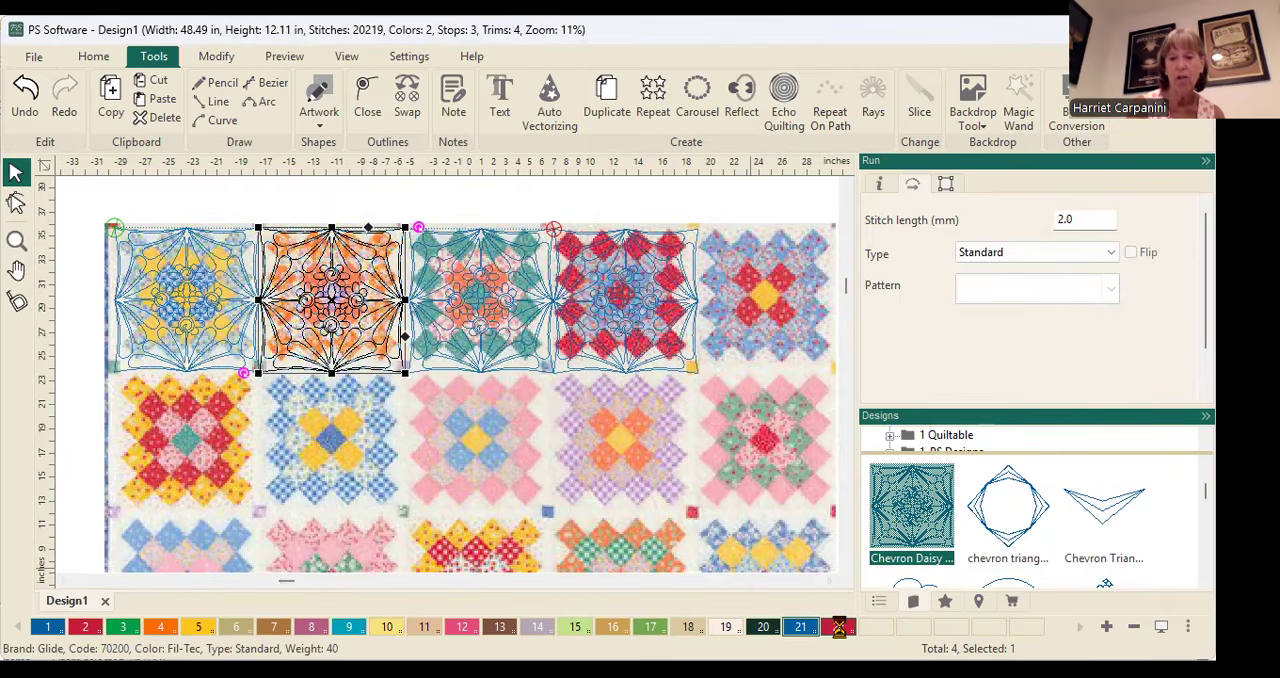
left_click(697, 193)
scroll(390, 280, "up", 2)
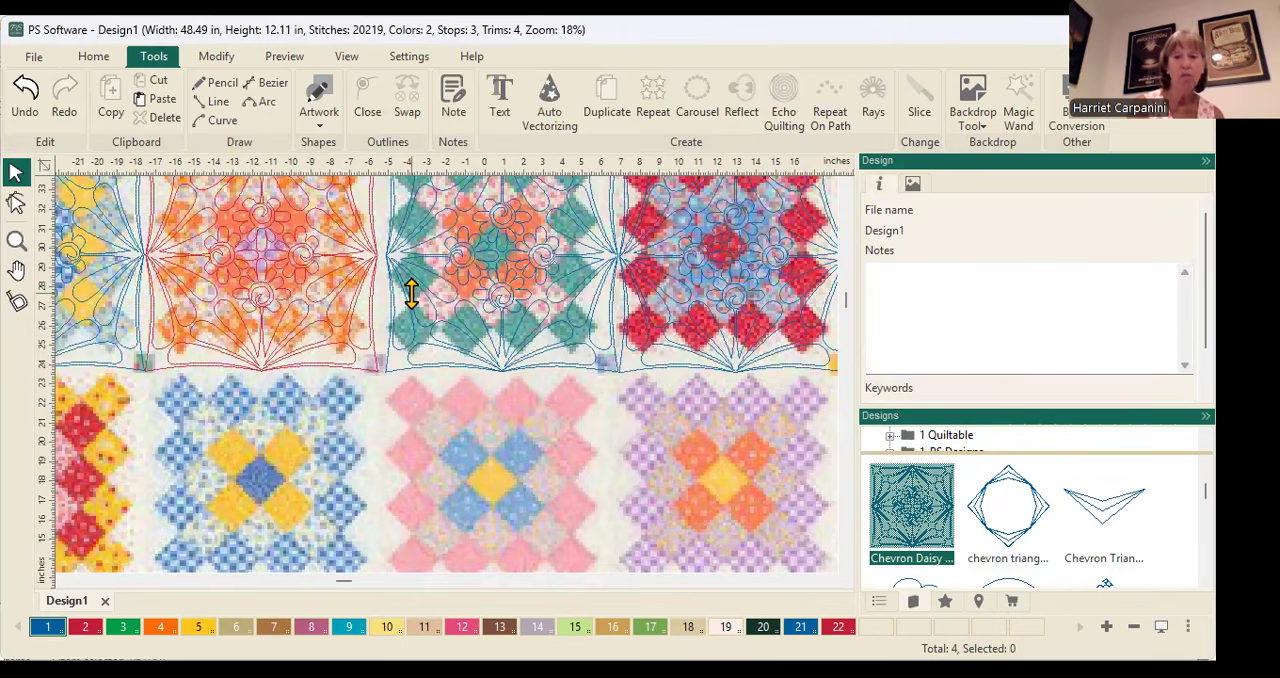
scroll(418, 295, "down", 2)
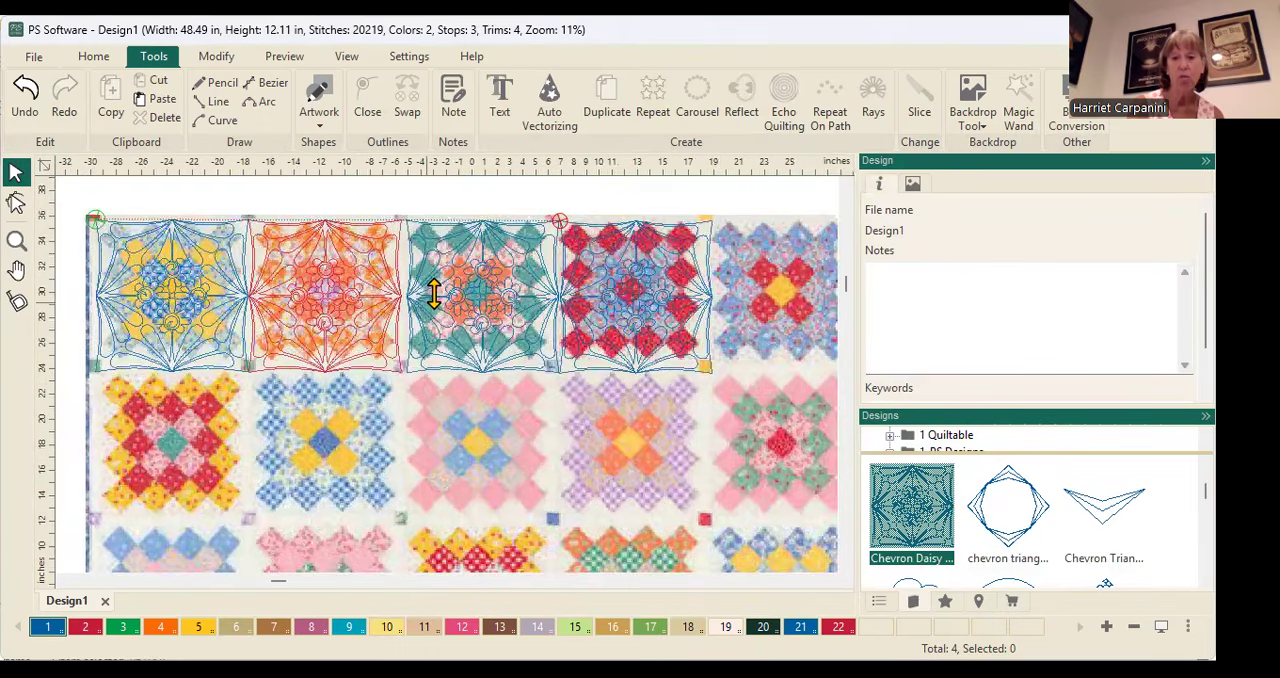
left_click(1106, 628)
left_click(1106, 628)
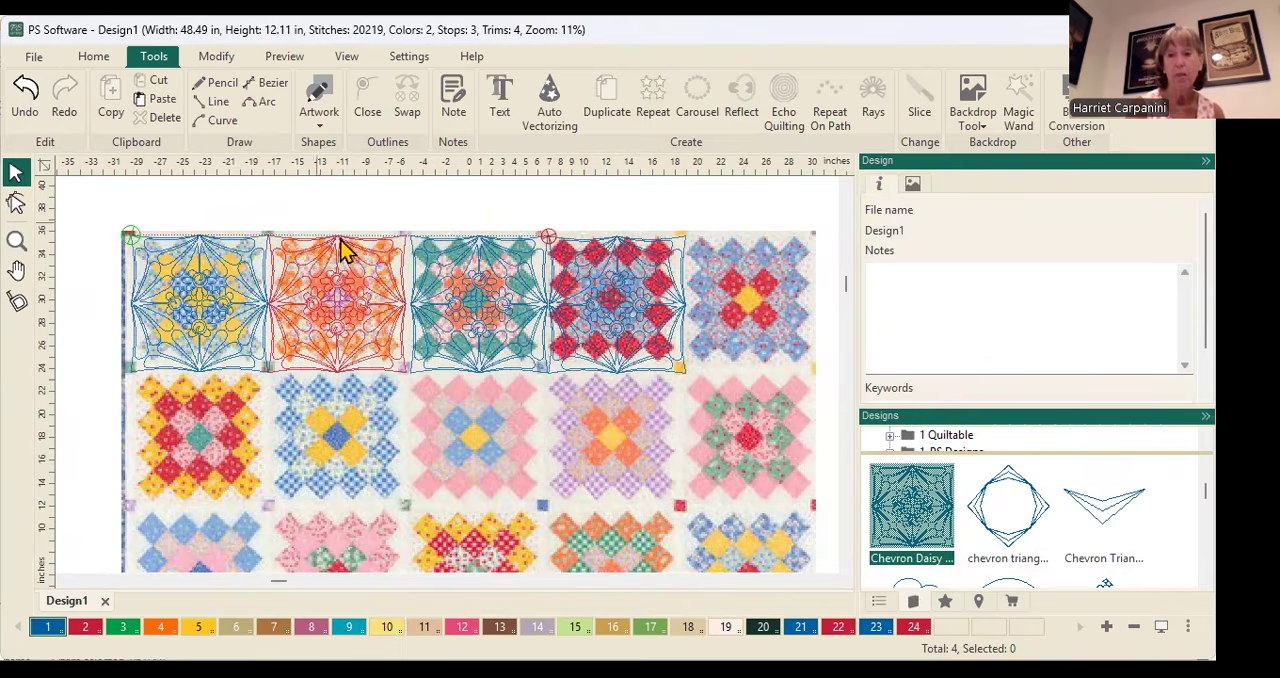
Show the stitching sequence, check its design groups one by one, and delete all items from the design
left_click(877, 602)
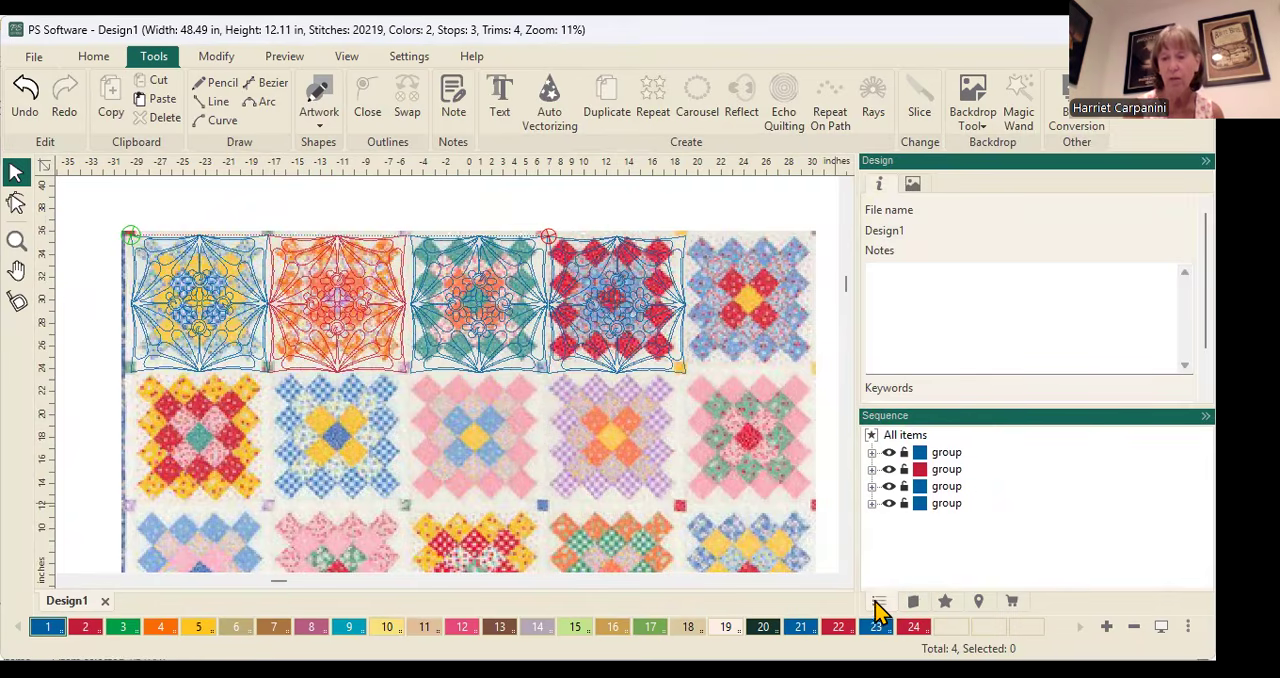
left_click(948, 453)
left_click(950, 470)
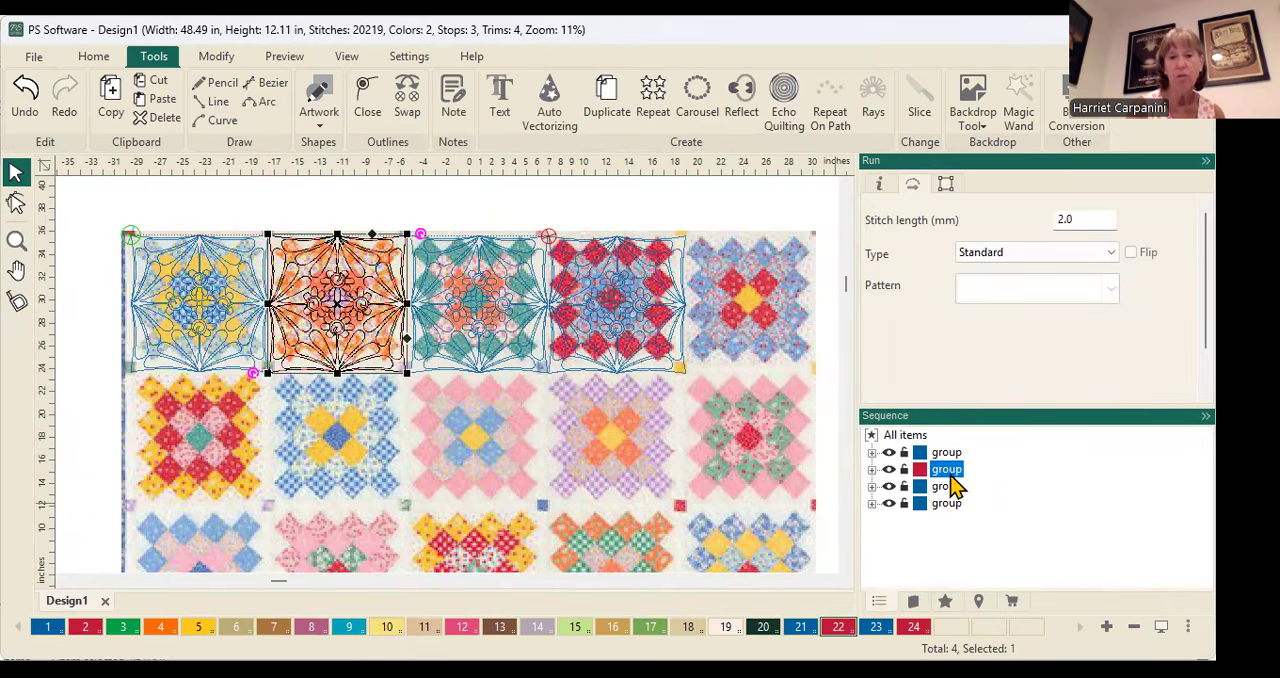
left_click(950, 487)
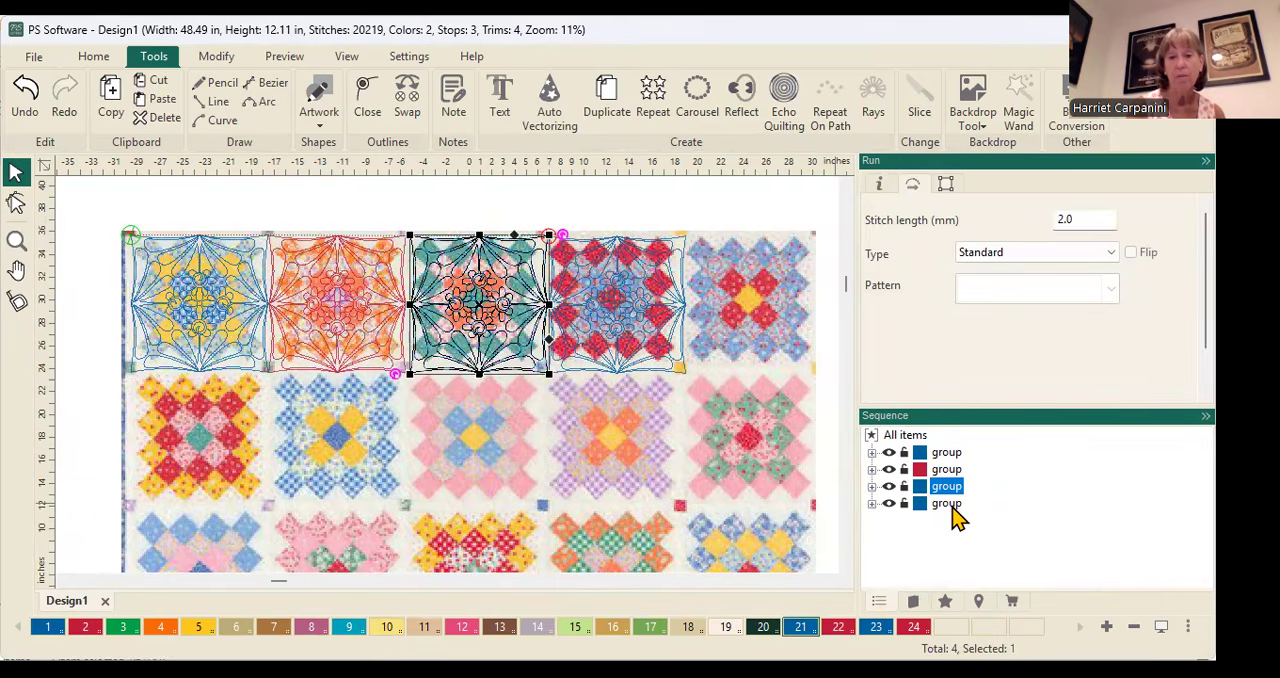
left_click(950, 504)
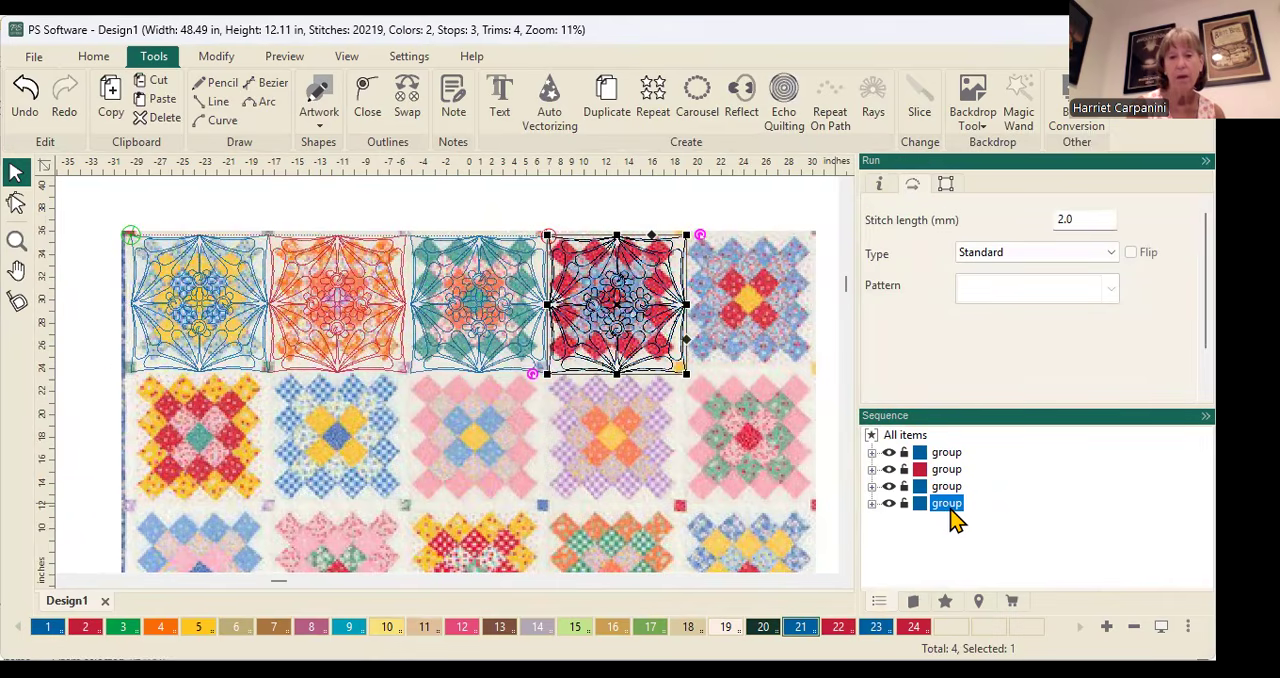
left_click(900, 435)
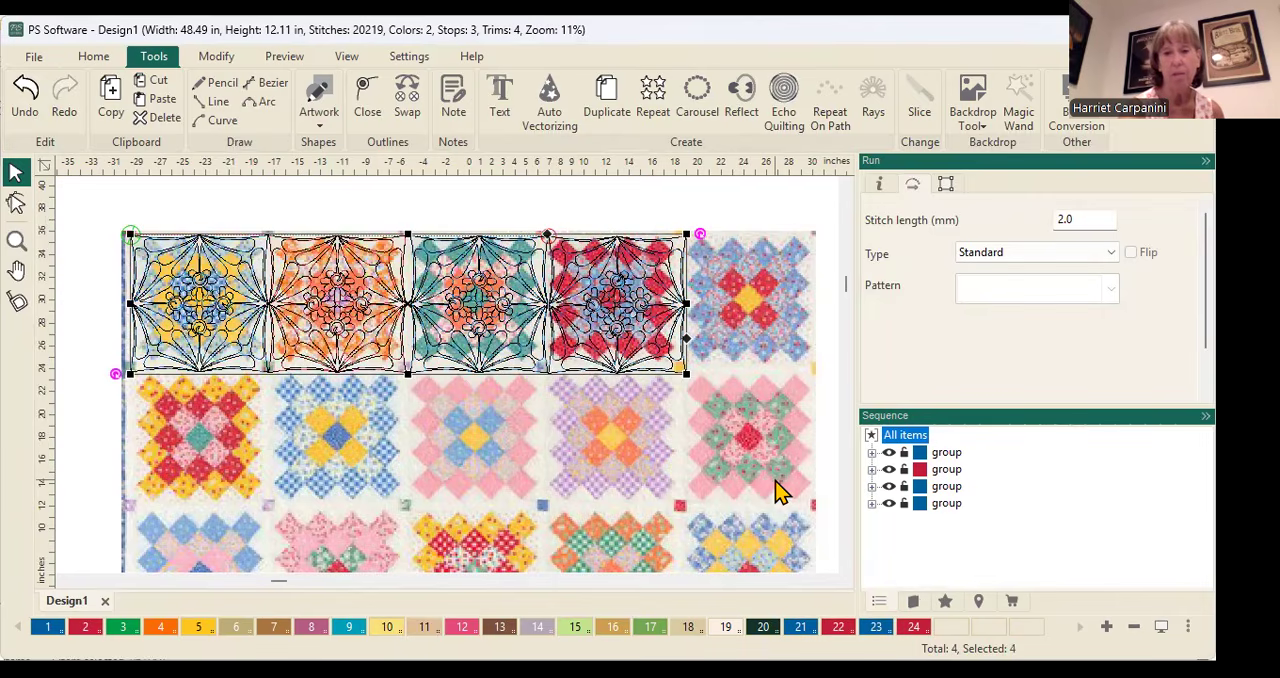
key("Delete")
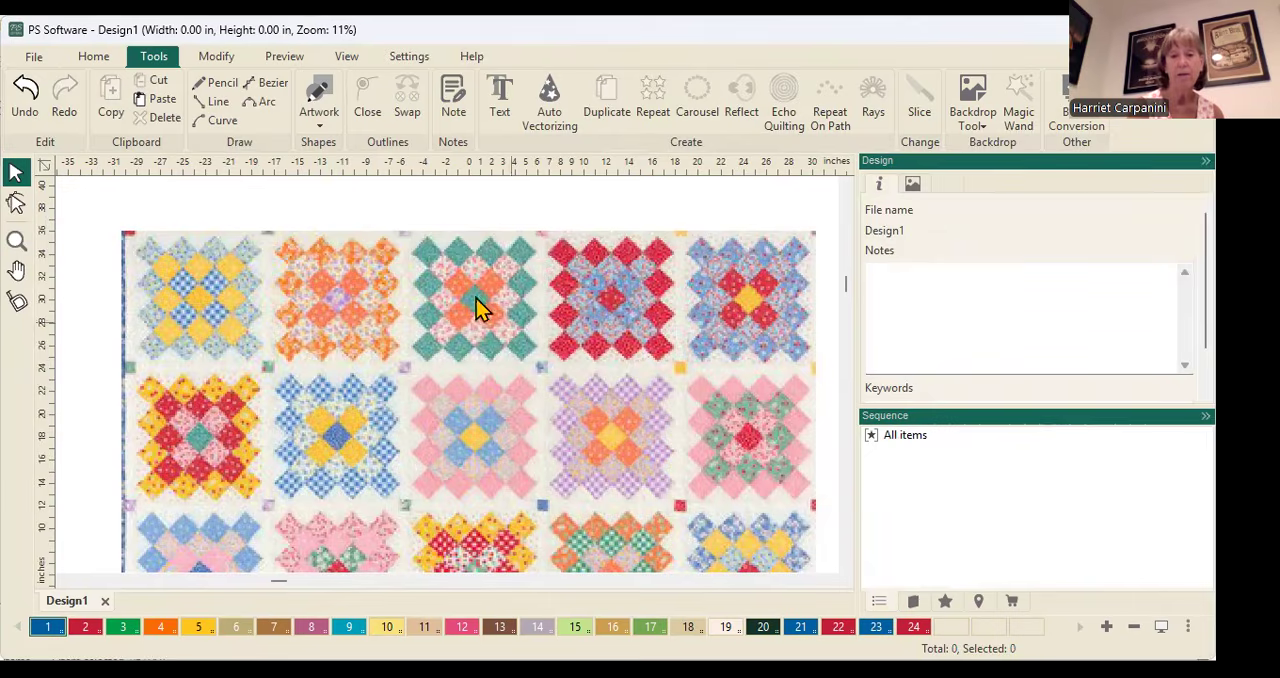
Bring up the design library alongside the complete granny squares quilt backdrop
scroll(470, 317, "down", 5)
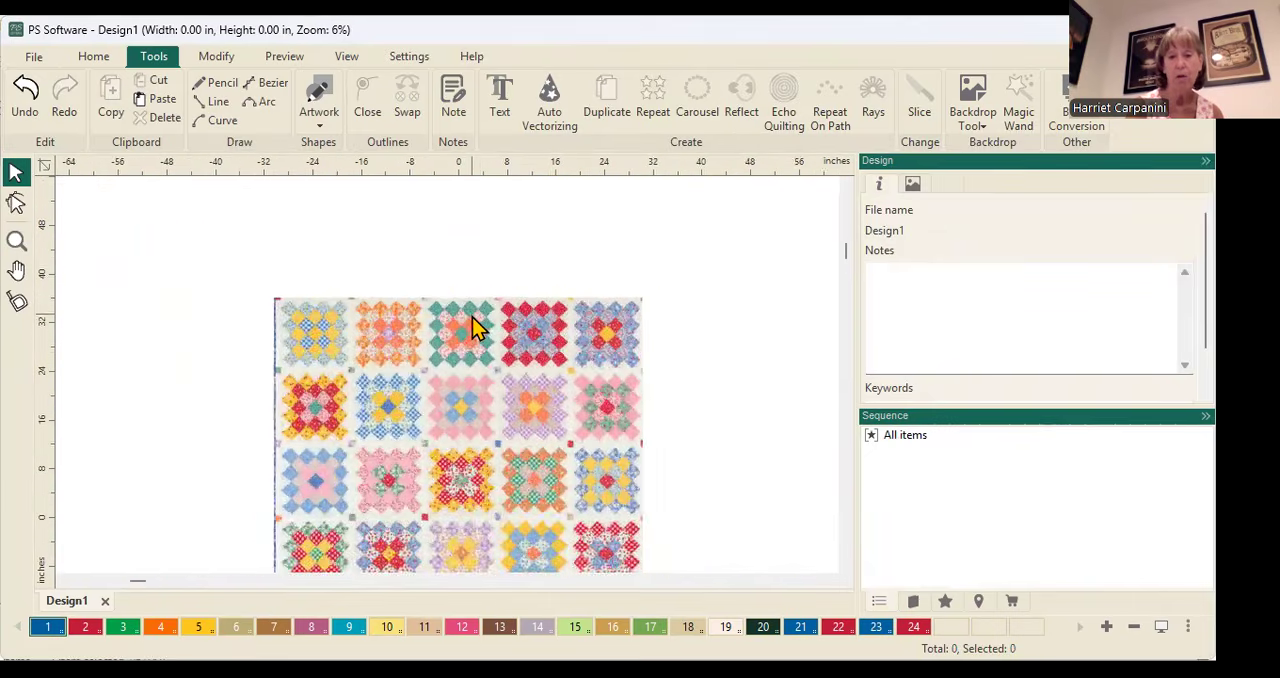
scroll(470, 315, "down", 1)
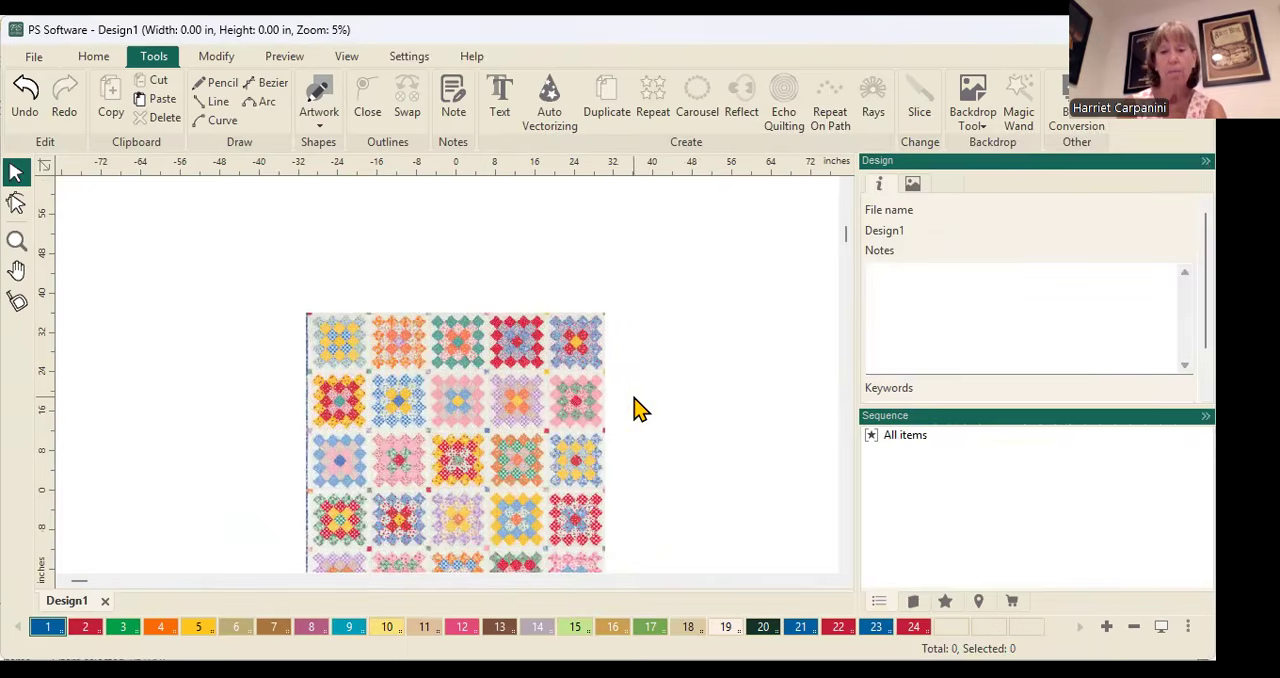
key("F4")
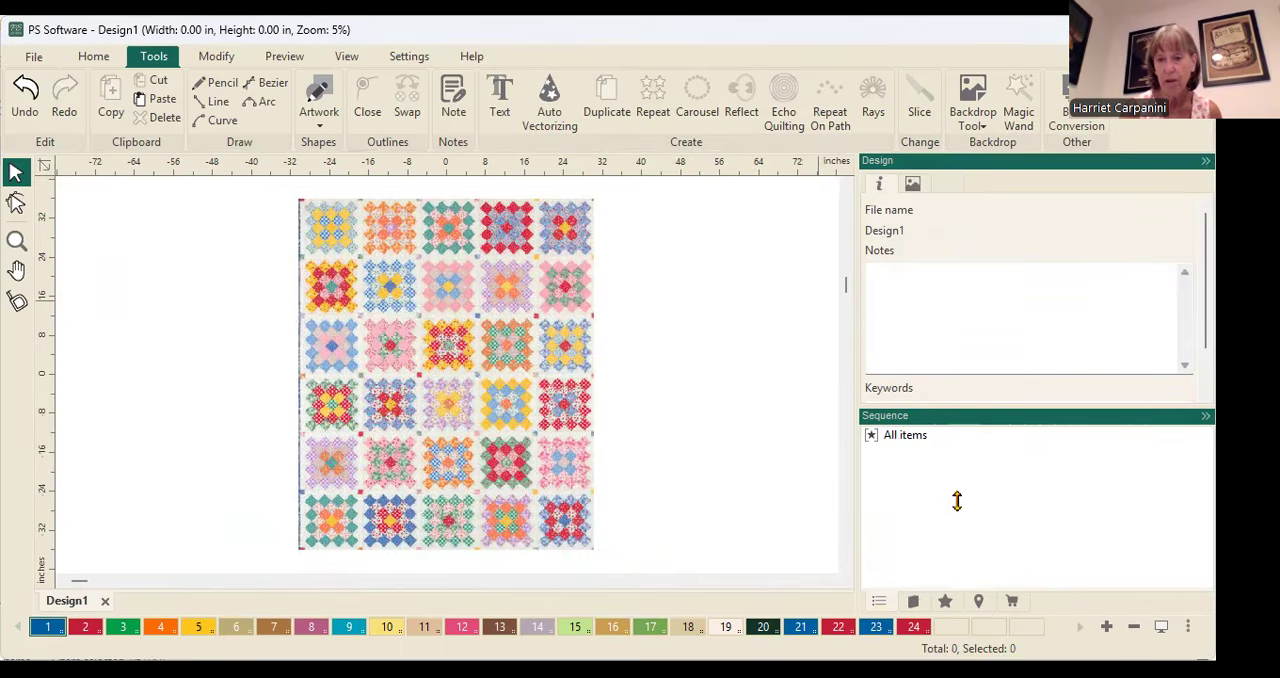
left_click_drag(955, 487, 931, 486)
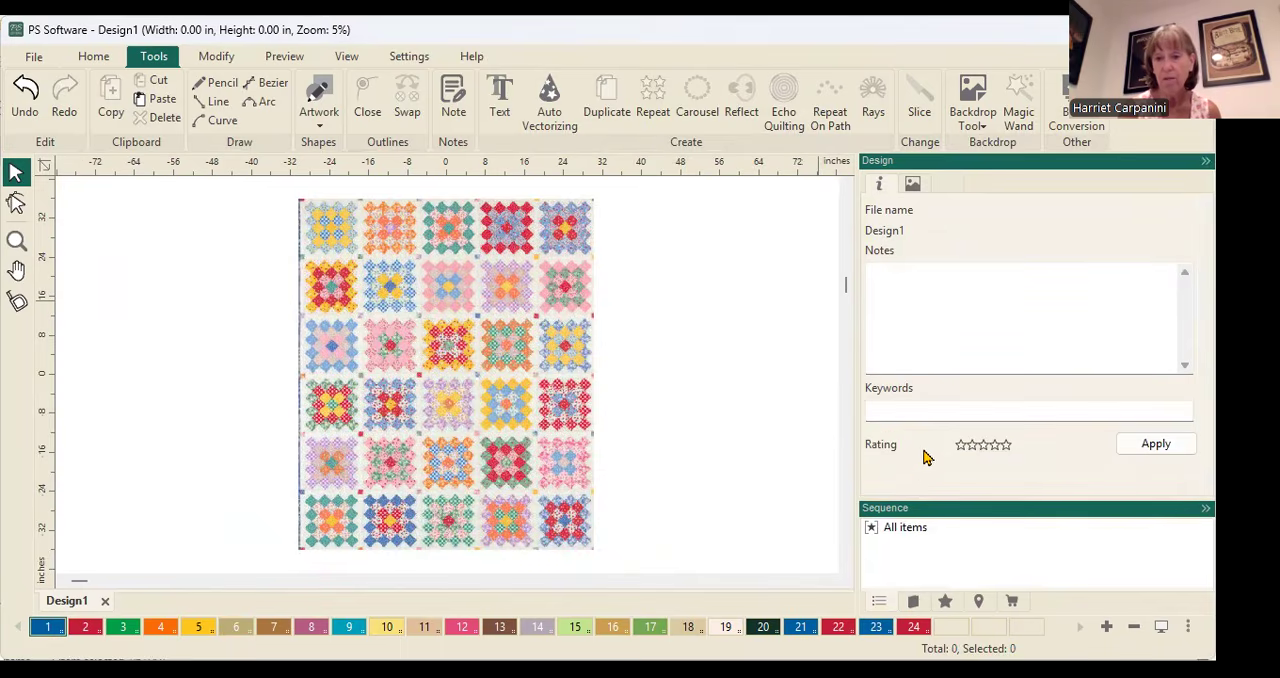
left_click(912, 603)
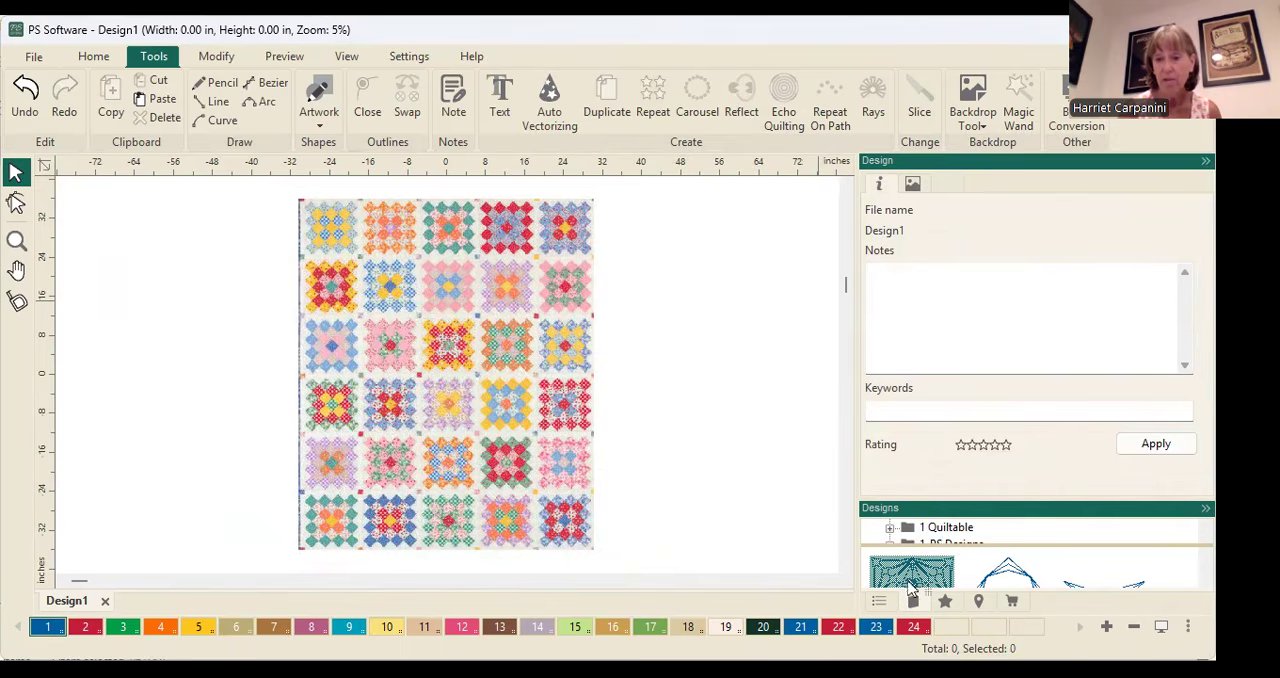
Enlarge the design library's folder list and browse 1-PS Designs through Blocks and Ruler sampler fills to the Continuous Line folder
left_click_drag(965, 521, 966, 494)
scroll(966, 482, "down", 1)
scroll(966, 482, "up", 1)
scroll(965, 487, "down", 1)
double_click(952, 468)
scroll(962, 481, "down", 1)
scroll(962, 481, "up", 2)
left_click_drag(1006, 486, 1006, 543)
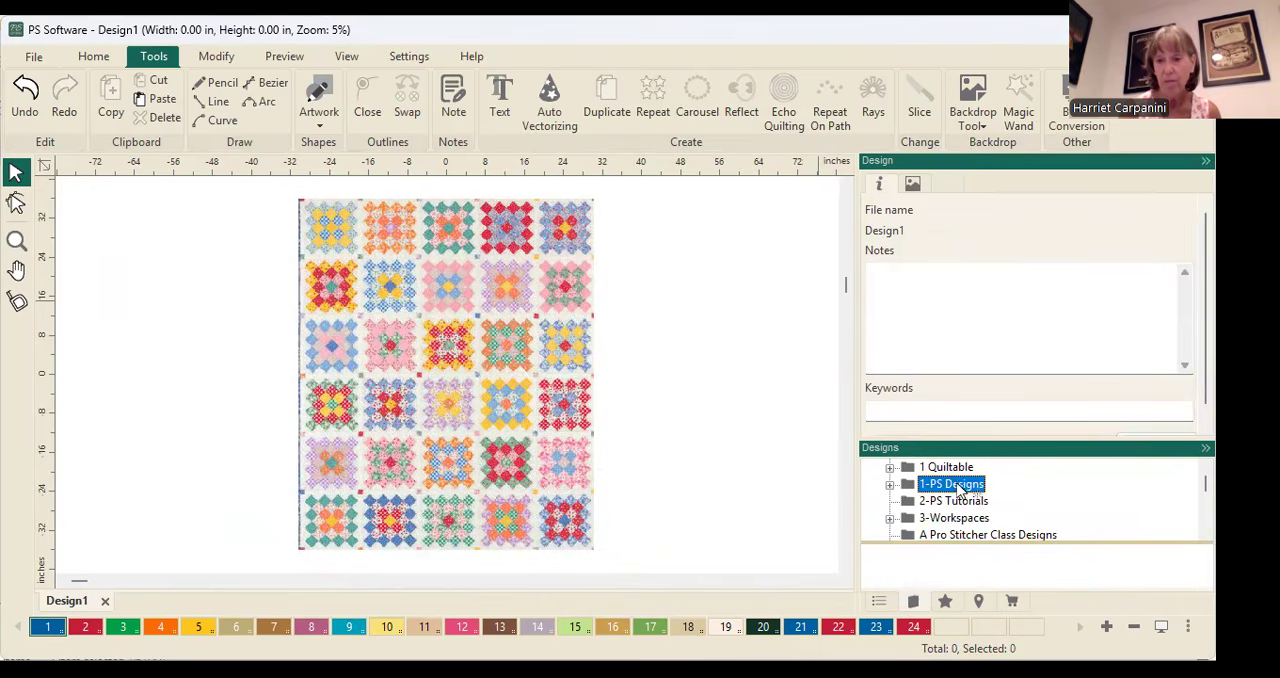
double_click(958, 487)
left_click(963, 503)
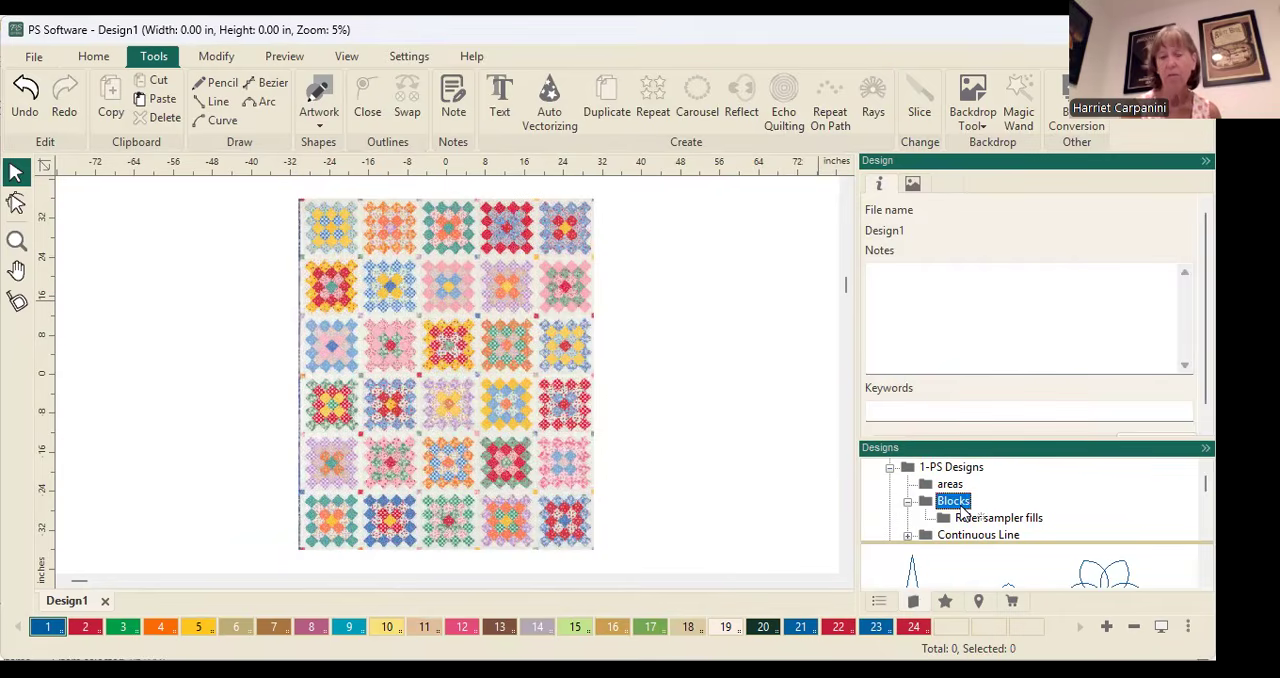
left_click(1008, 520)
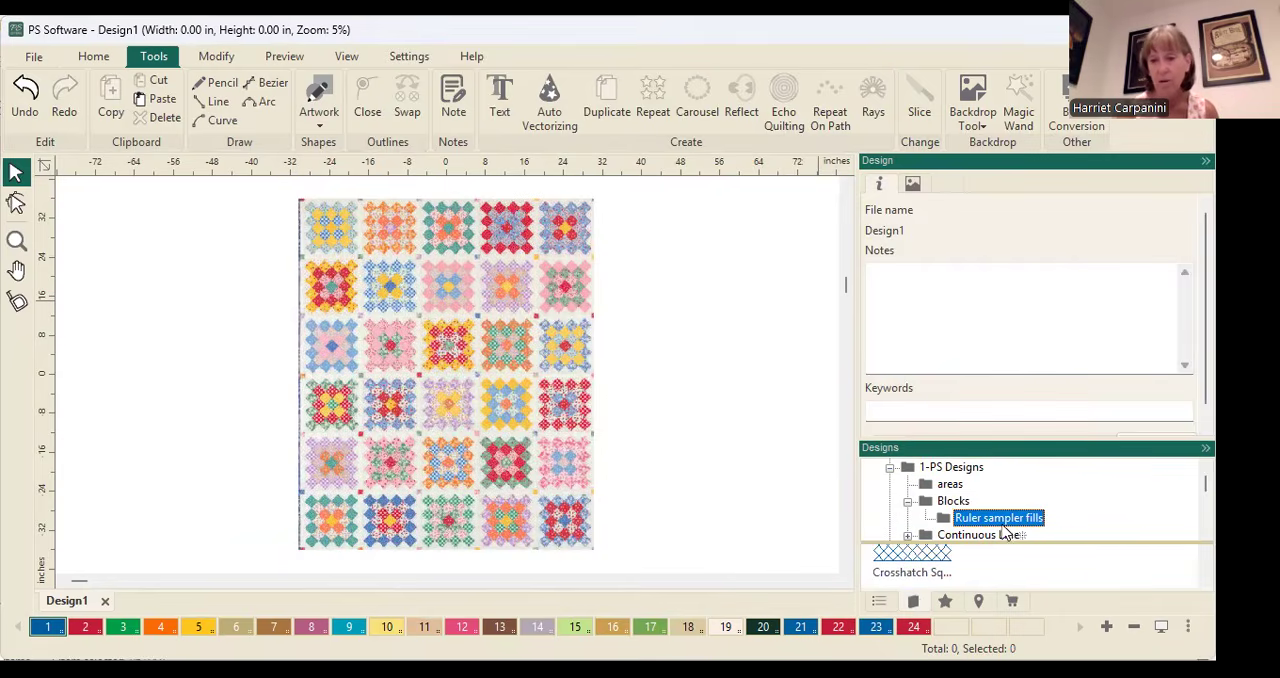
left_click(985, 535)
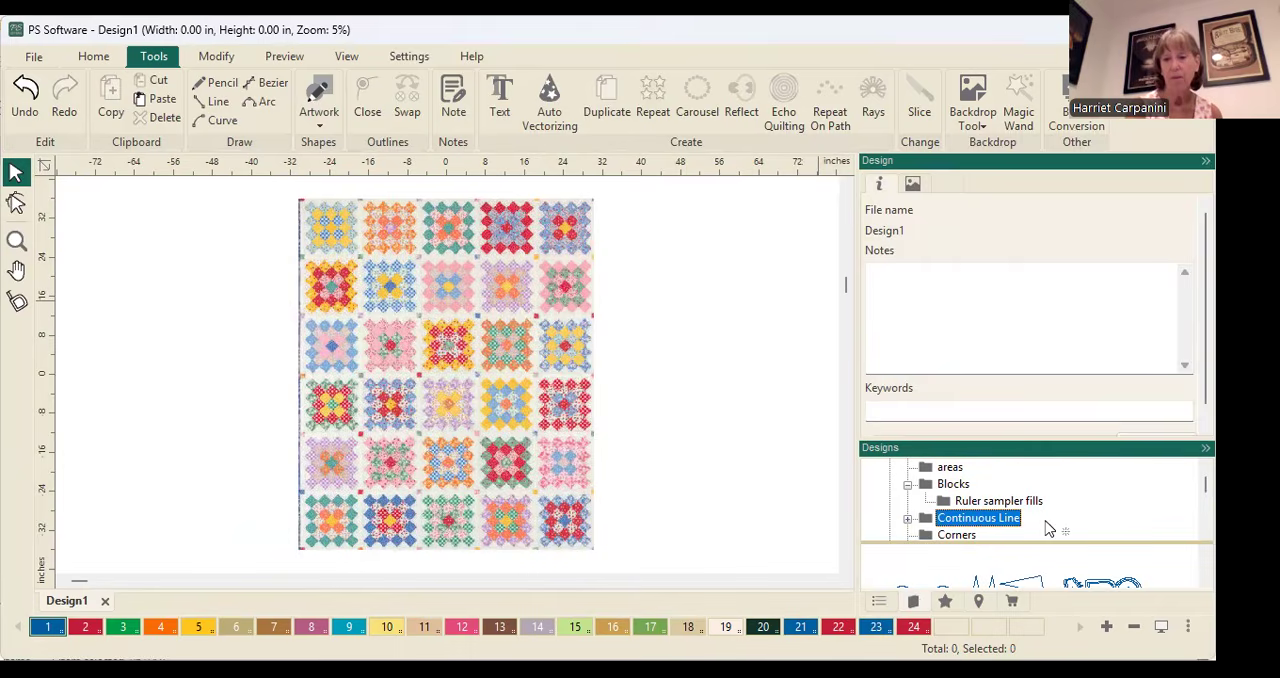
Insert the baptist fan design from the Continuous Line folder and move it onto the quilt's upper-left corner block
left_click_drag(1047, 540, 1040, 478)
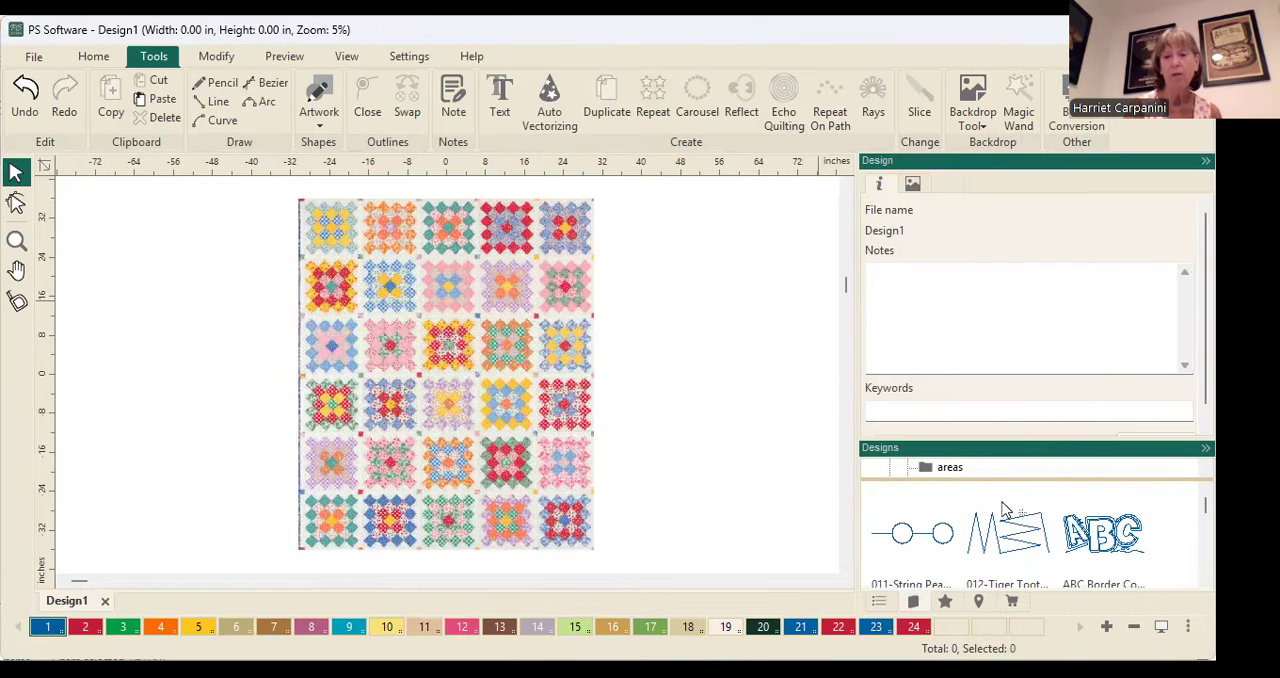
scroll(1005, 505, "down", 1)
scroll(999, 494, "down", 1)
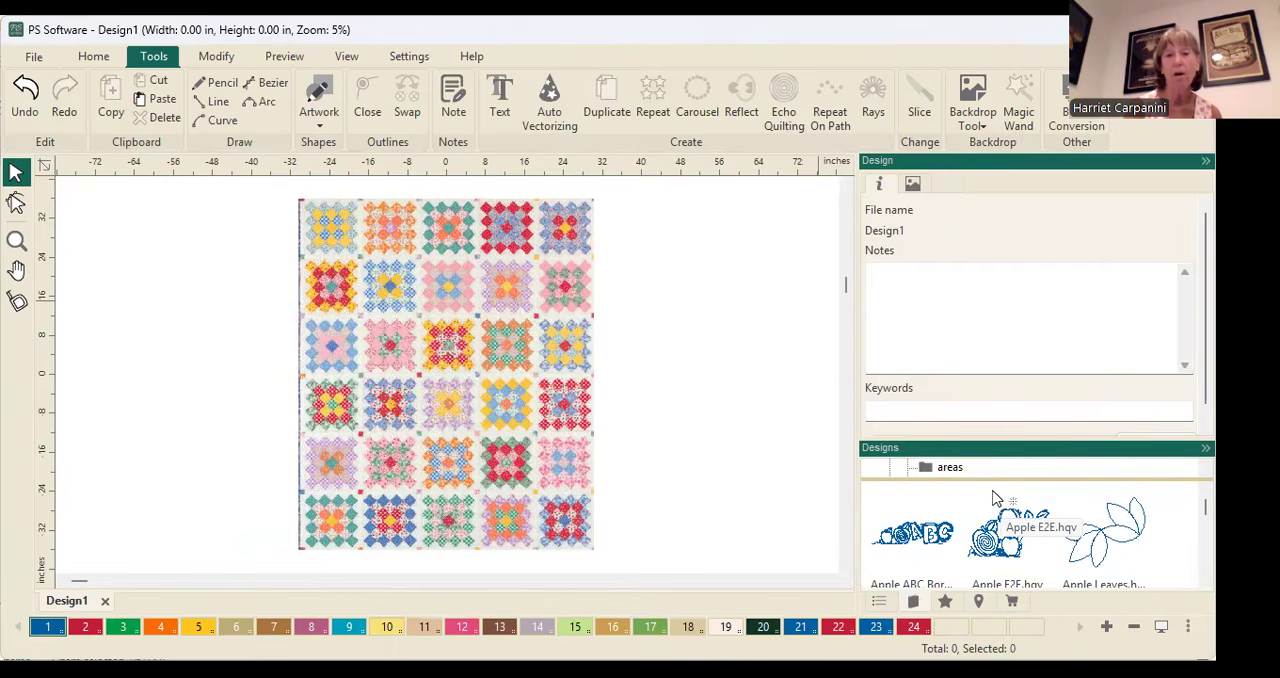
scroll(1010, 497, "down", 2)
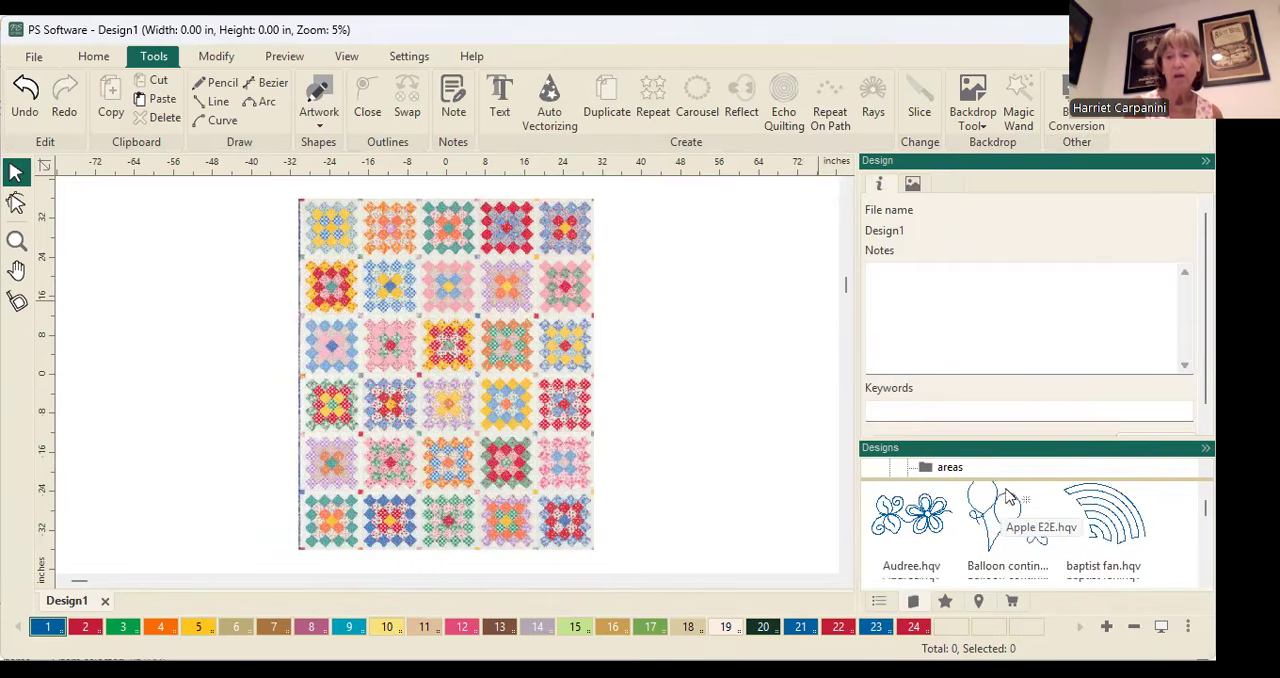
left_click(1110, 515)
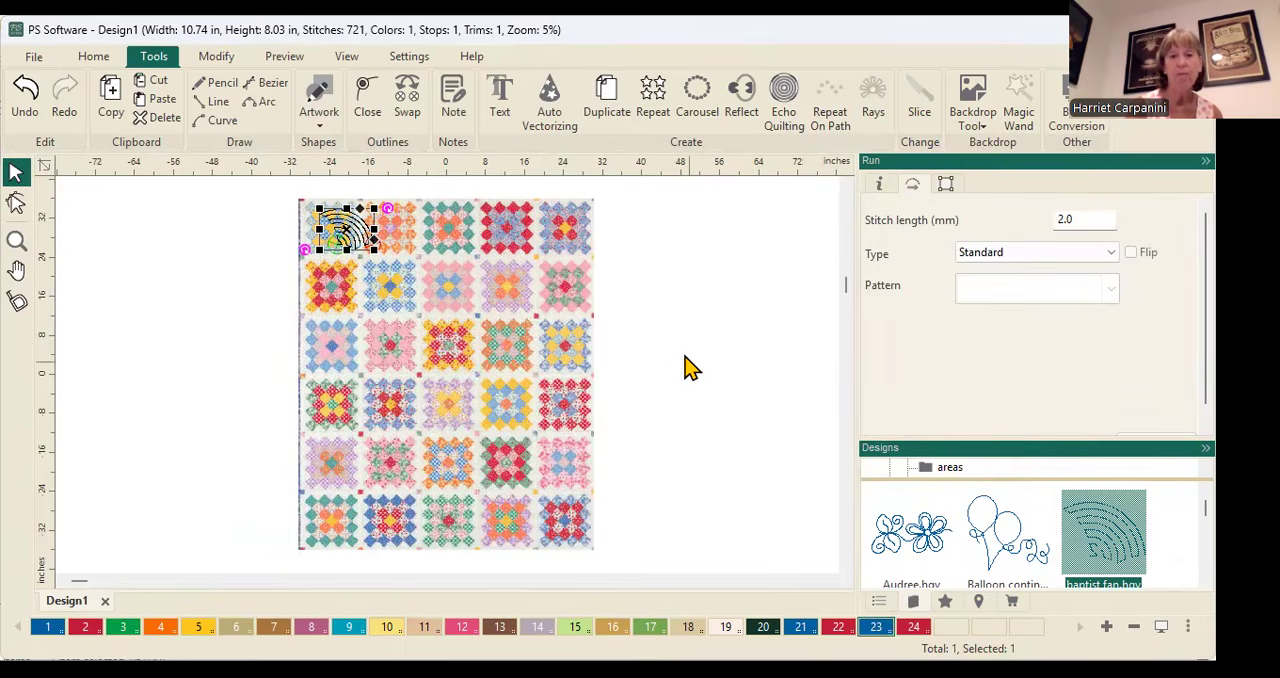
left_click_drag(336, 225, 314, 219)
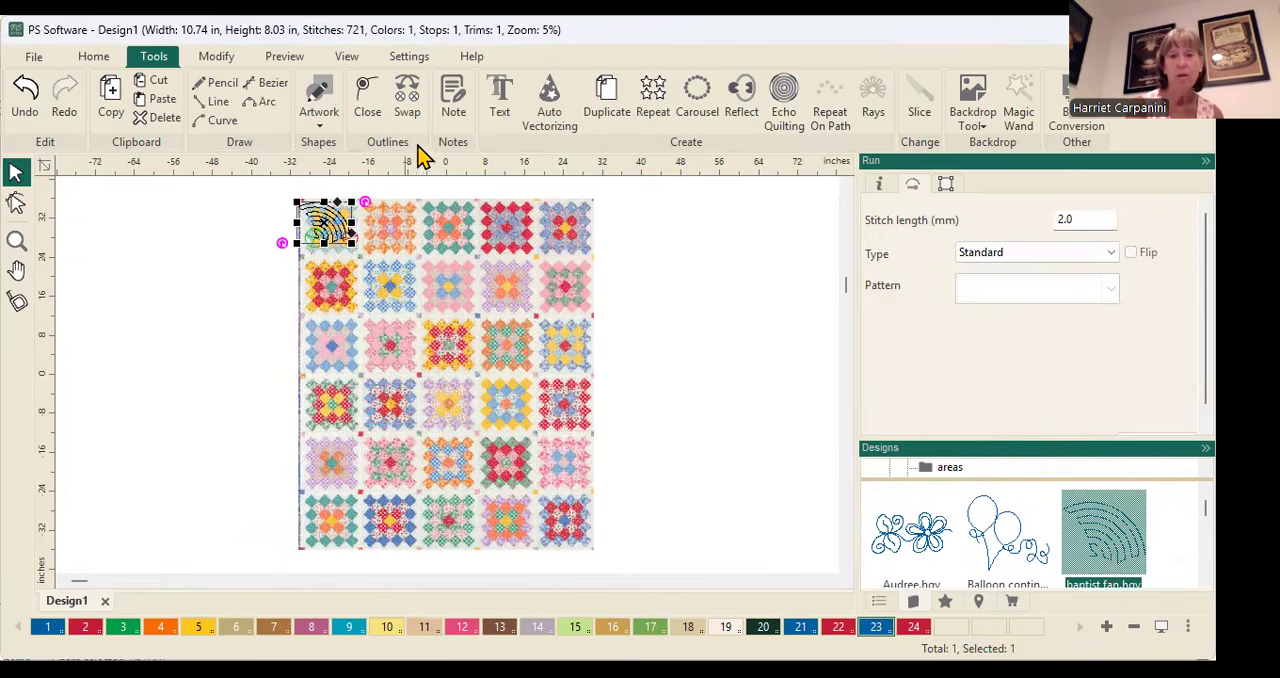
Start a Repeat of the baptist fan with Point to point enabled and the vertical distance set to -0.45 in
left_click(647, 98)
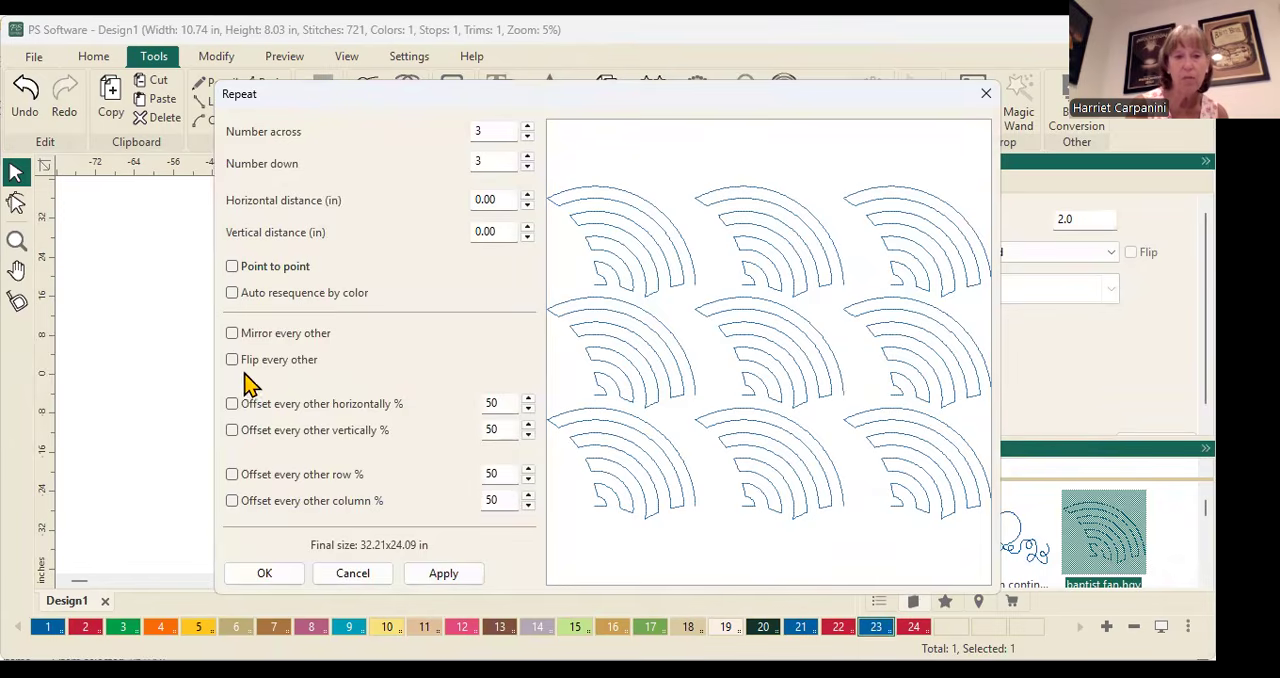
left_click(232, 267)
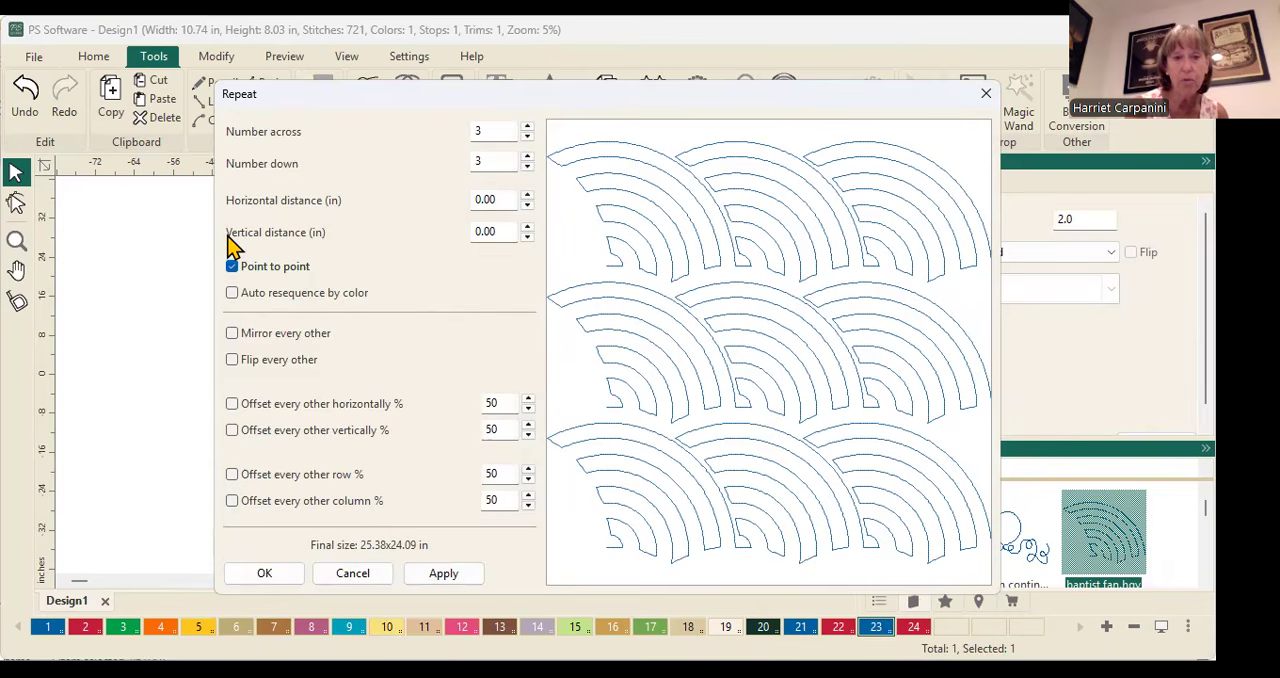
left_click(527, 237)
left_click(527, 237)
left_click(527, 237)
left_click(527, 237)
left_click(527, 237)
left_click(527, 237)
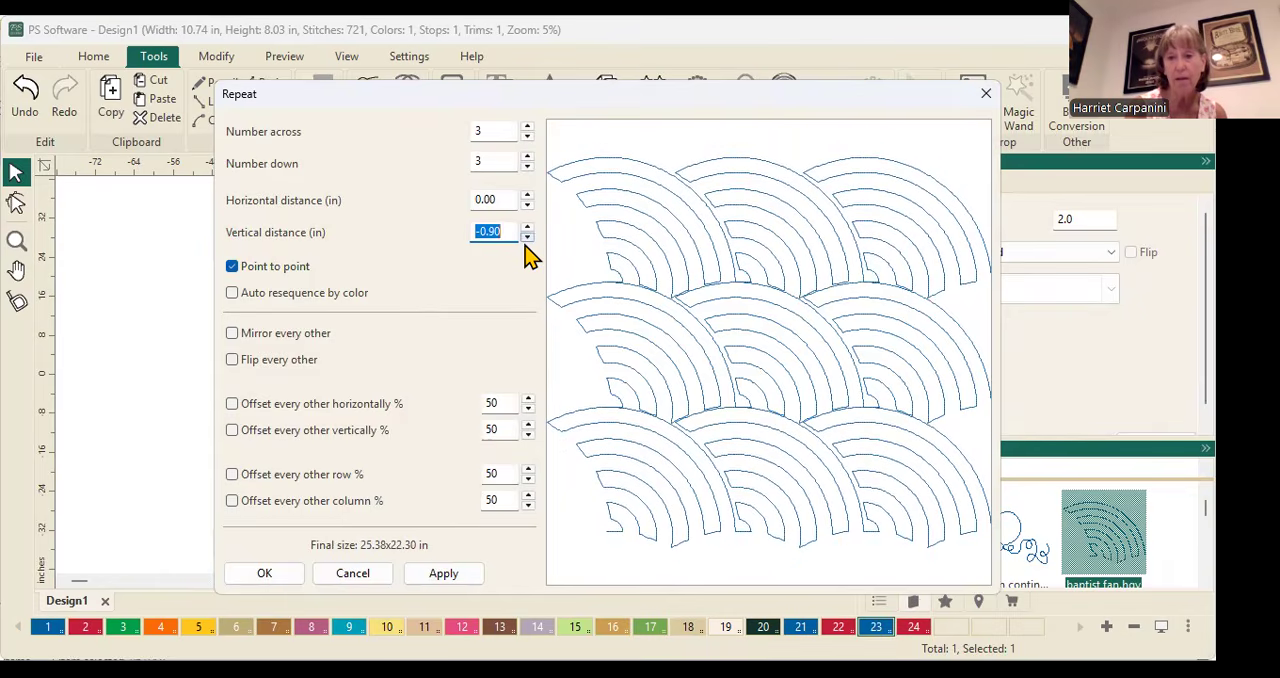
left_click(527, 228)
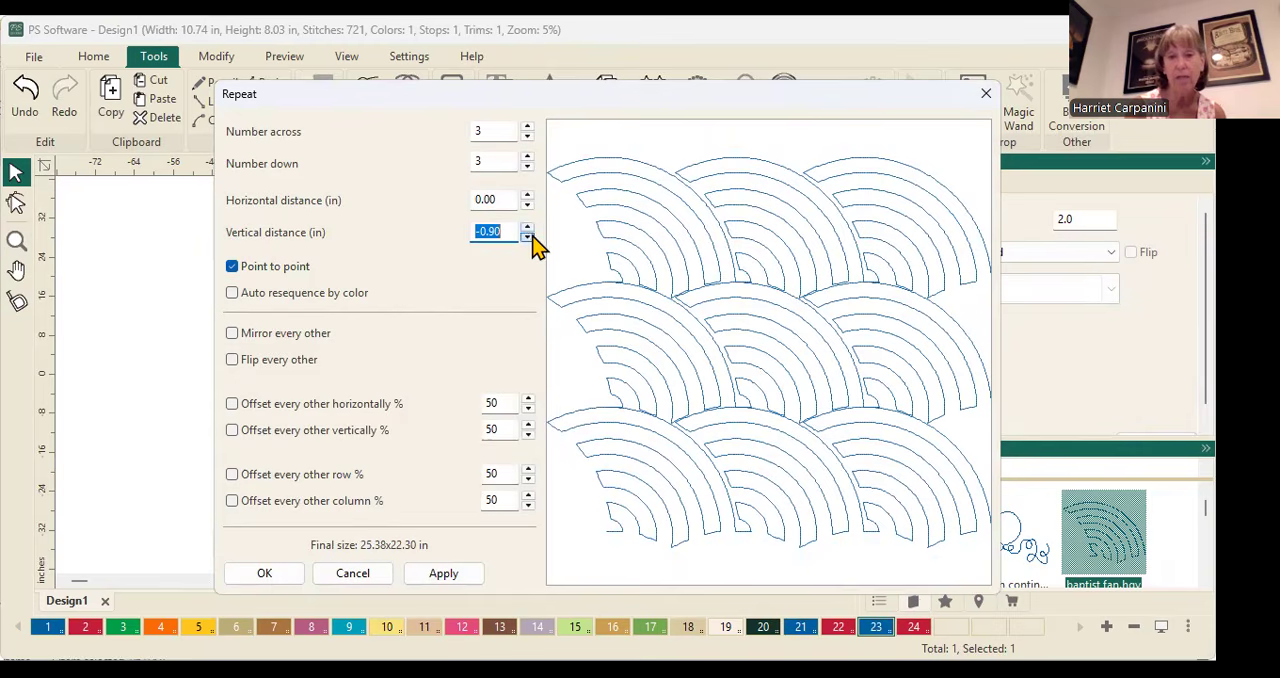
left_click(527, 228)
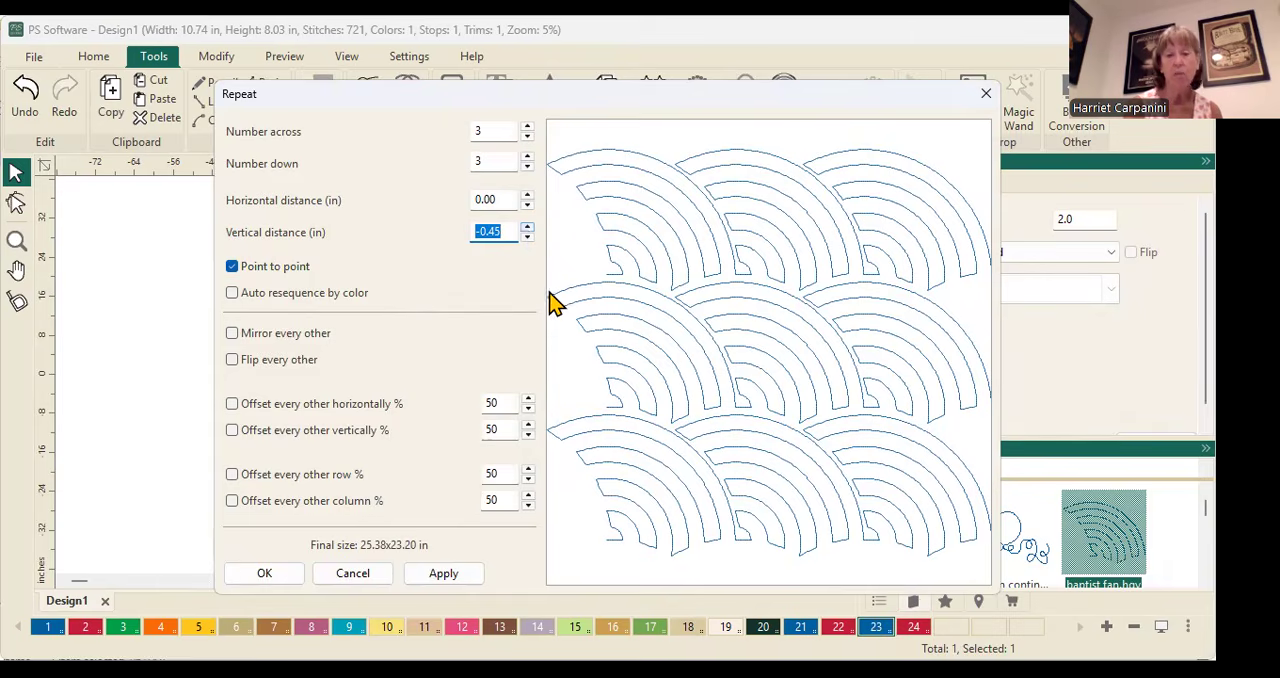
Set the repeat to 9 across and 9 down, apply it, and move the fan pattern over the quilt backdrop
left_click(527, 127)
left_click(527, 127)
left_click(527, 127)
left_click(527, 127)
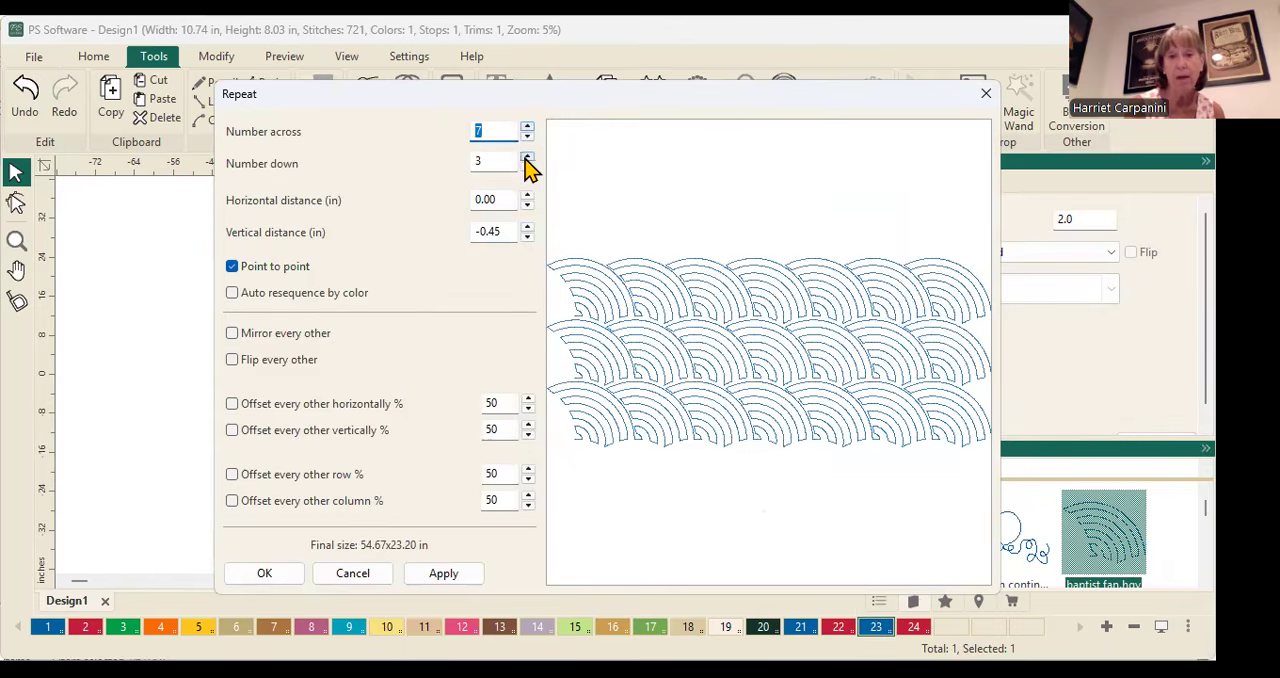
left_click(527, 128)
left_click(527, 128)
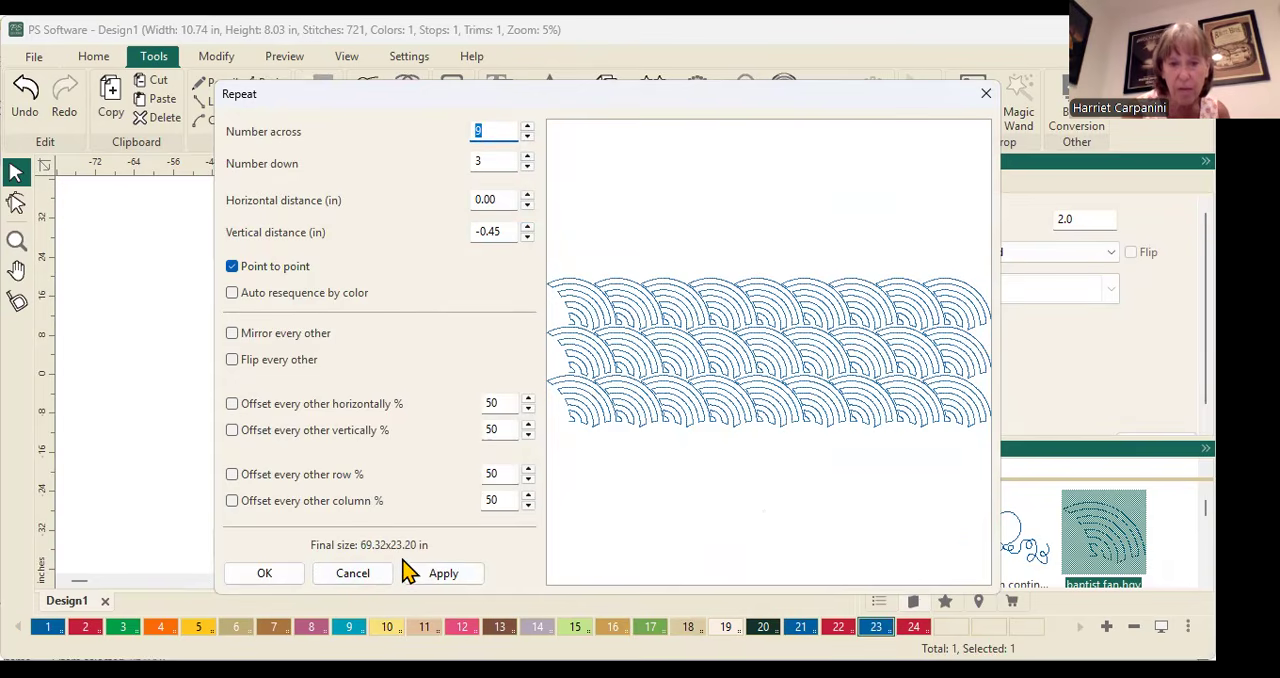
left_click(526, 158)
left_click(526, 158)
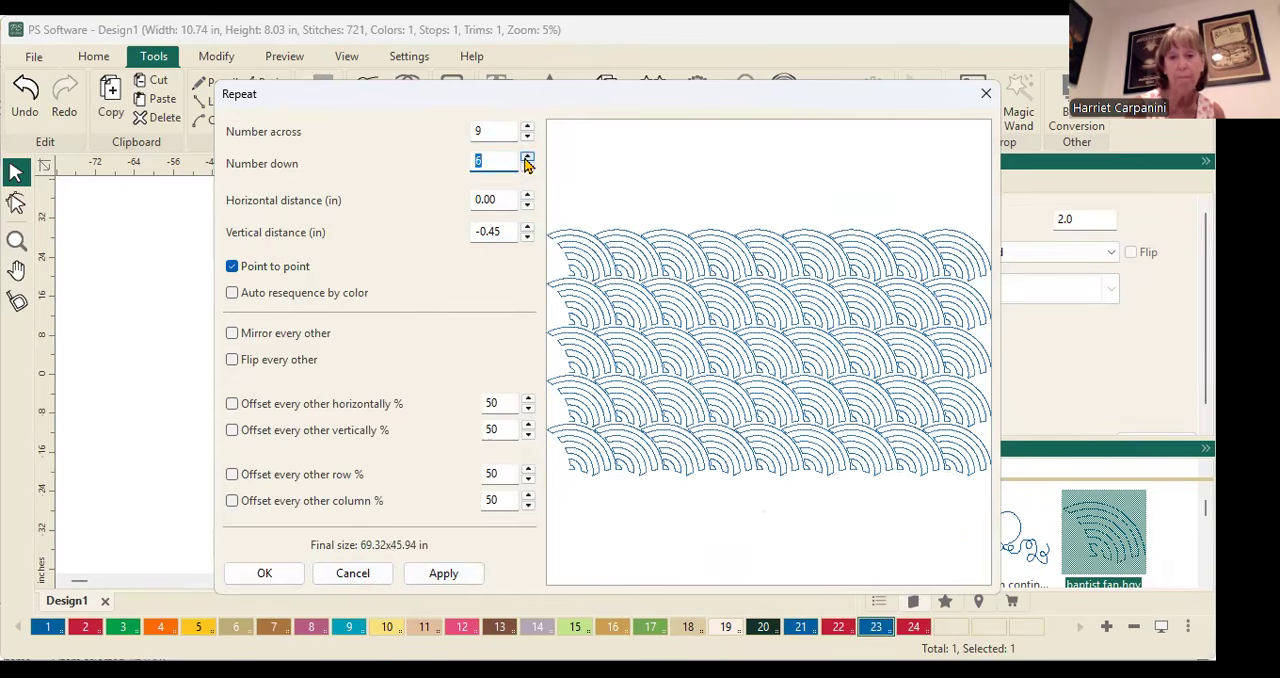
left_click(526, 158)
left_click(526, 158)
left_click(526, 158)
left_click(526, 158)
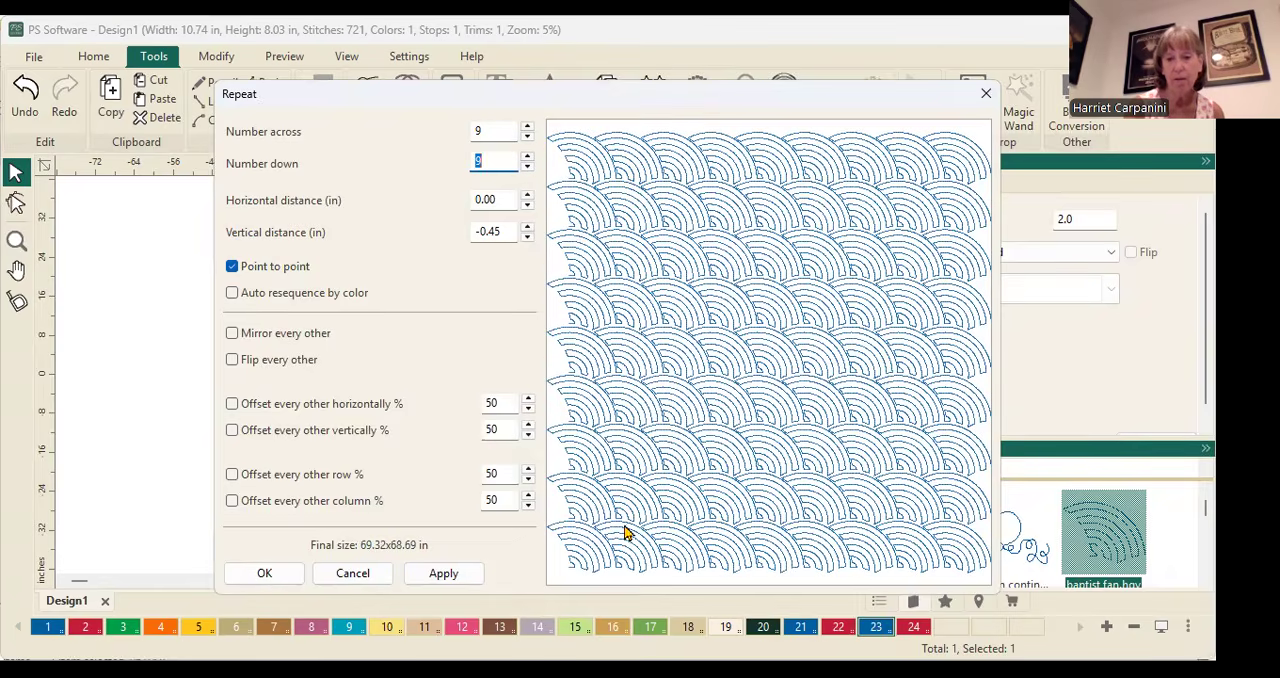
left_click(462, 577)
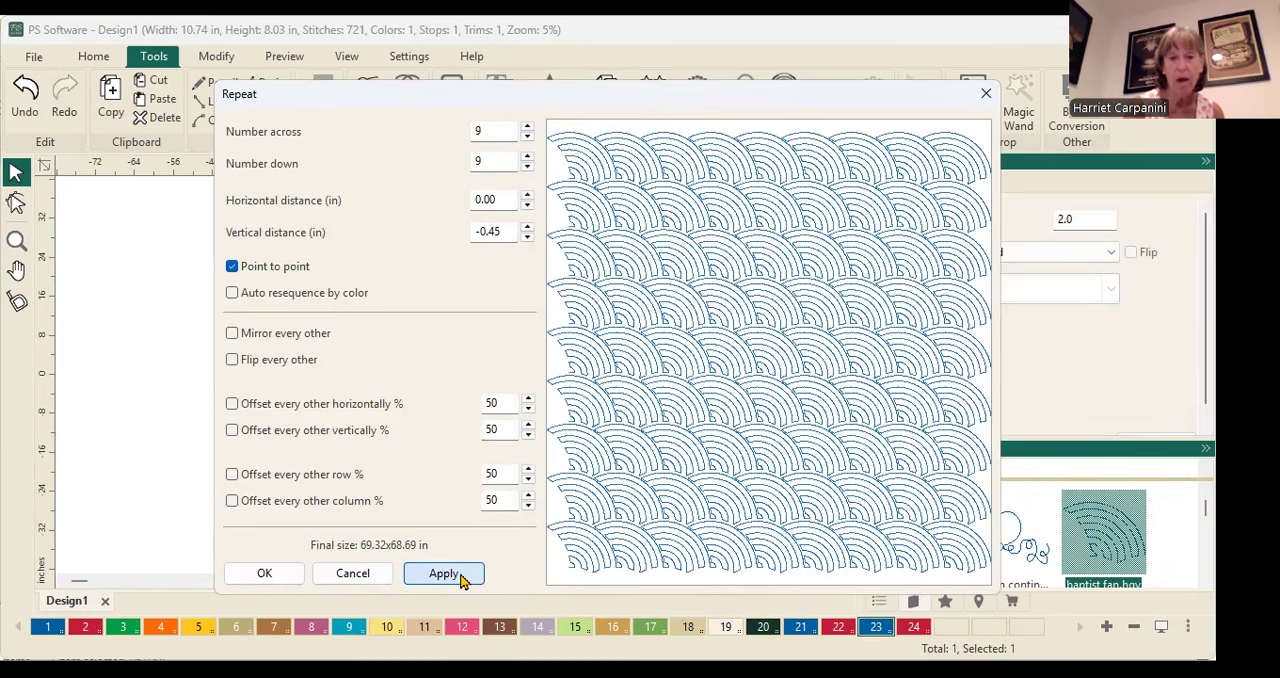
left_click(250, 573)
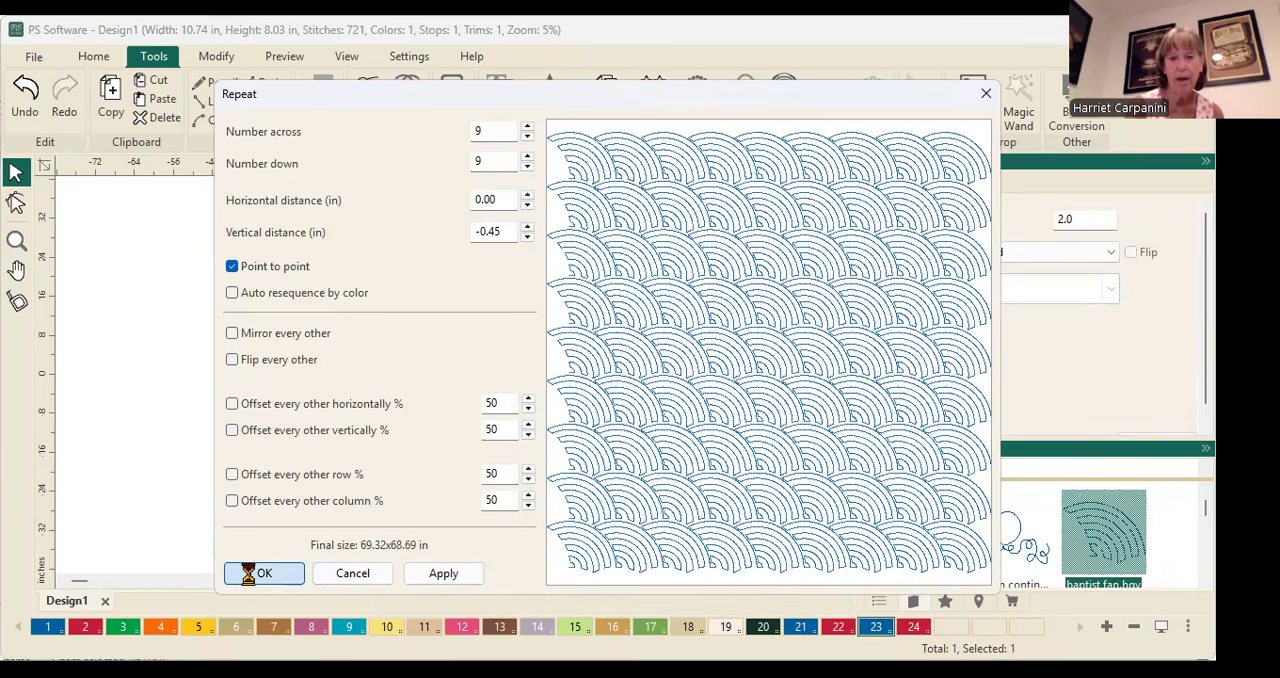
left_click_drag(412, 272, 491, 389)
Examine how the repeated fan pattern covers the quilt, both close up on the blocks and as a whole
scroll(456, 402, "up", 3)
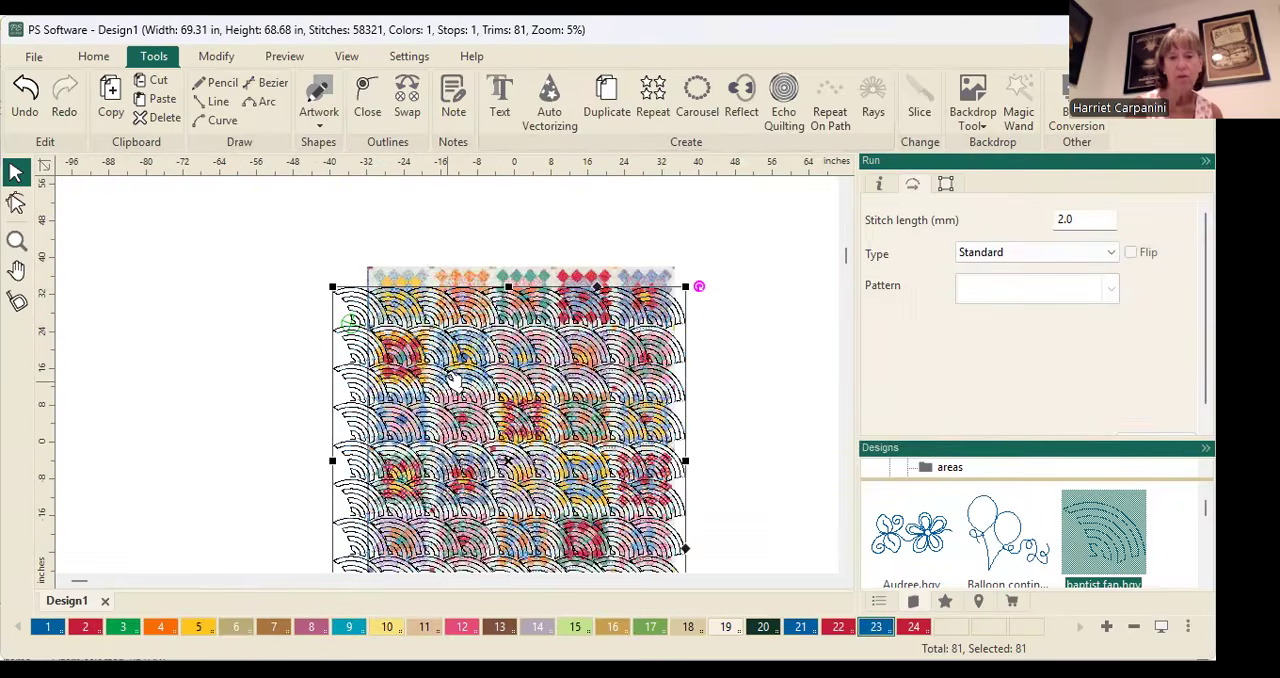
scroll(467, 429, "up", 1)
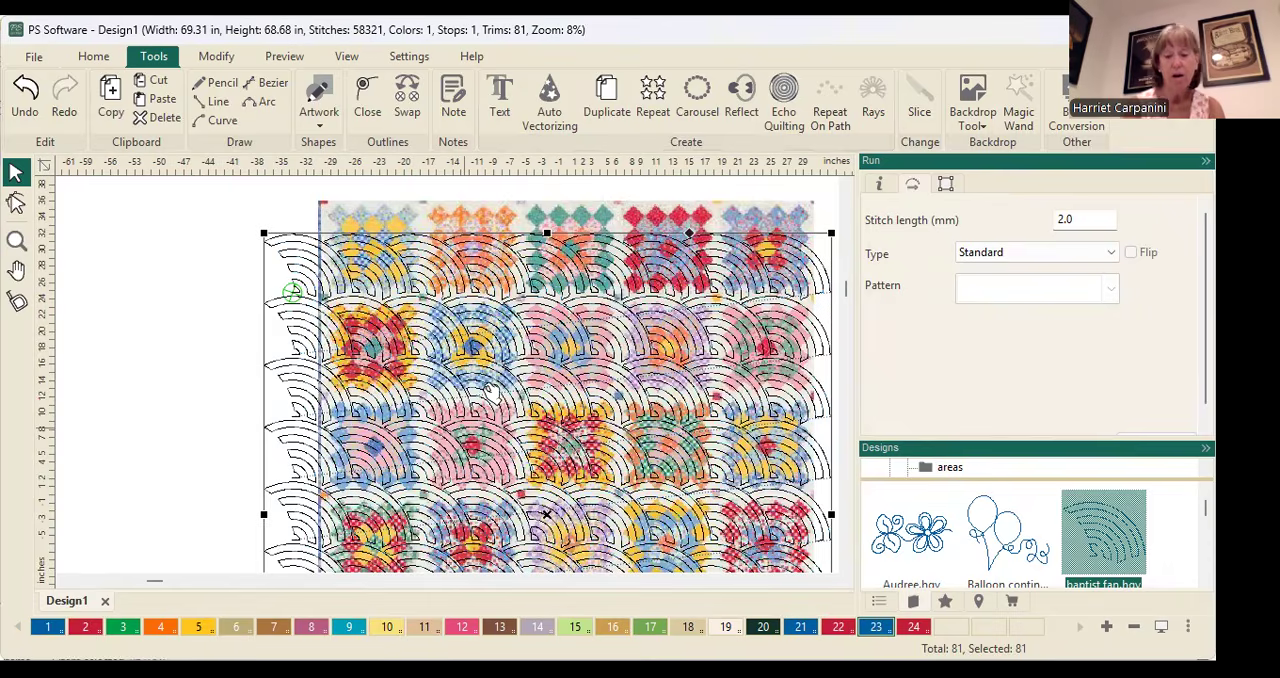
scroll(490, 400, "down", 2)
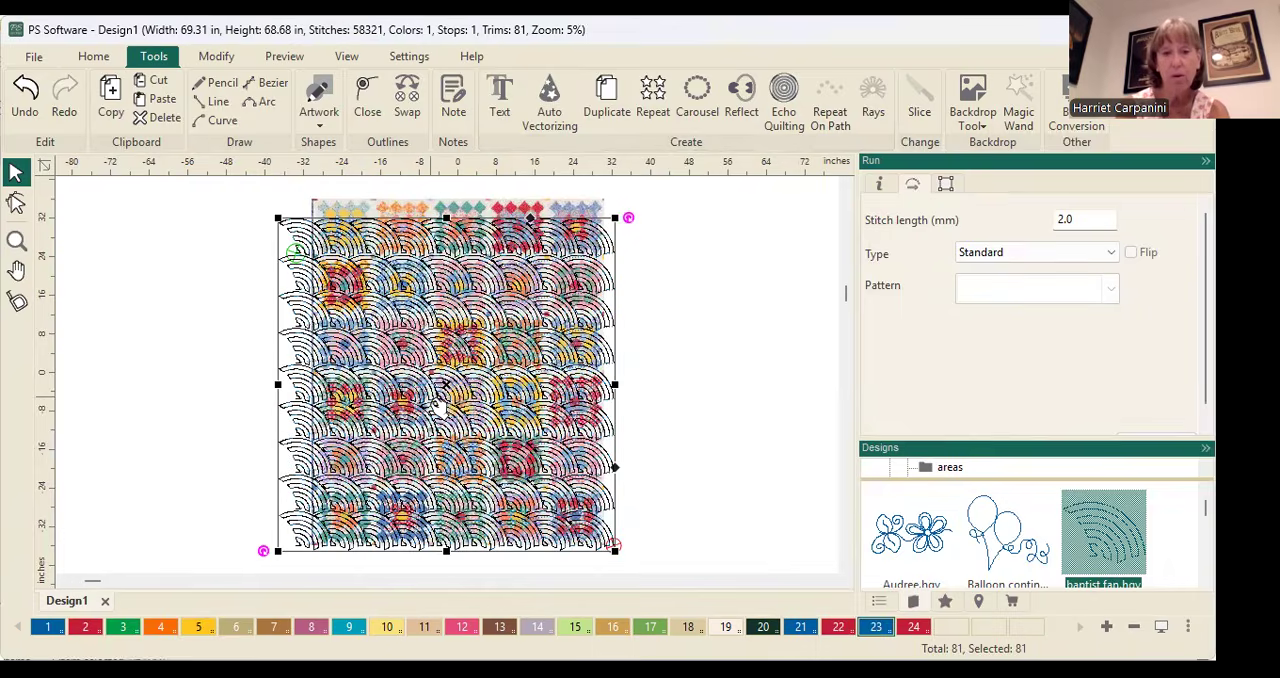
scroll(438, 410, "up", 1)
scroll(395, 362, "up", 1)
scroll(376, 349, "down", 1)
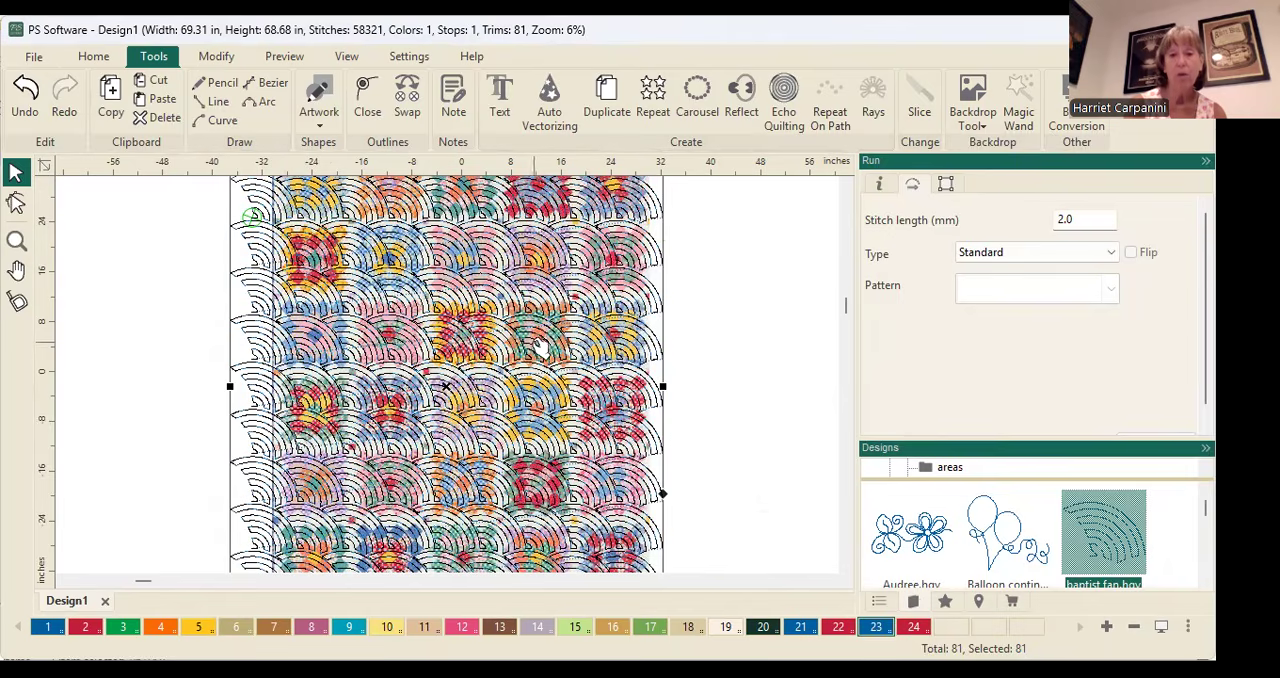
scroll(476, 285, "down", 2)
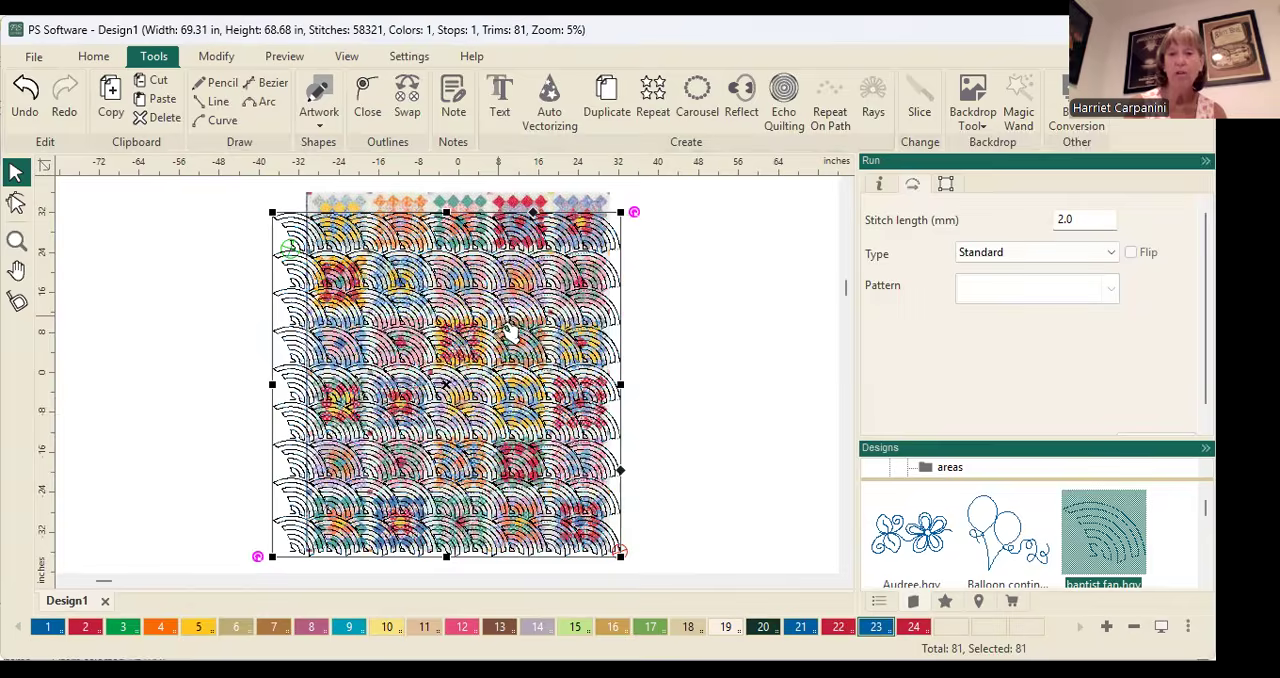
scroll(510, 332, "up", 1)
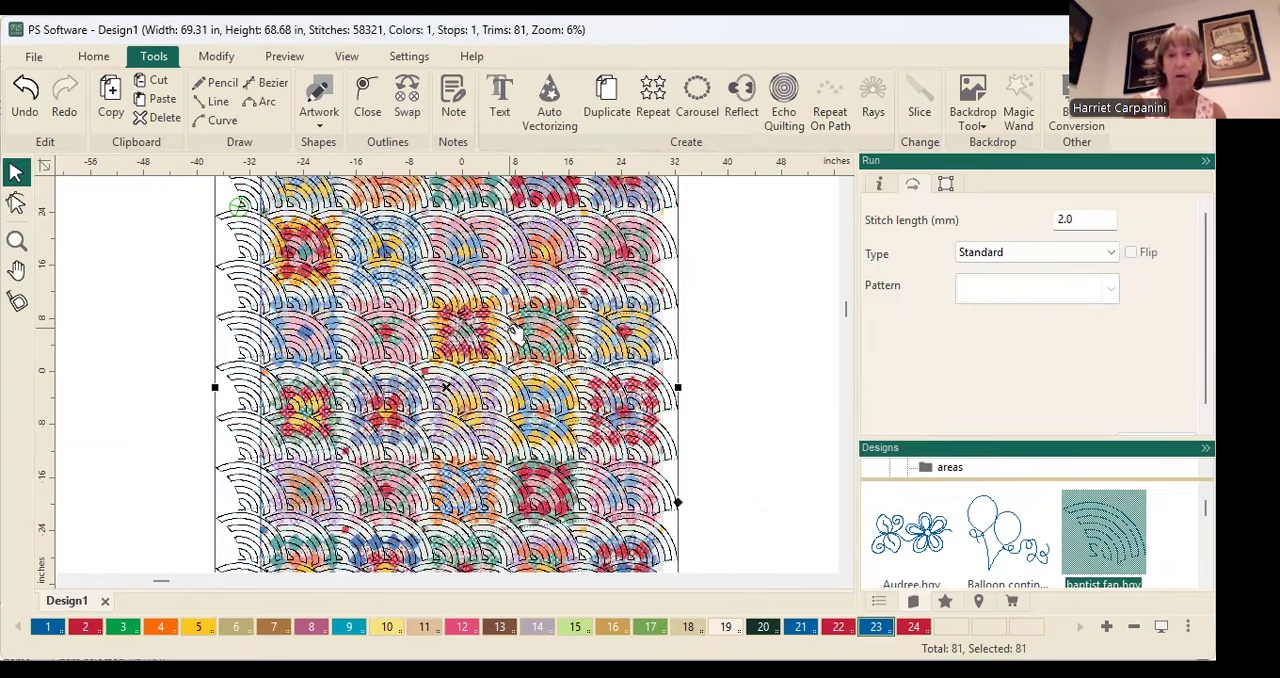
scroll(517, 330, "down", 2)
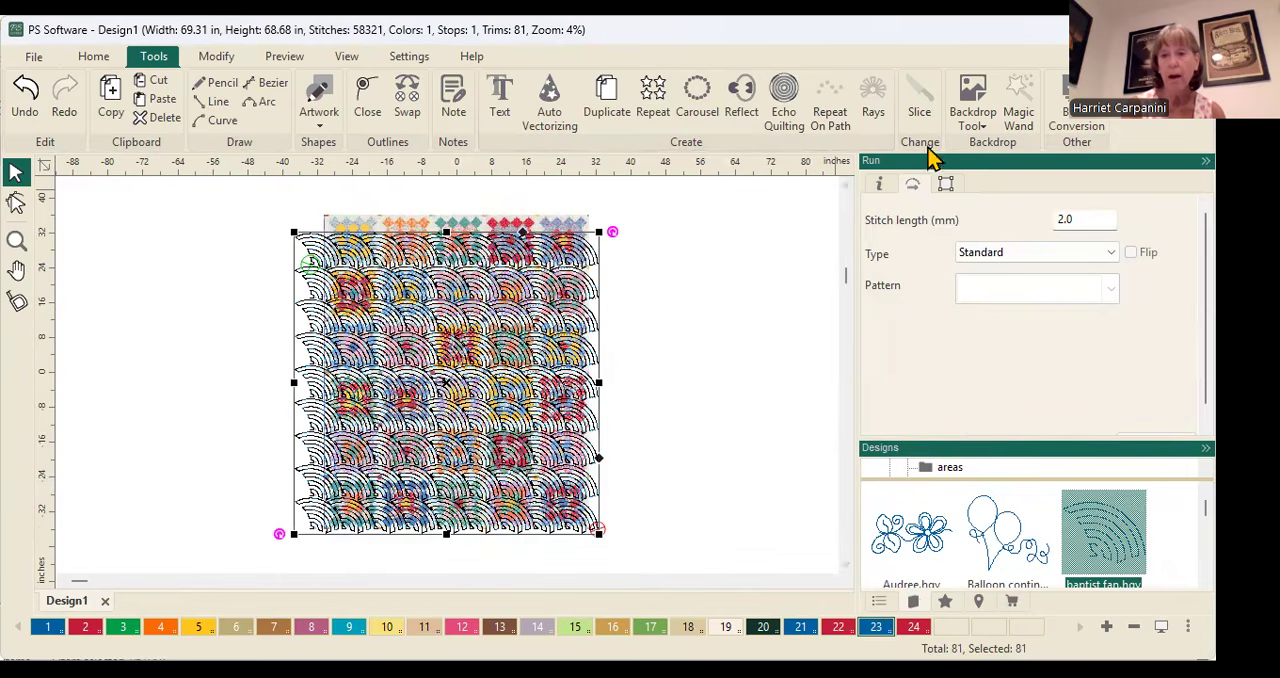
Select the quilt backdrop and adjust its lightness to about midway between Darker and Lighter
left_click(967, 120)
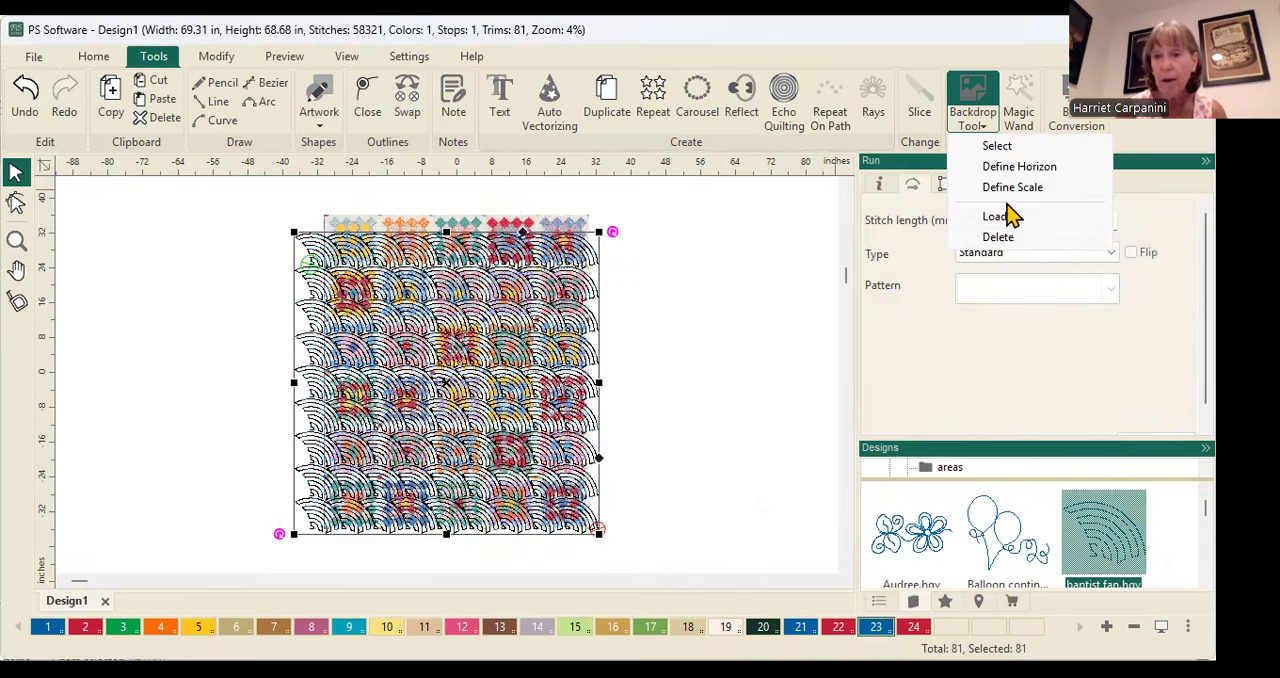
left_click(997, 150)
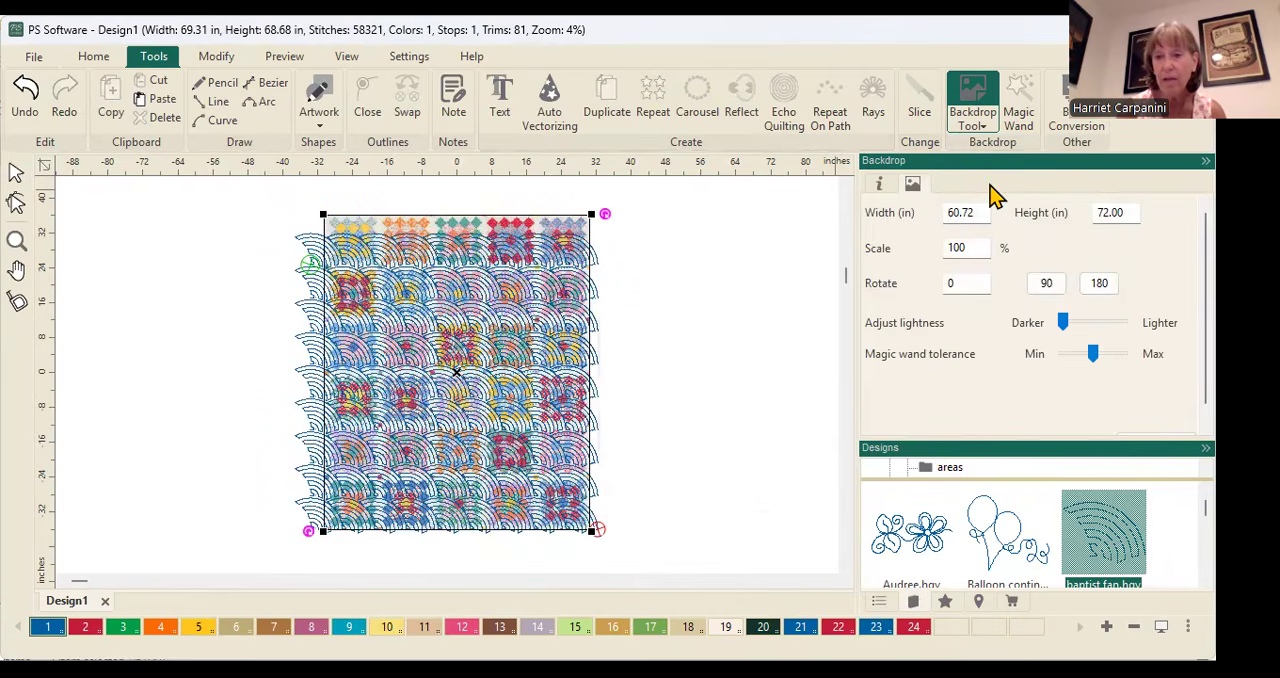
left_click(1068, 323)
left_click_drag(1071, 325, 1093, 322)
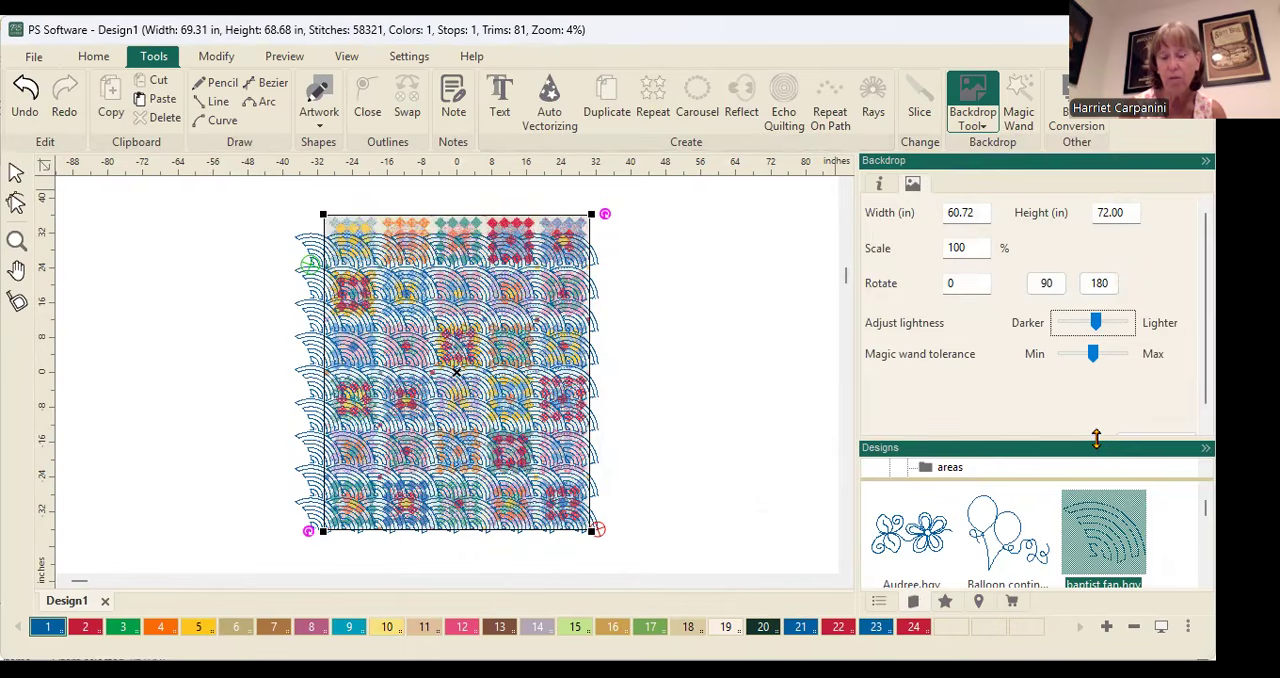
Enlarge the Backdrop settings area to reveal all its options, and apply the midway lightness to the quilt backdrop
left_click_drag(1128, 500, 1155, 484)
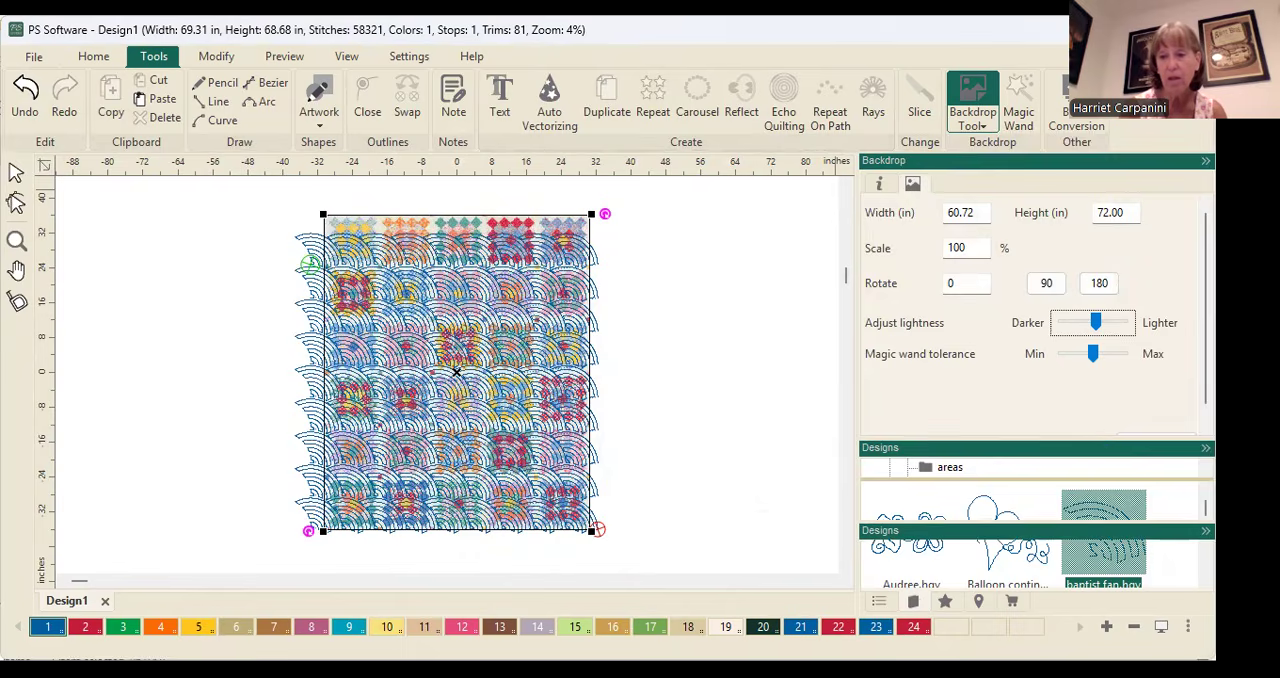
left_click_drag(1150, 530, 1150, 530)
left_click(1157, 444)
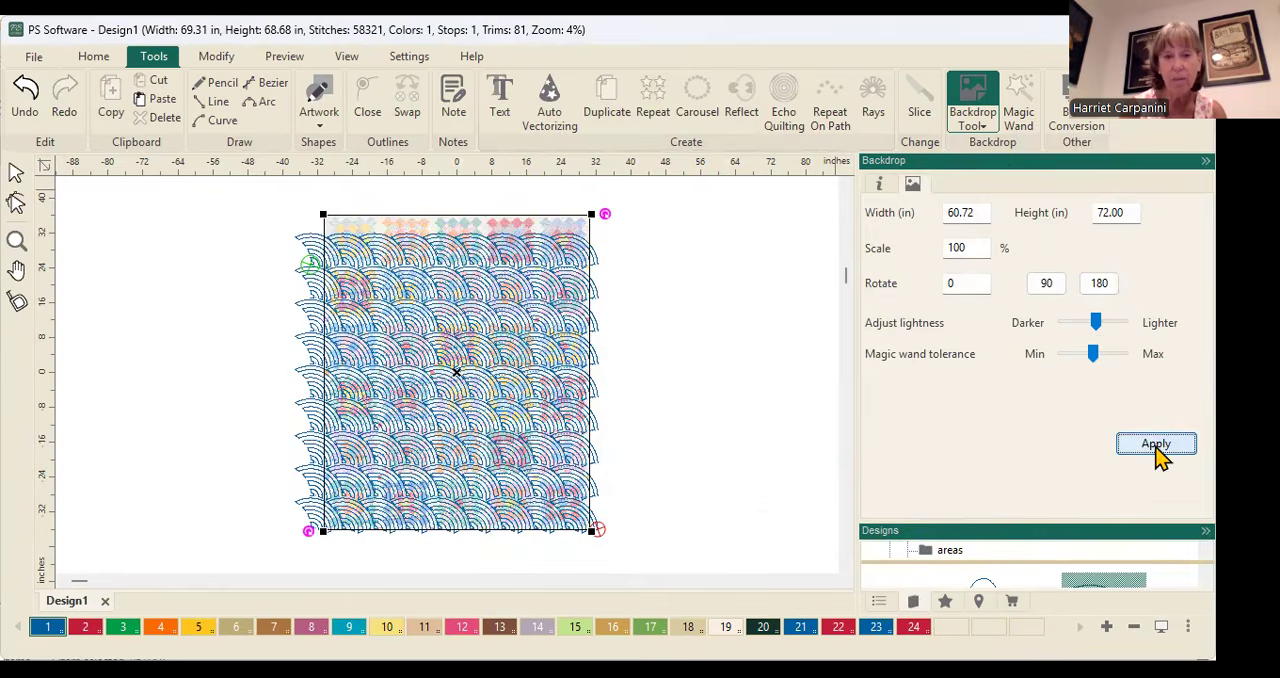
scroll(660, 370, "up", 2)
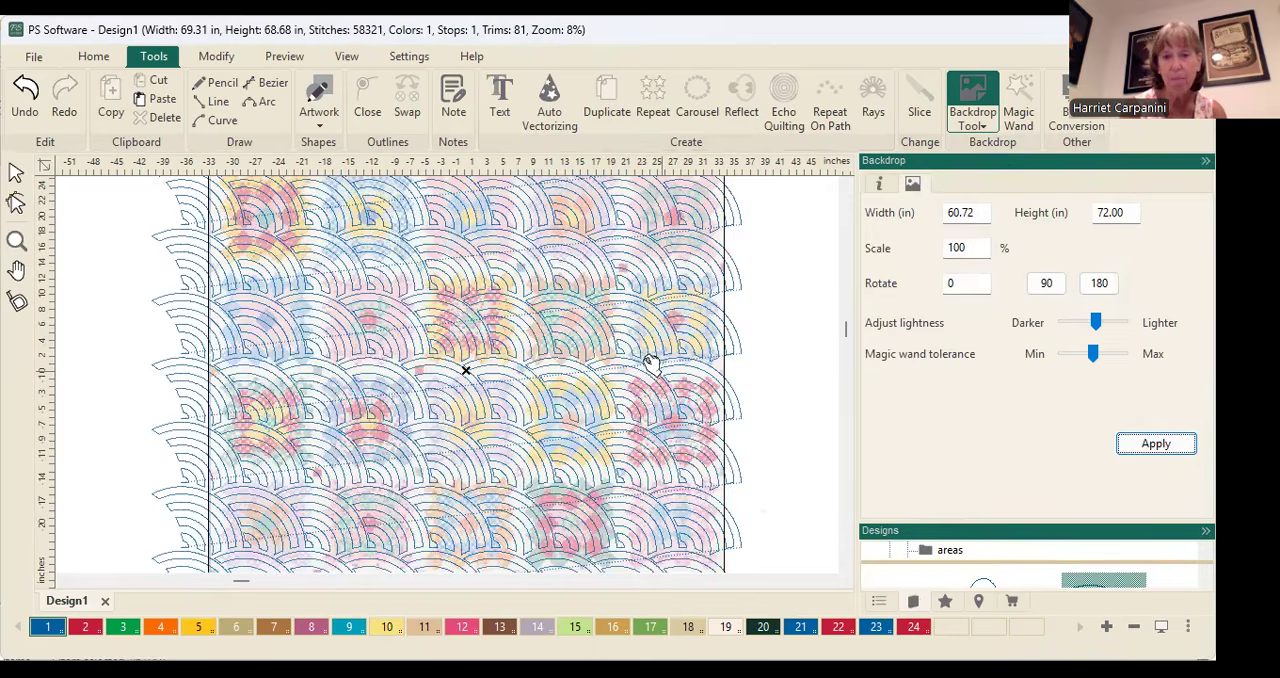
scroll(652, 366, "up", 1)
Darken the quilt backdrop by setting its lightness to about one fifth of the way from Darker to Lighter, and apply it
left_click_drag(1096, 322, 1073, 328)
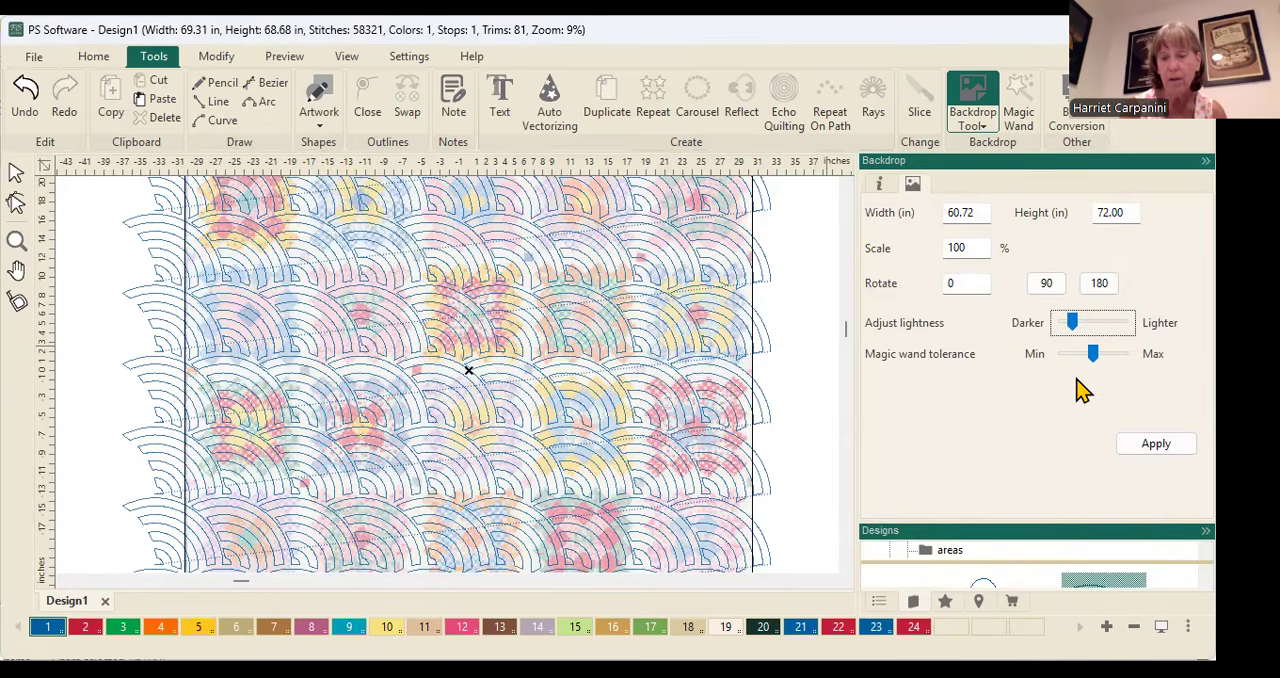
left_click(1154, 443)
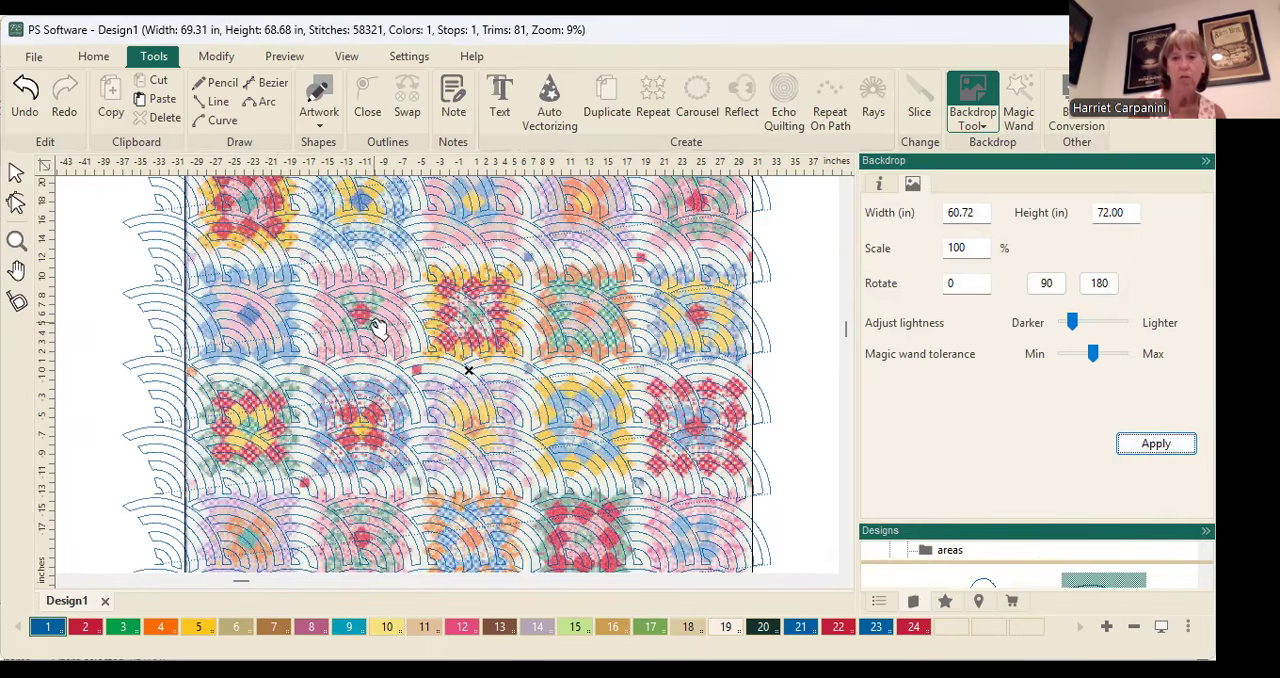
scroll(392, 302, "down", 2)
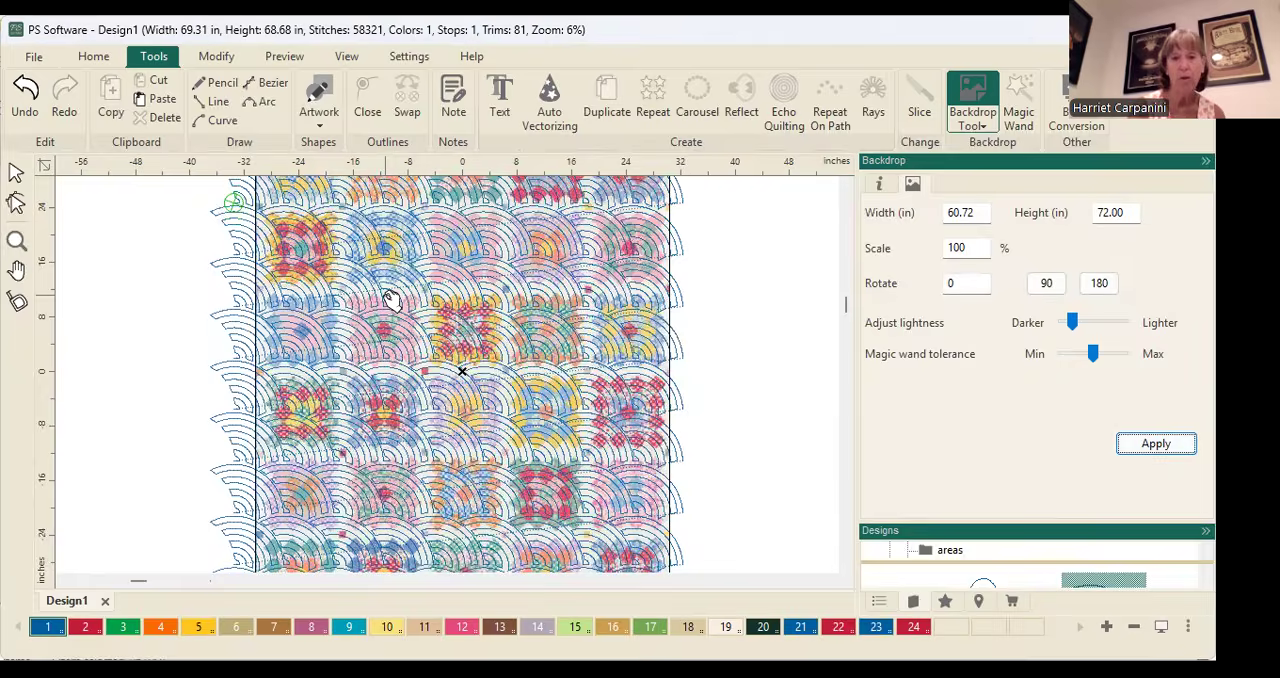
scroll(395, 300, "down", 1)
scroll(393, 298, "down", 1)
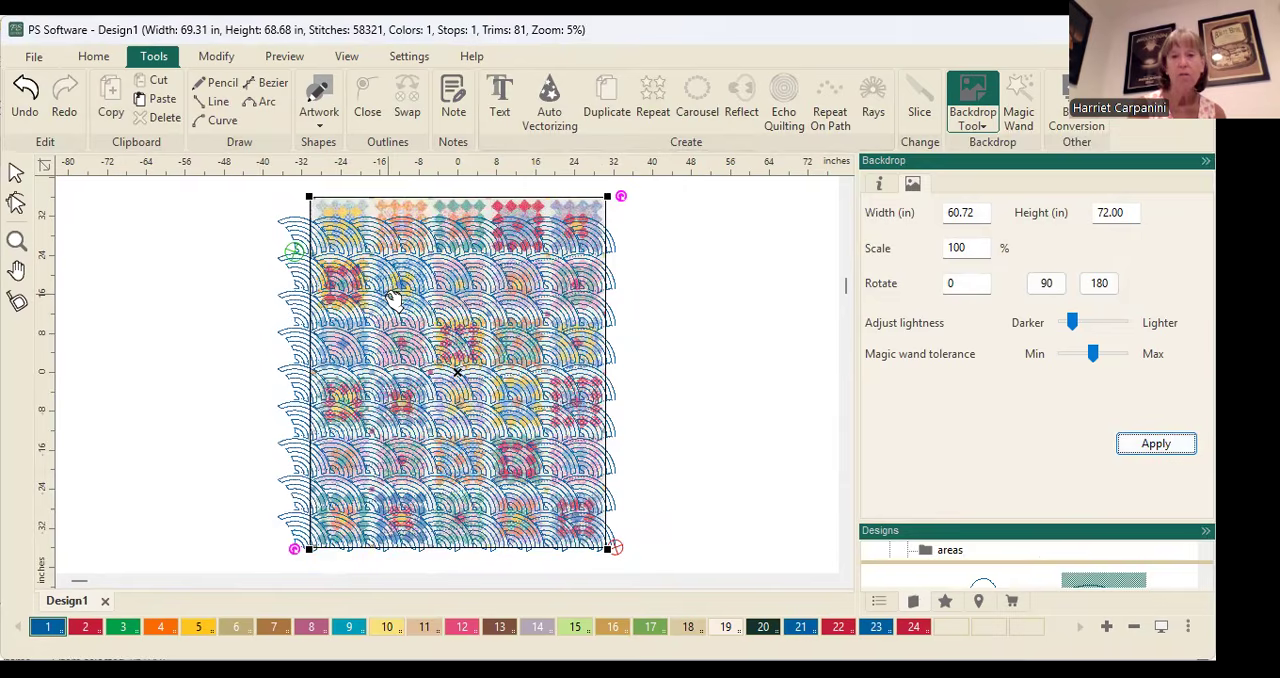